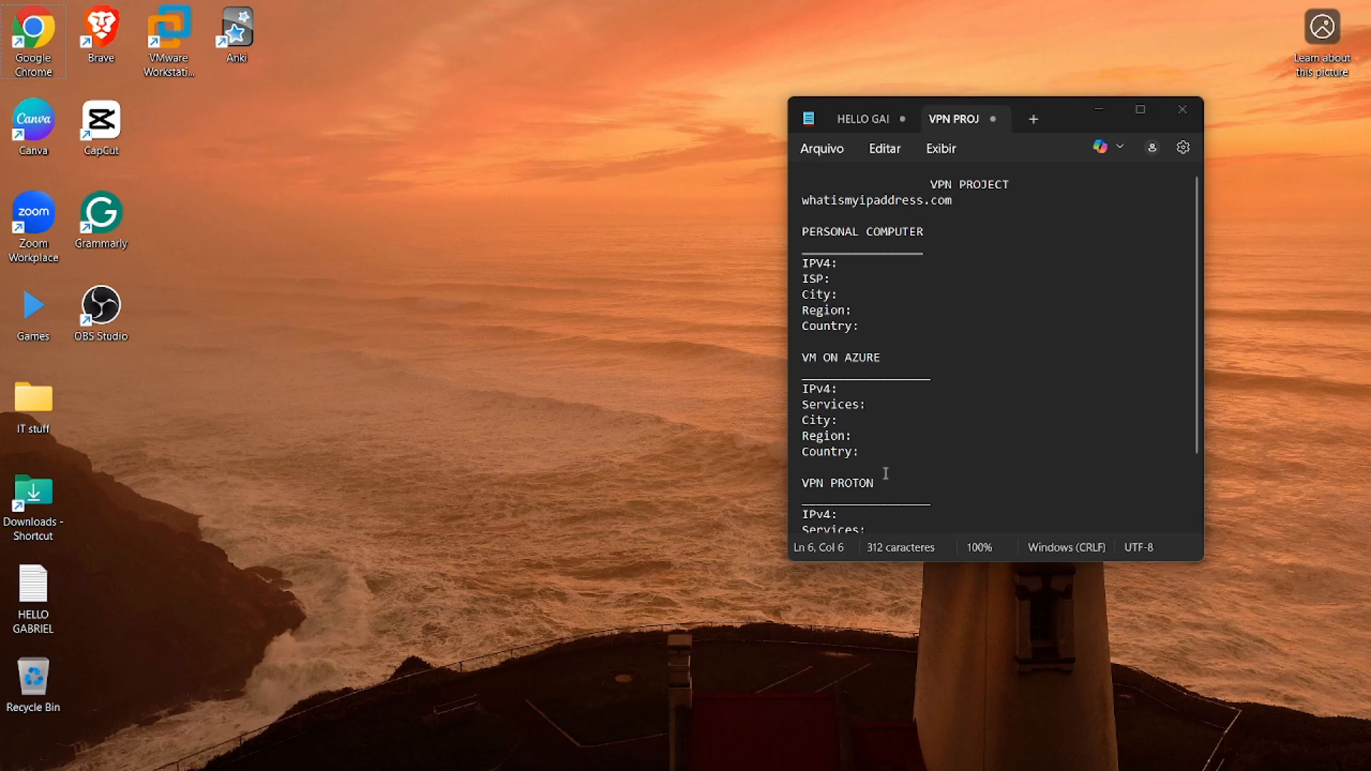
# Step: Copy the whatismyipaddress.com address from the VPN project notes and load that site in Google Chrome
pyautogui.scroll(-2, 928, 466)
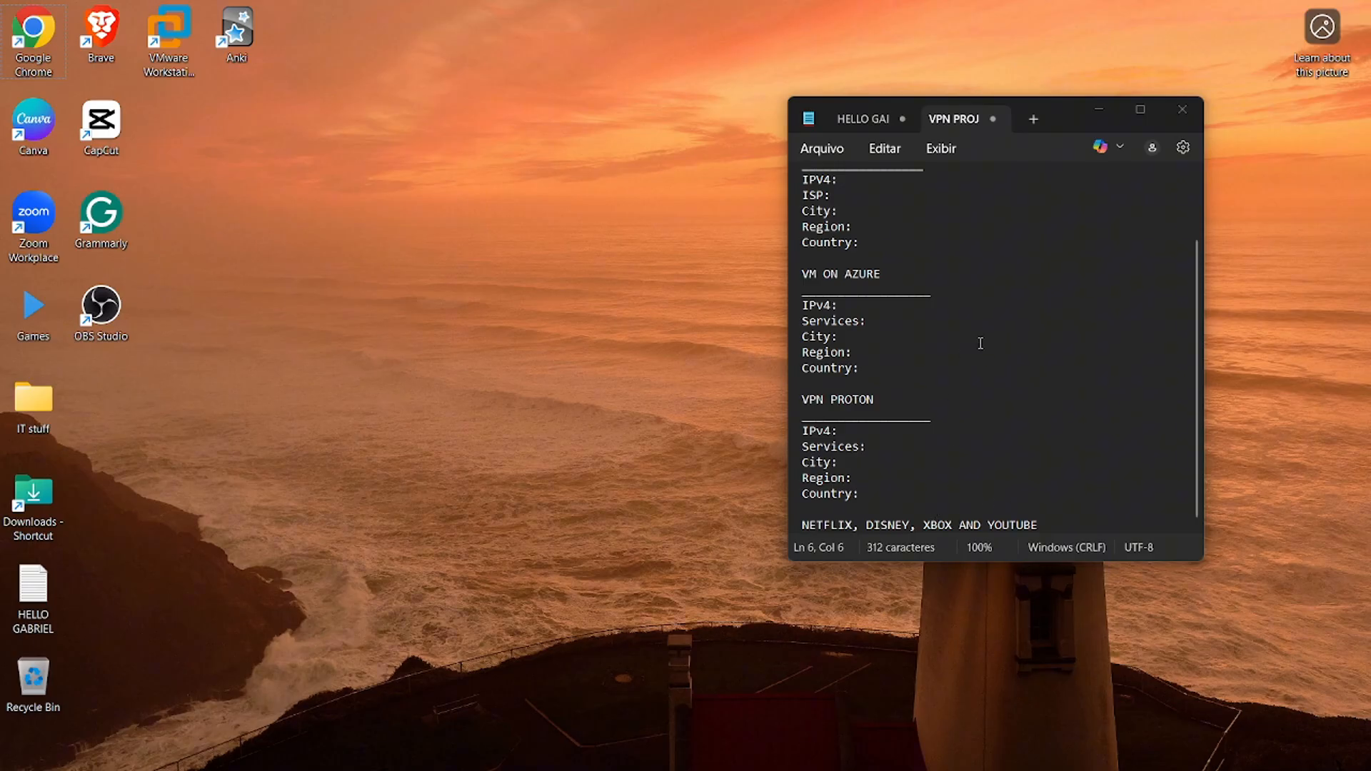
pyautogui.scroll(2, 980, 343)
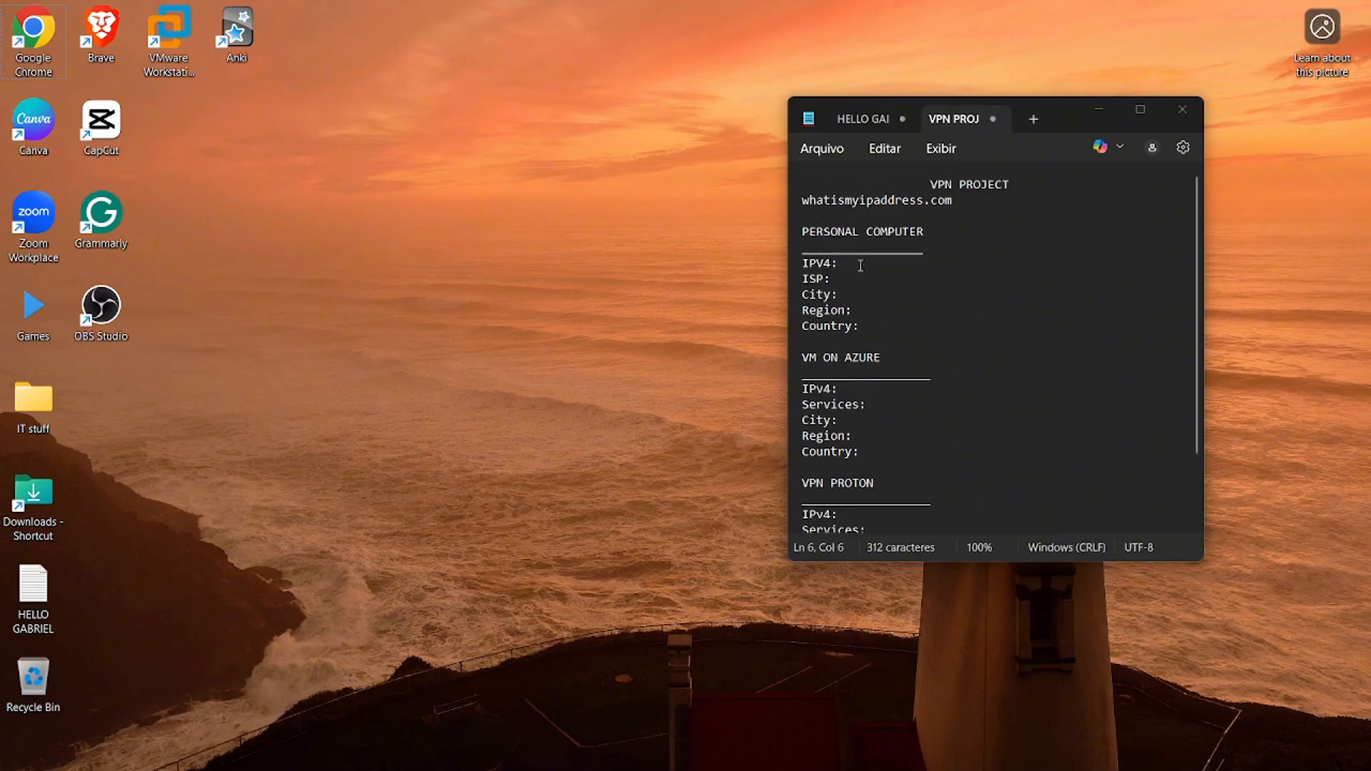
pyautogui.tripleClick(845, 207)
pyautogui.hotkey('ctrl', 'c')
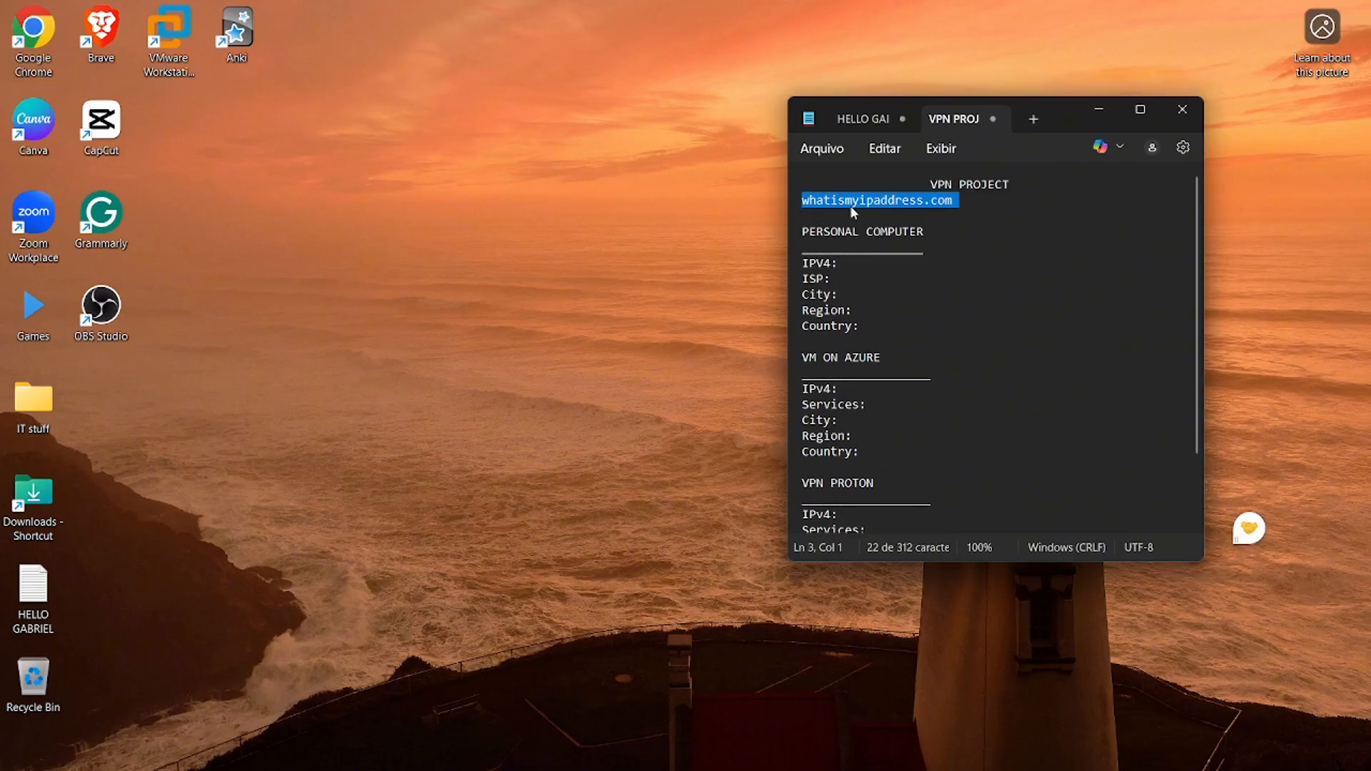
pyautogui.doubleClick(33, 32)
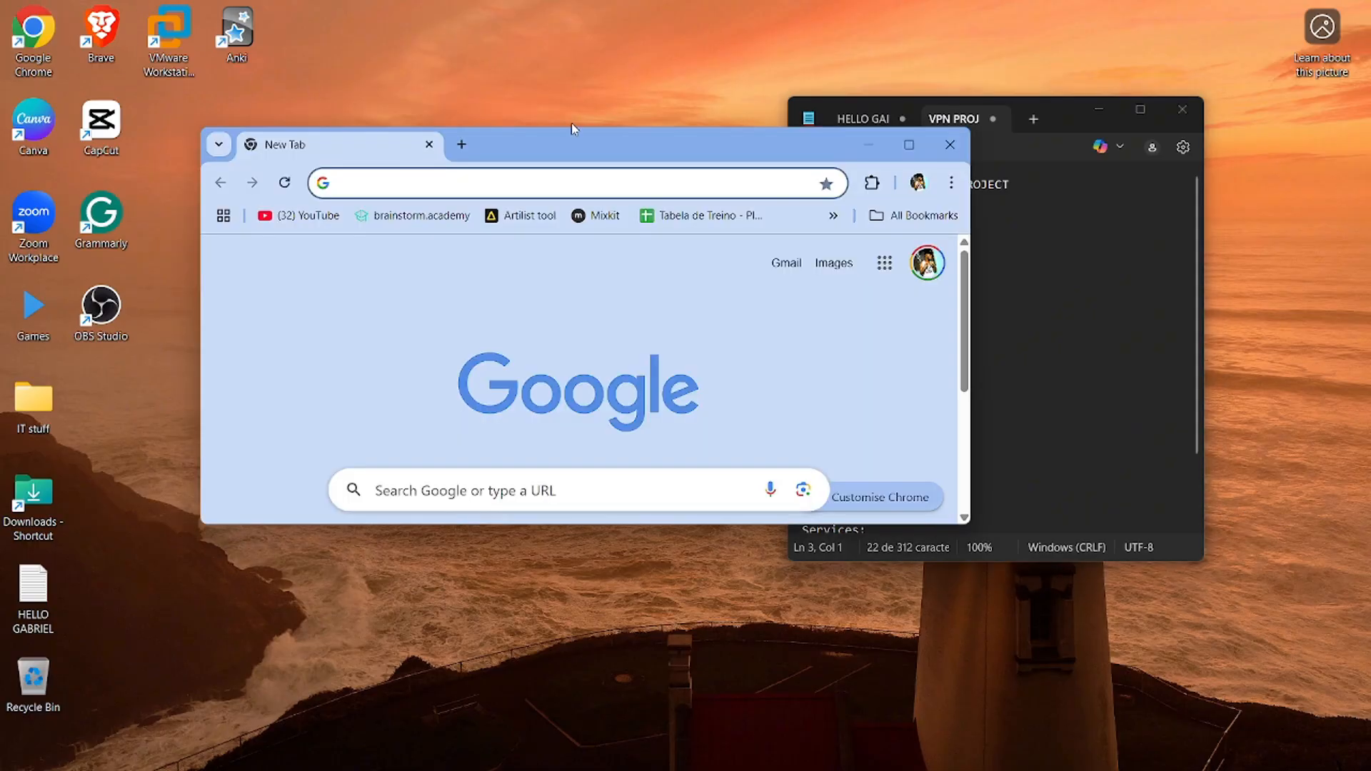
pyautogui.doubleClick(571, 123)
pyautogui.hotkey('ctrl', 'v')
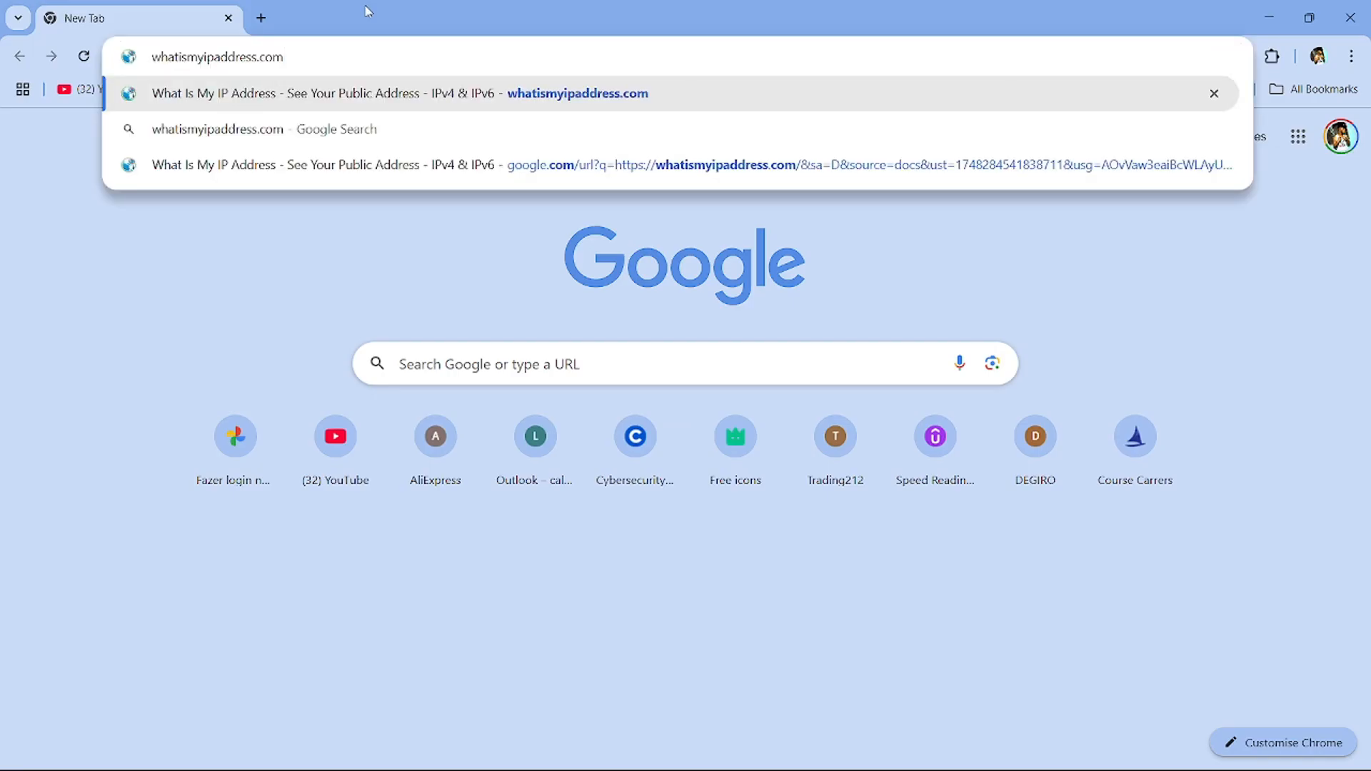
pyautogui.press('Return')
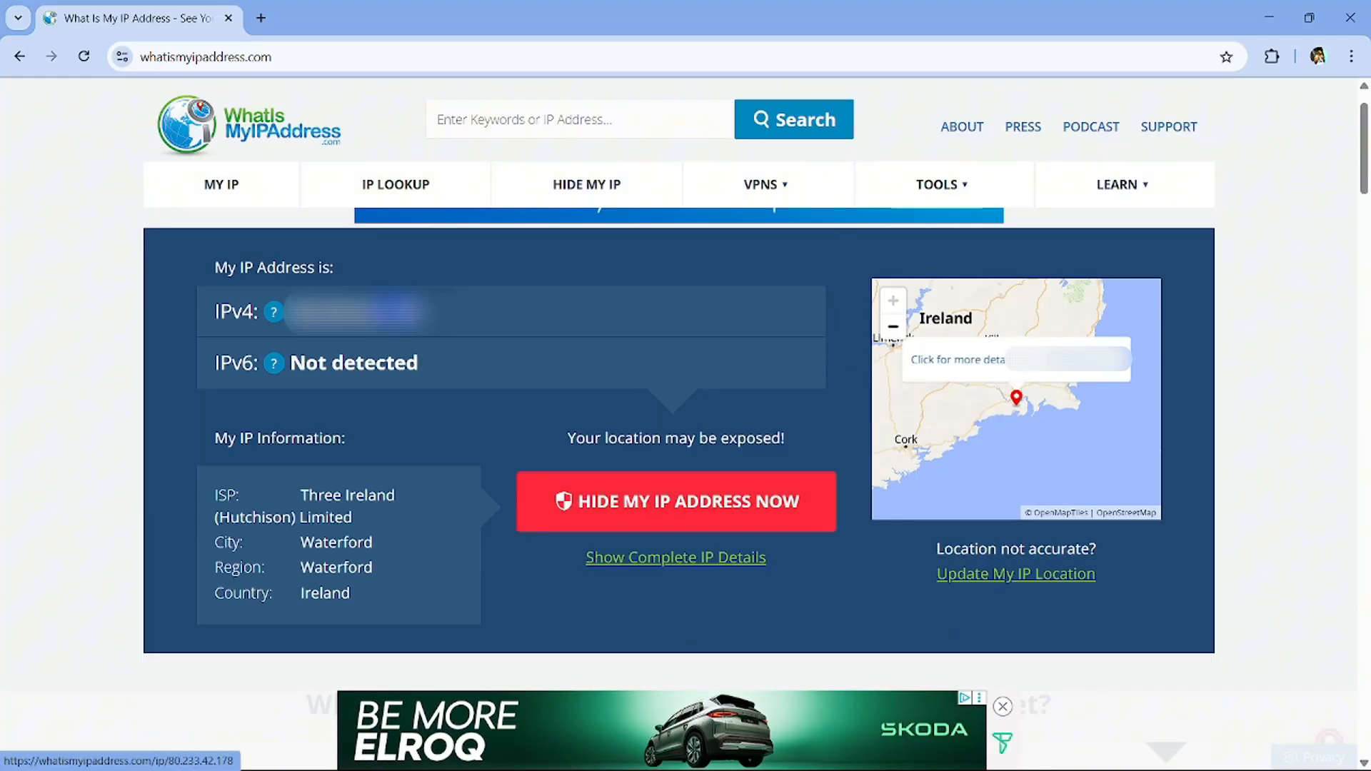
# Step: Record the computer's public IPv4 address and the ISP, Three Ireland (Hutchison) Limited, under PERSONAL COMPUTER in the Notepad notes
pyautogui.hotkey('alt', 'Tab')
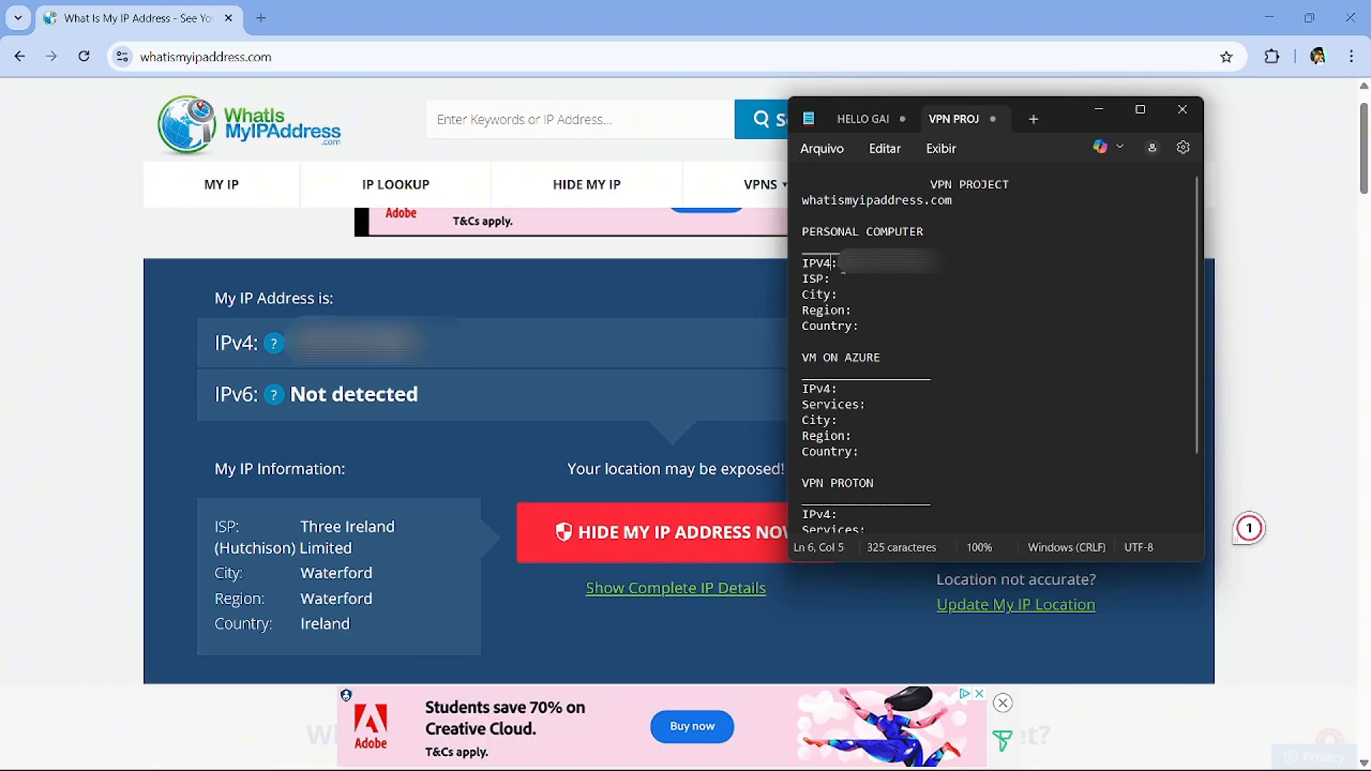
pyautogui.click(844, 266)
pyautogui.scroll(-1, 474, 482)
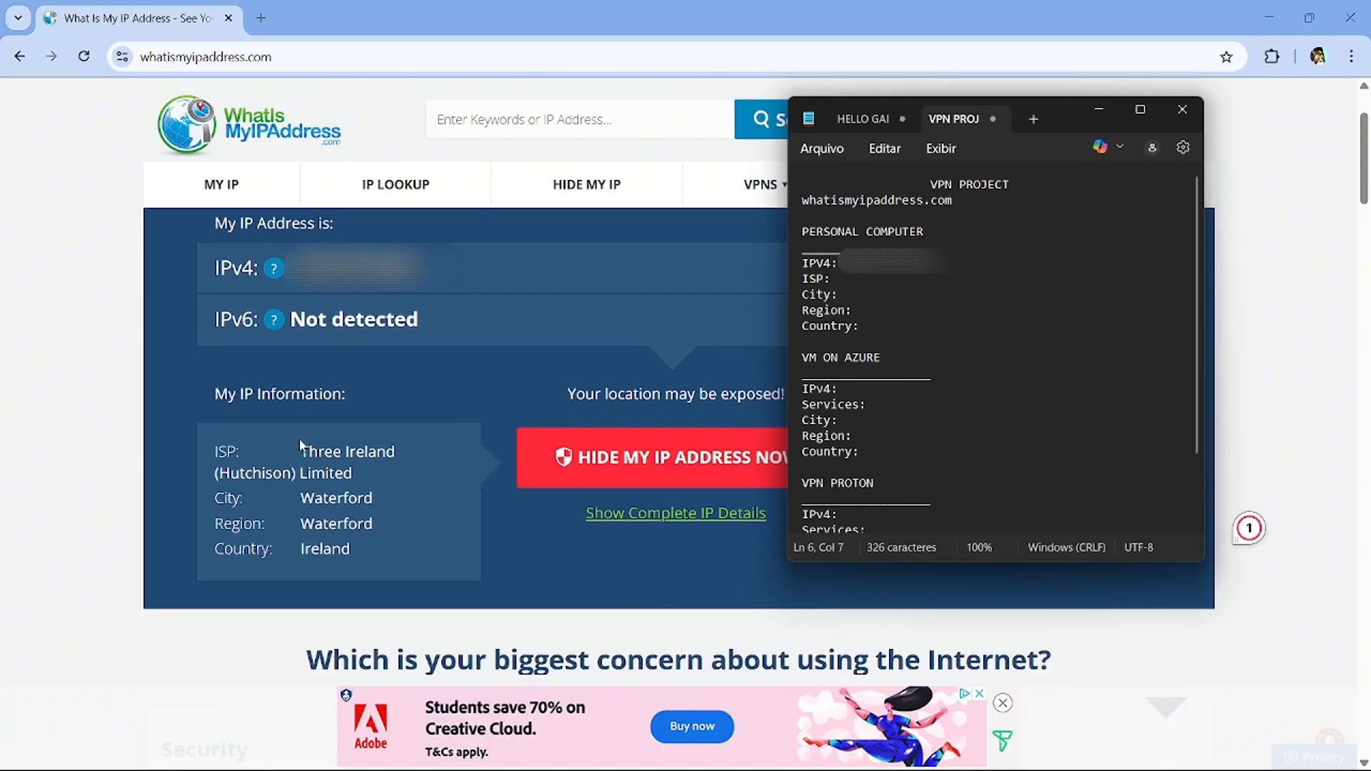
pyautogui.moveTo(301, 448); pyautogui.dragTo(383, 480)
pyautogui.hotkey('ctrl', 'c')
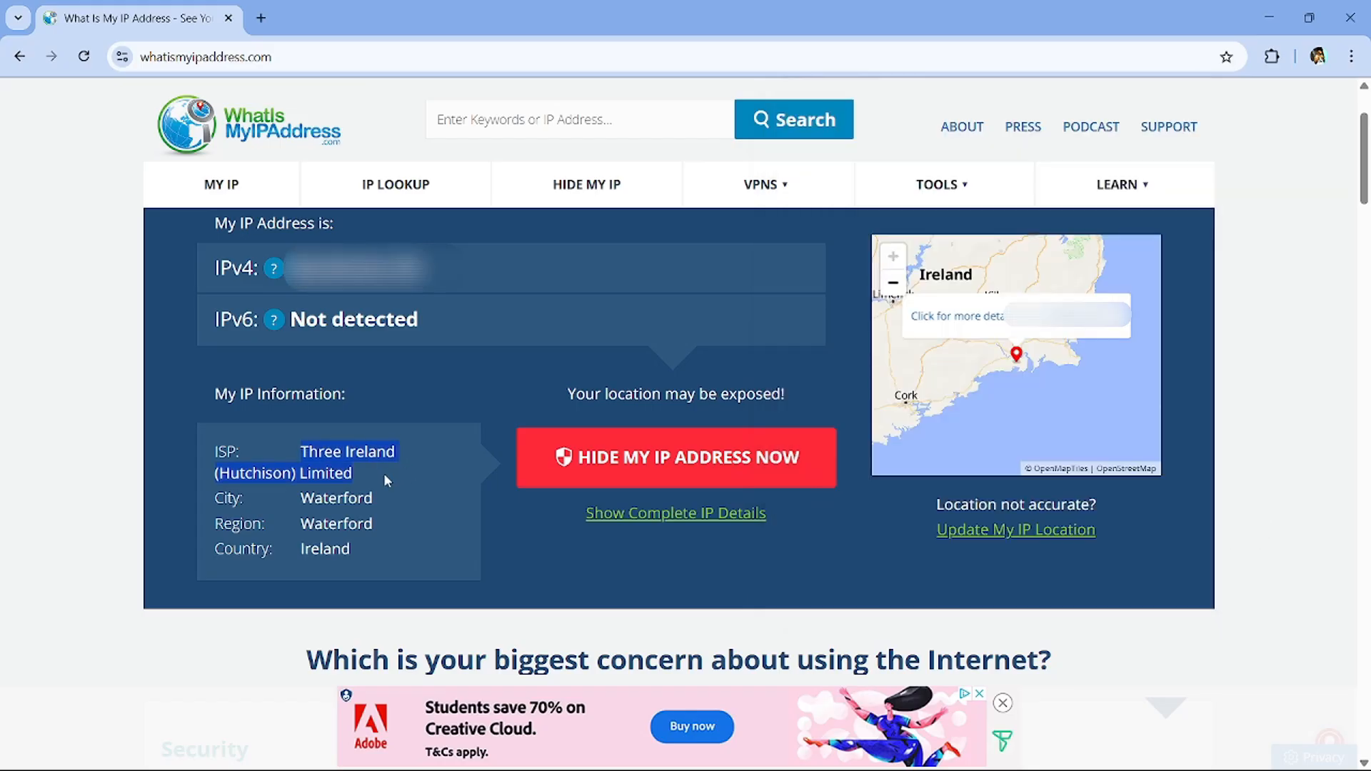
pyautogui.hotkey('alt', 'Tab')
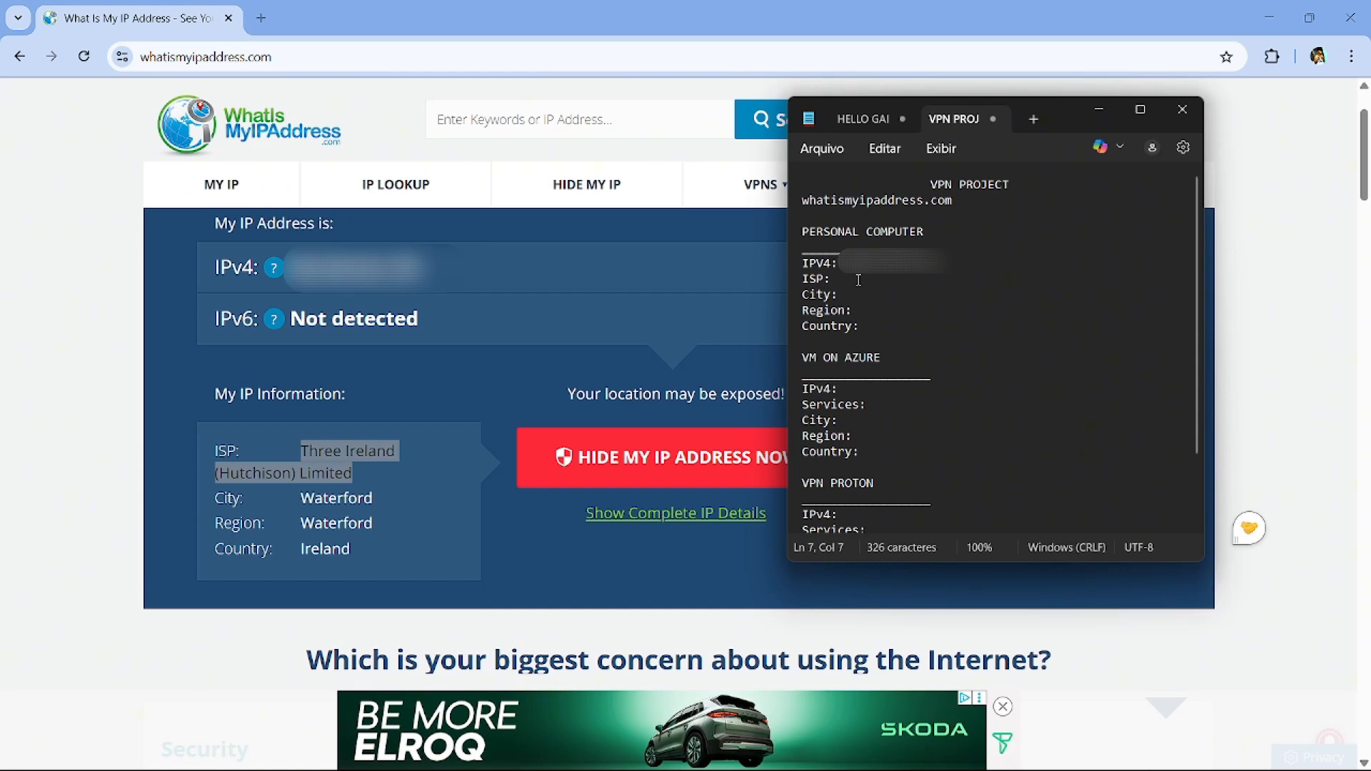
pyautogui.hotkey('ctrl', 'v')
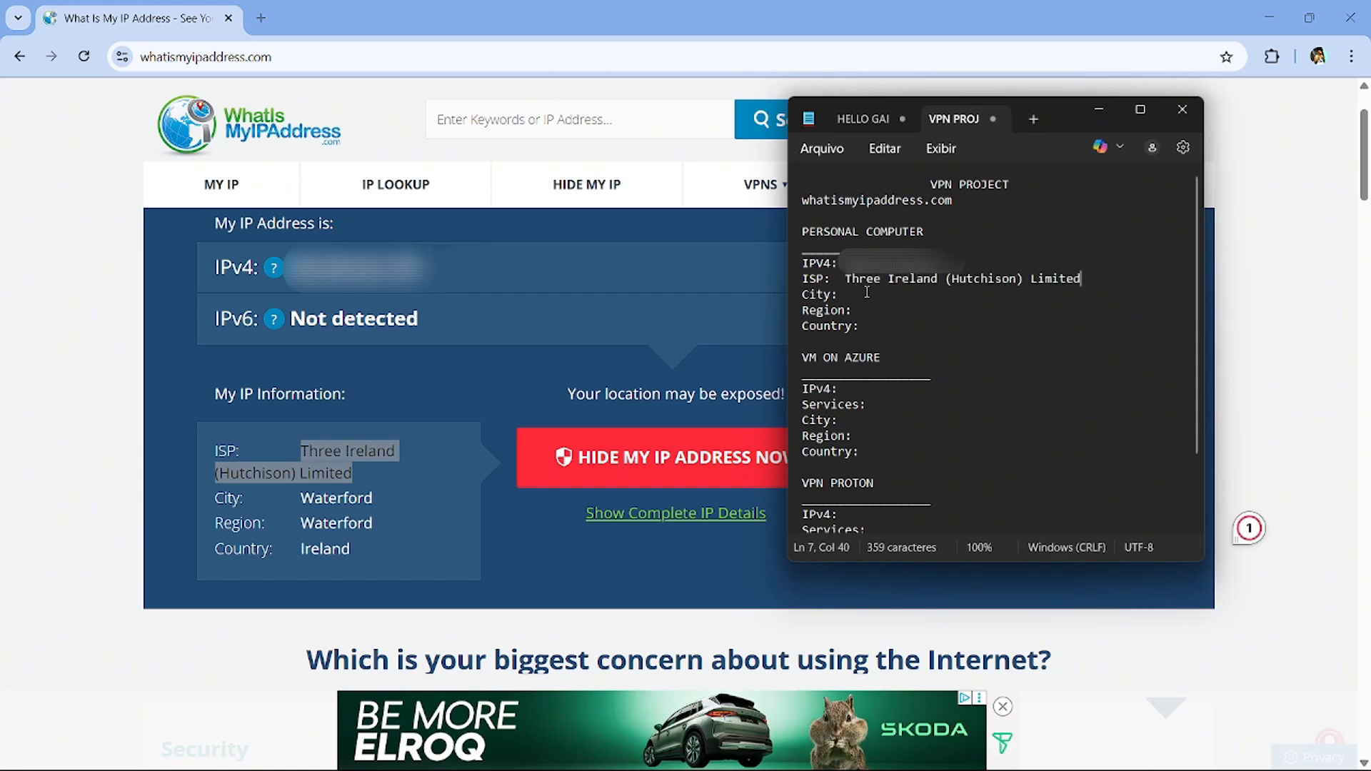
# Step: Copy City Waterford, Region Waterford and Country Ireland into the PERSONAL COMPUTER notes and close the IP lookup page
pyautogui.click(867, 292)
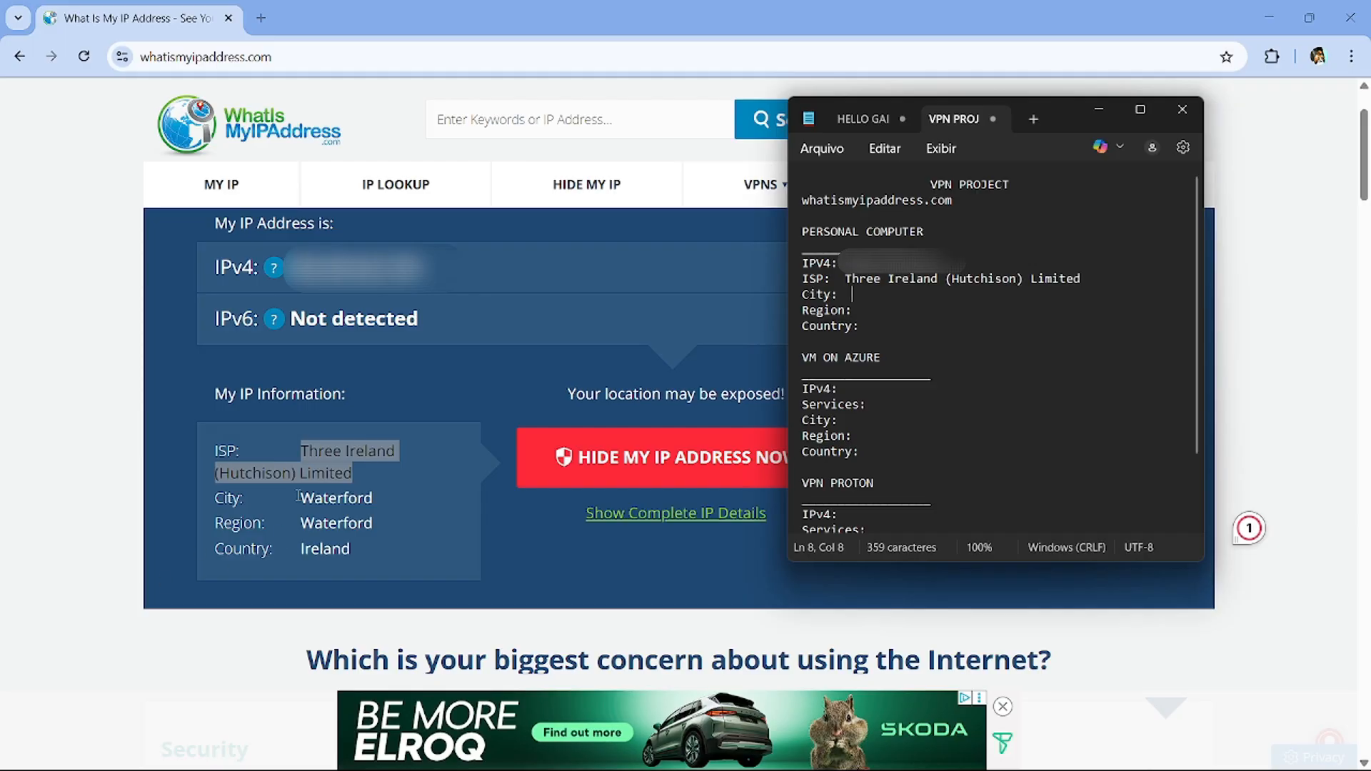
pyautogui.moveTo(299, 496); pyautogui.dragTo(375, 503)
pyautogui.moveTo(299, 522); pyautogui.dragTo(374, 529)
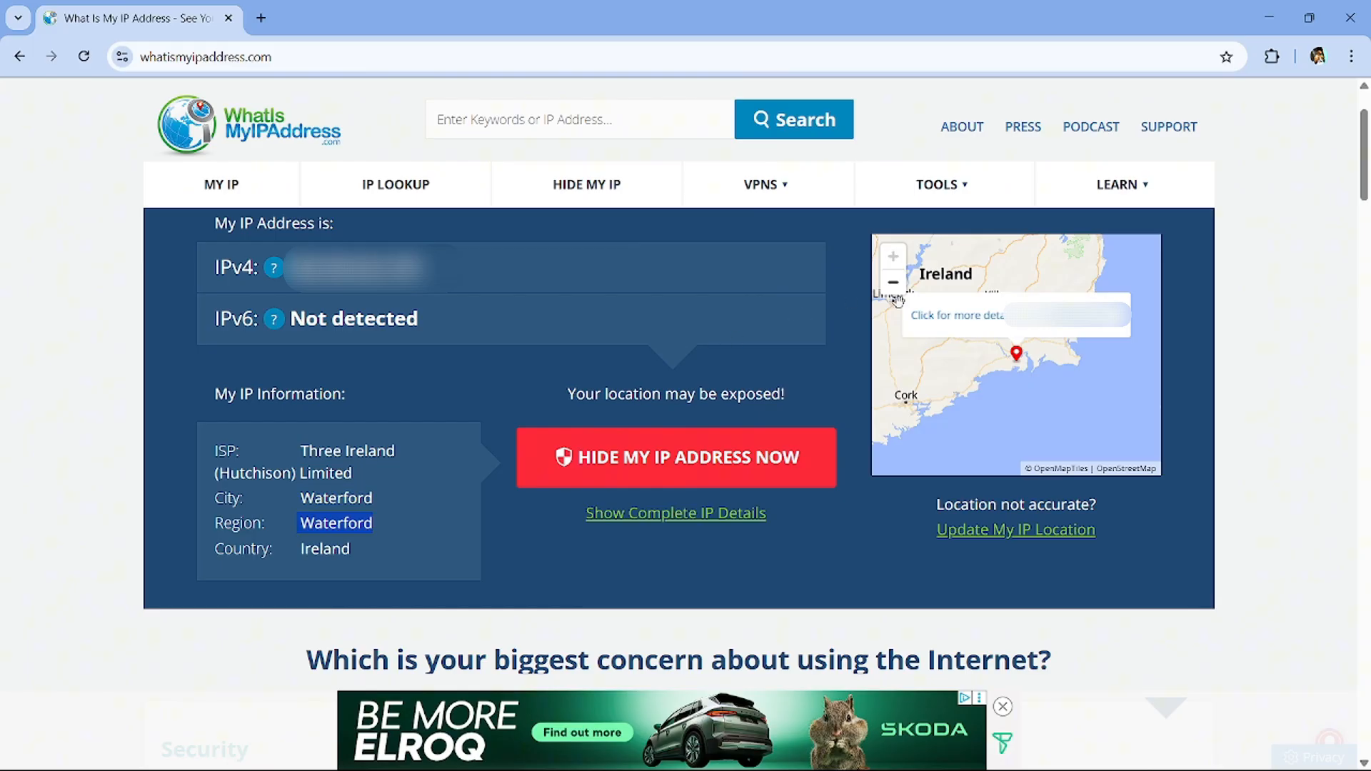
pyautogui.moveTo(300, 550); pyautogui.dragTo(356, 559)
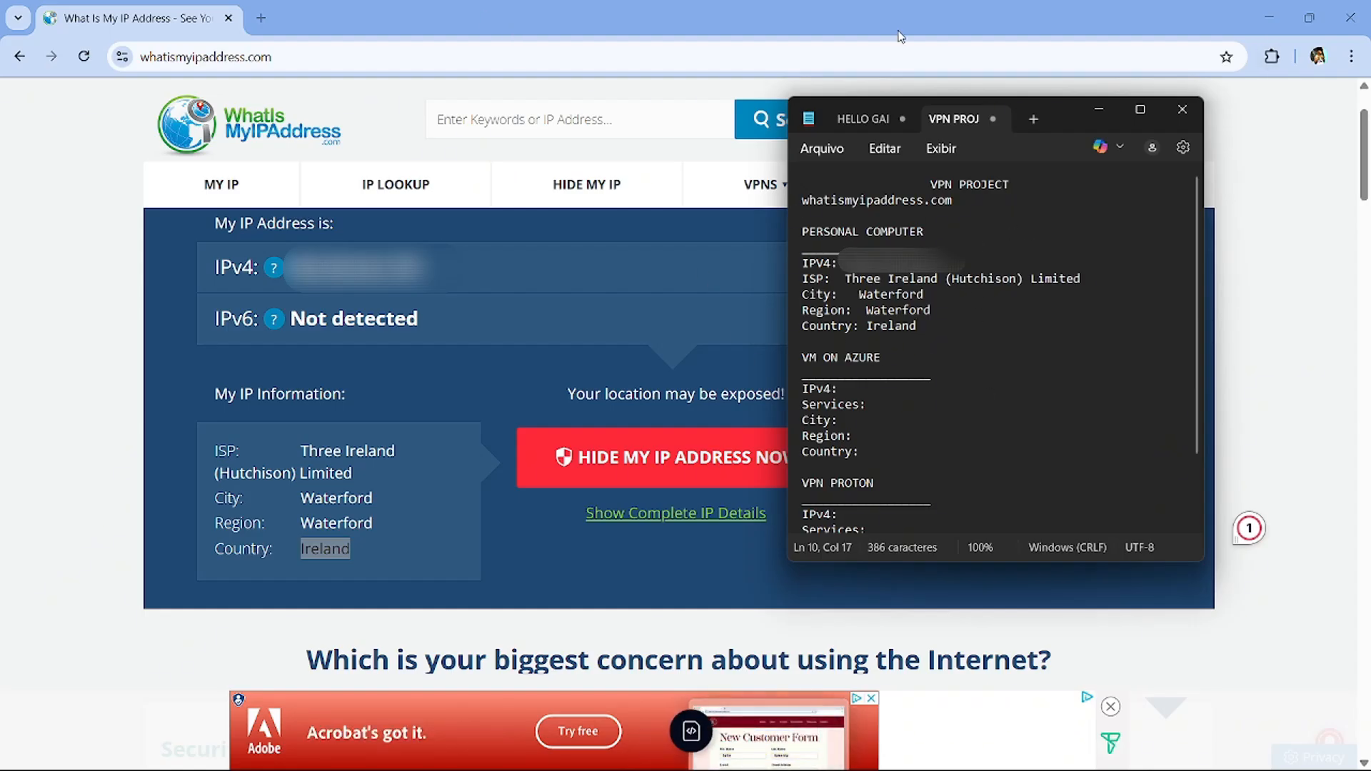
pyautogui.click(229, 19)
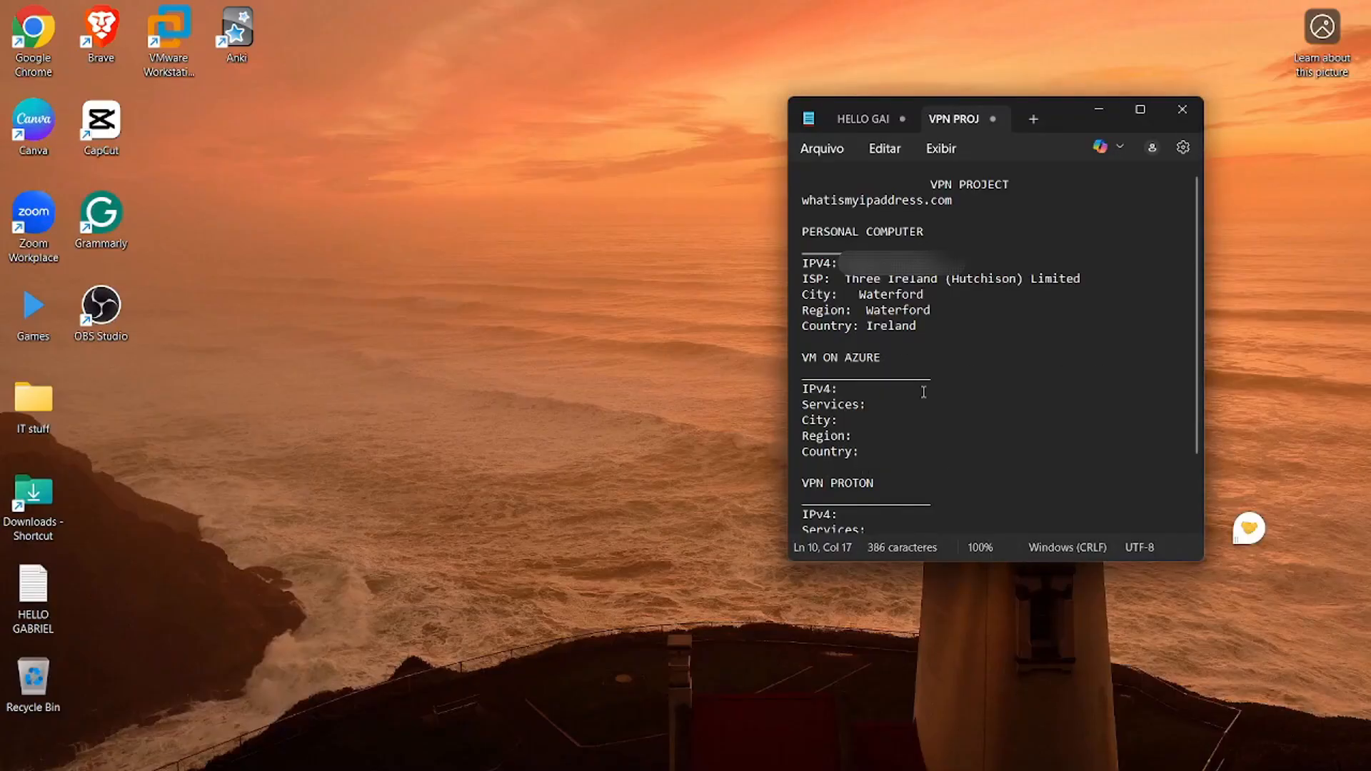
# Step: Switch back to Chrome and open the Virtual machines list in the Azure portal
pyautogui.scroll(-2, 829, 307)
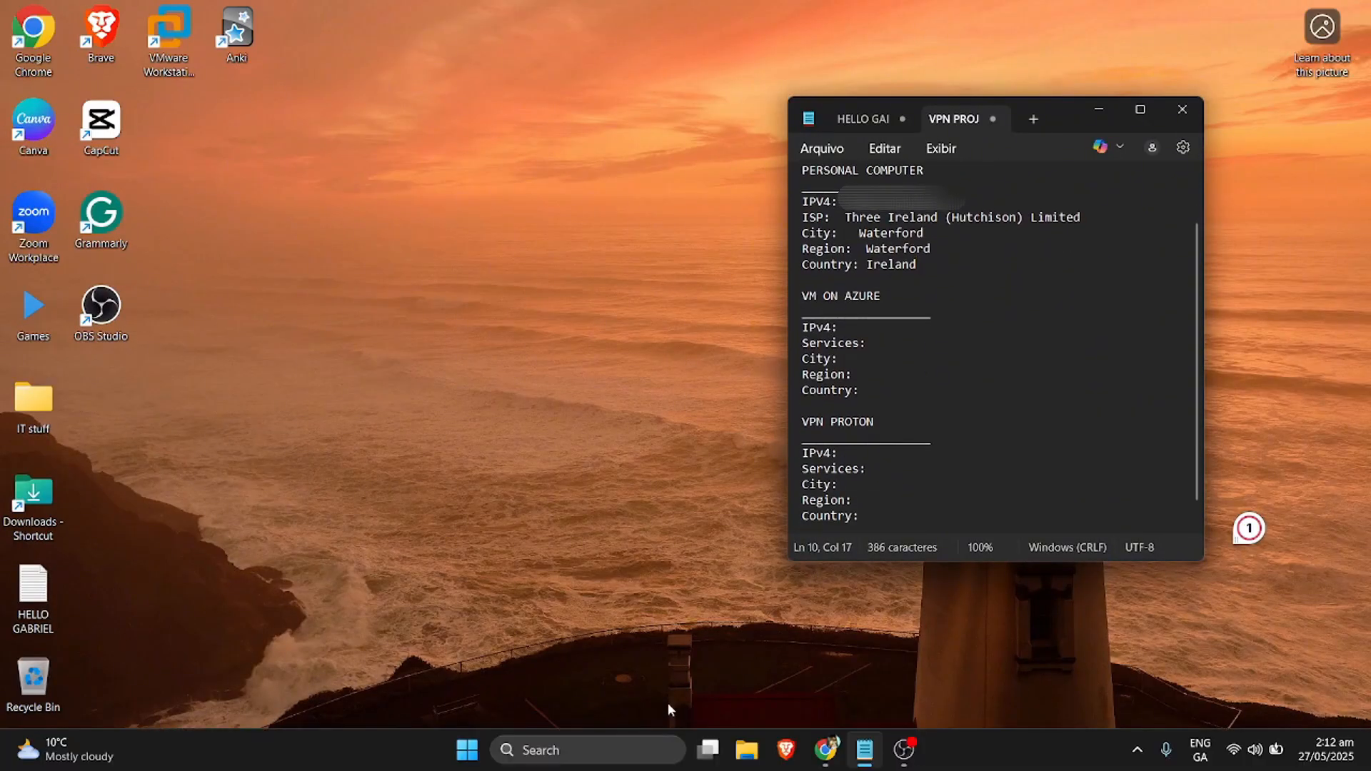
pyautogui.click(826, 750)
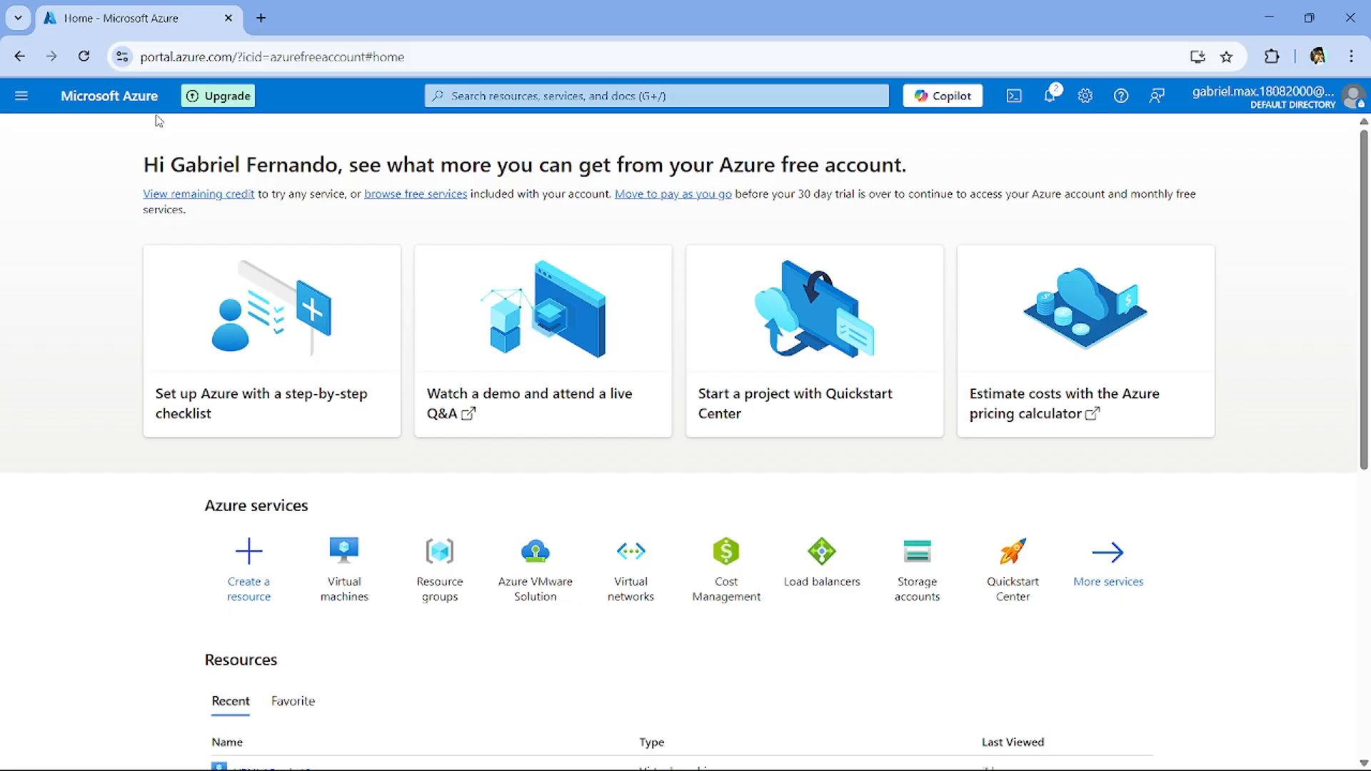
pyautogui.click(572, 92)
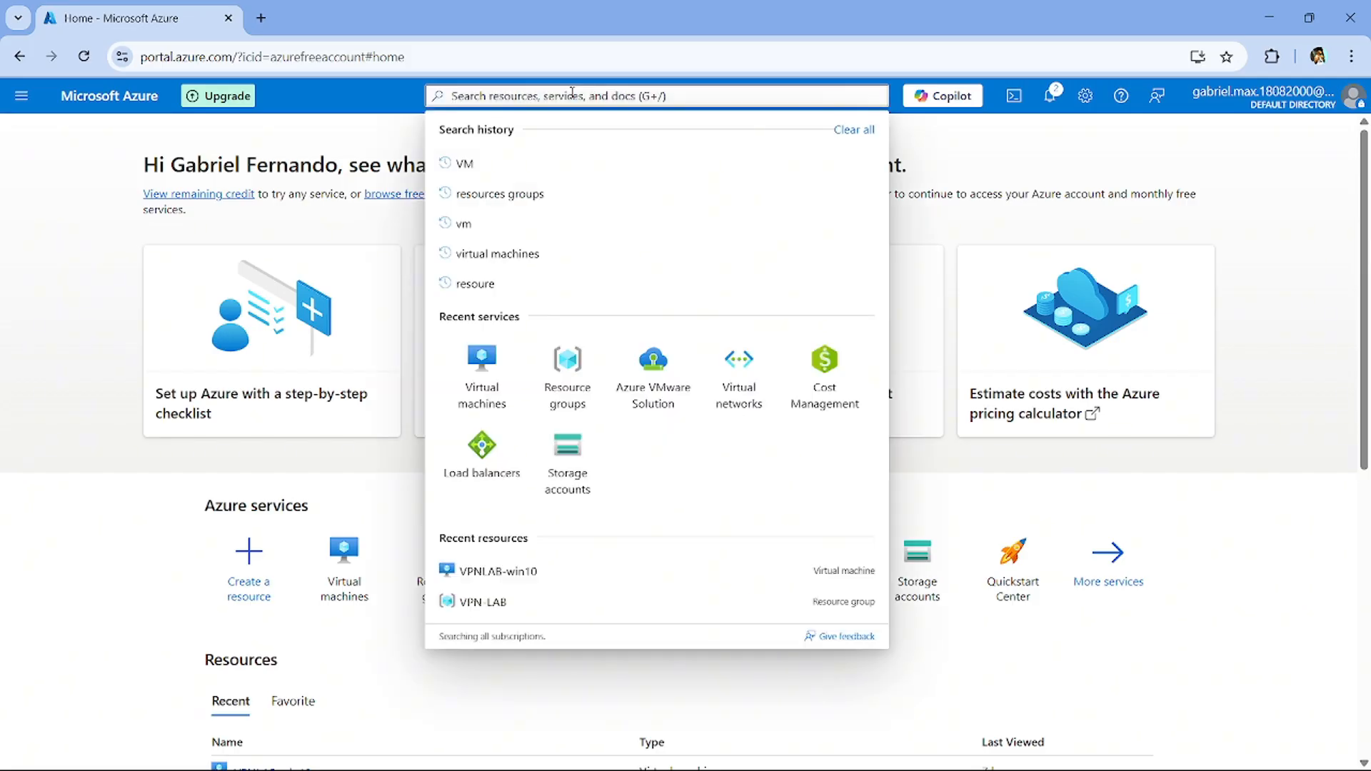
pyautogui.click(491, 205)
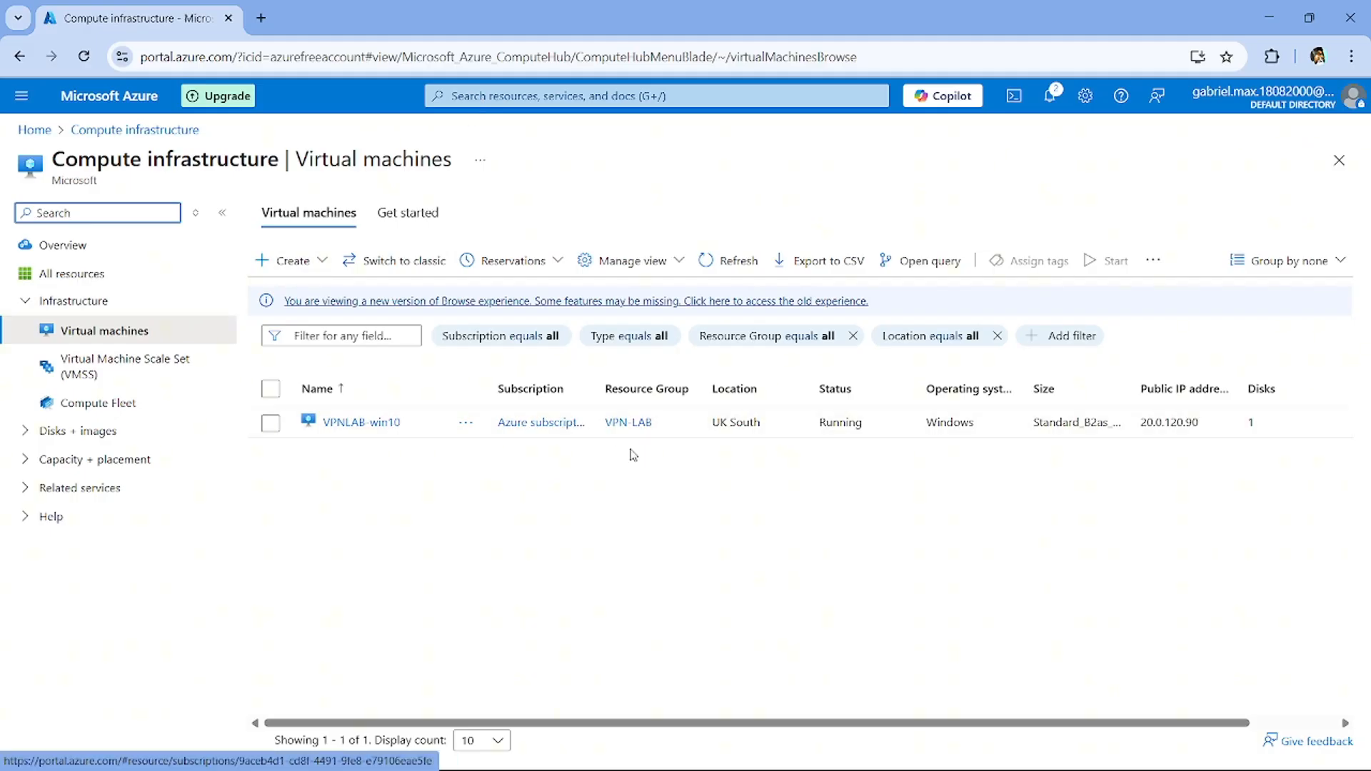
# Step: Look over the existing VPNLAB-win10 machine's details and start creating a new virtual machine
pyautogui.hscroll(3, 643, 451)
pyautogui.hscroll(-3, 643, 451)
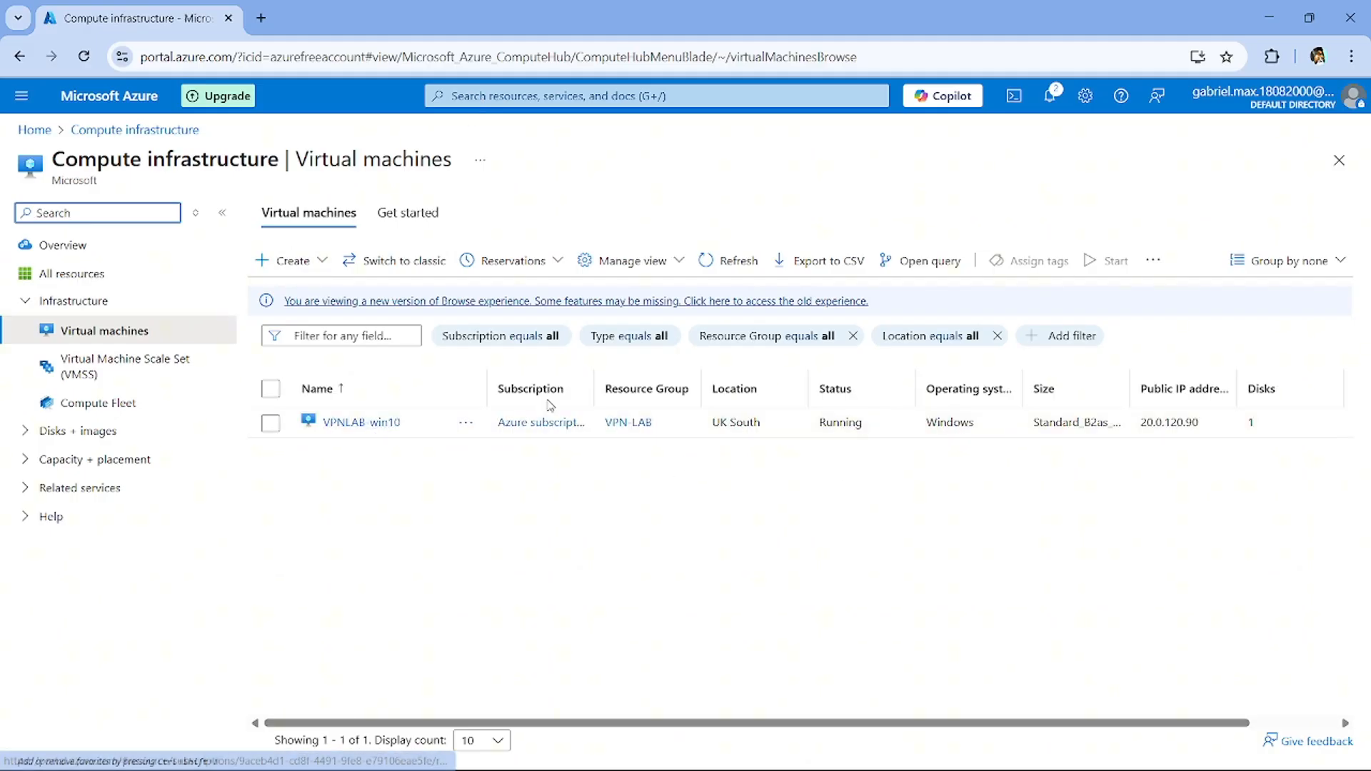
pyautogui.hscroll(3, 1106, 453)
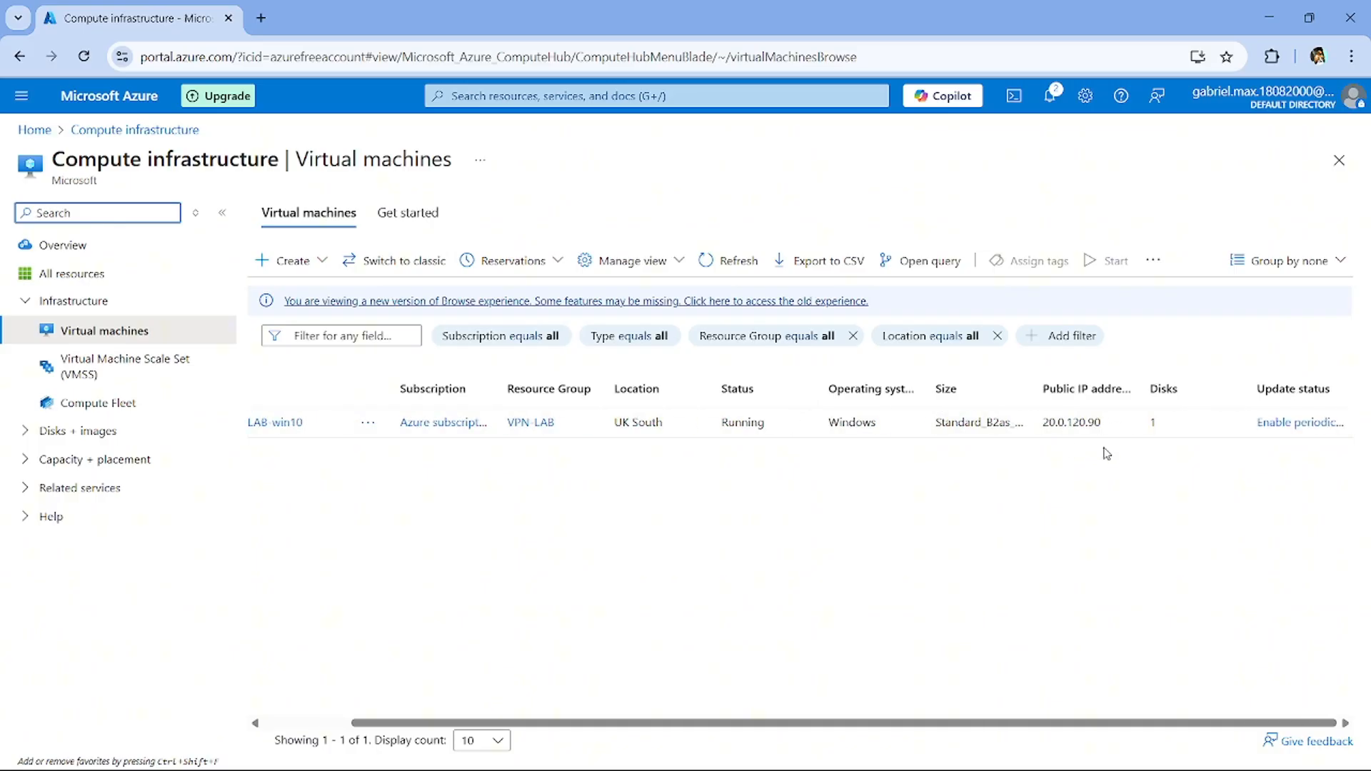
pyautogui.hscroll(-3, 1106, 452)
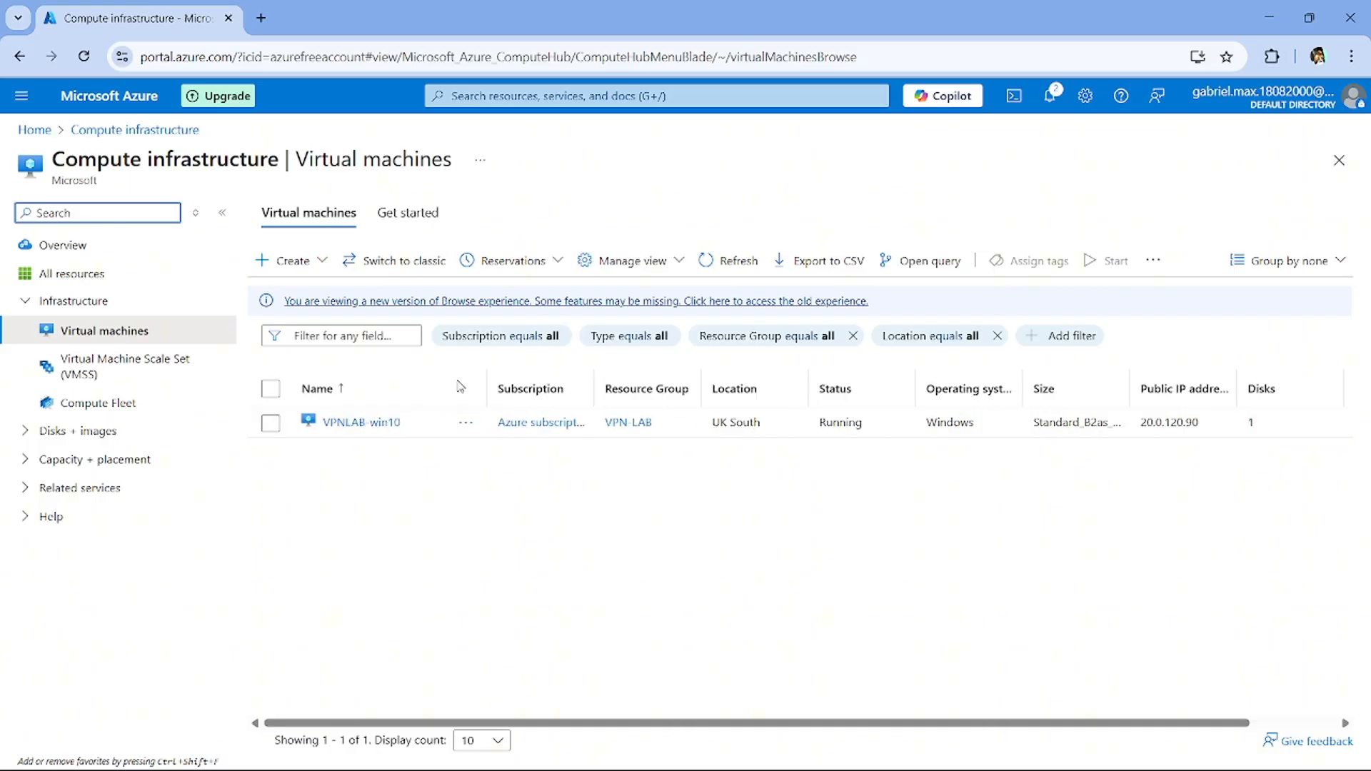
pyautogui.click(275, 266)
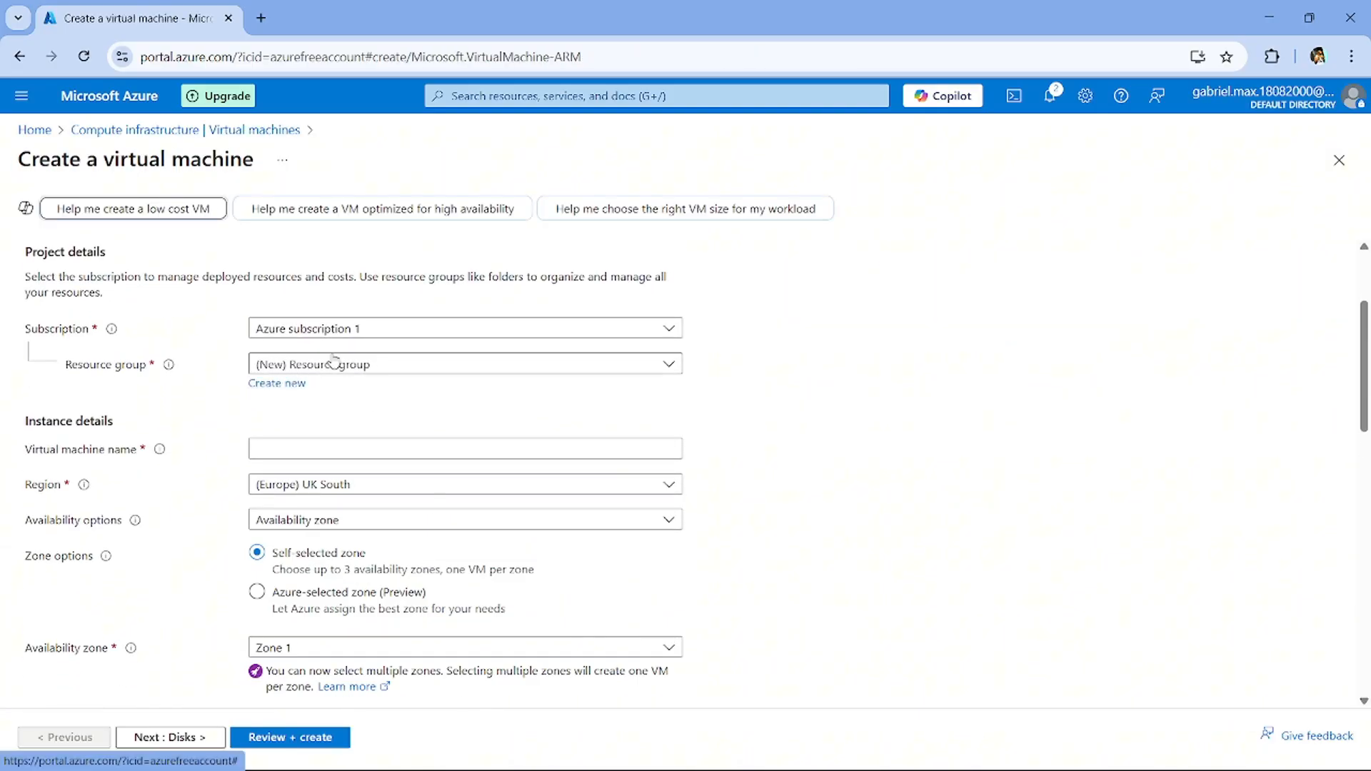
pyautogui.scroll(-1, 437, 438)
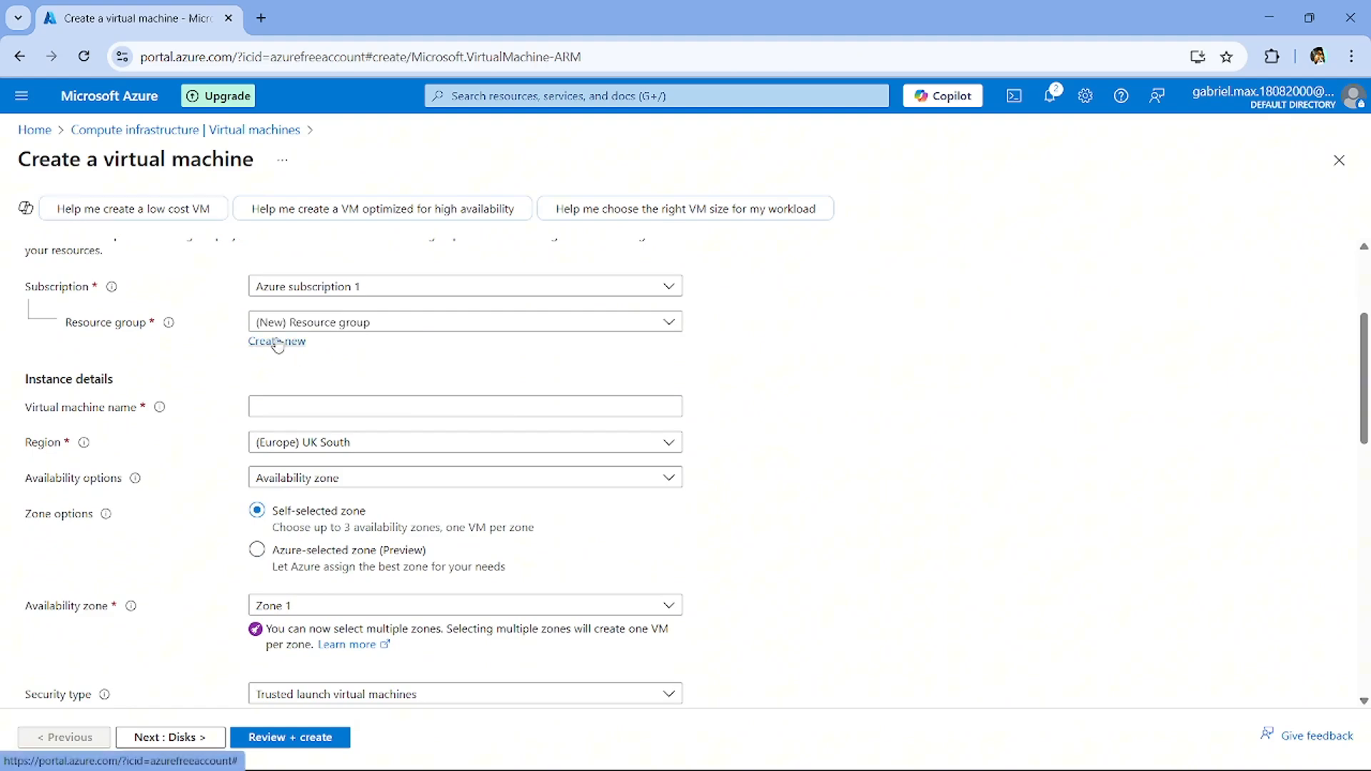
pyautogui.click(277, 342)
pyautogui.click(35, 412)
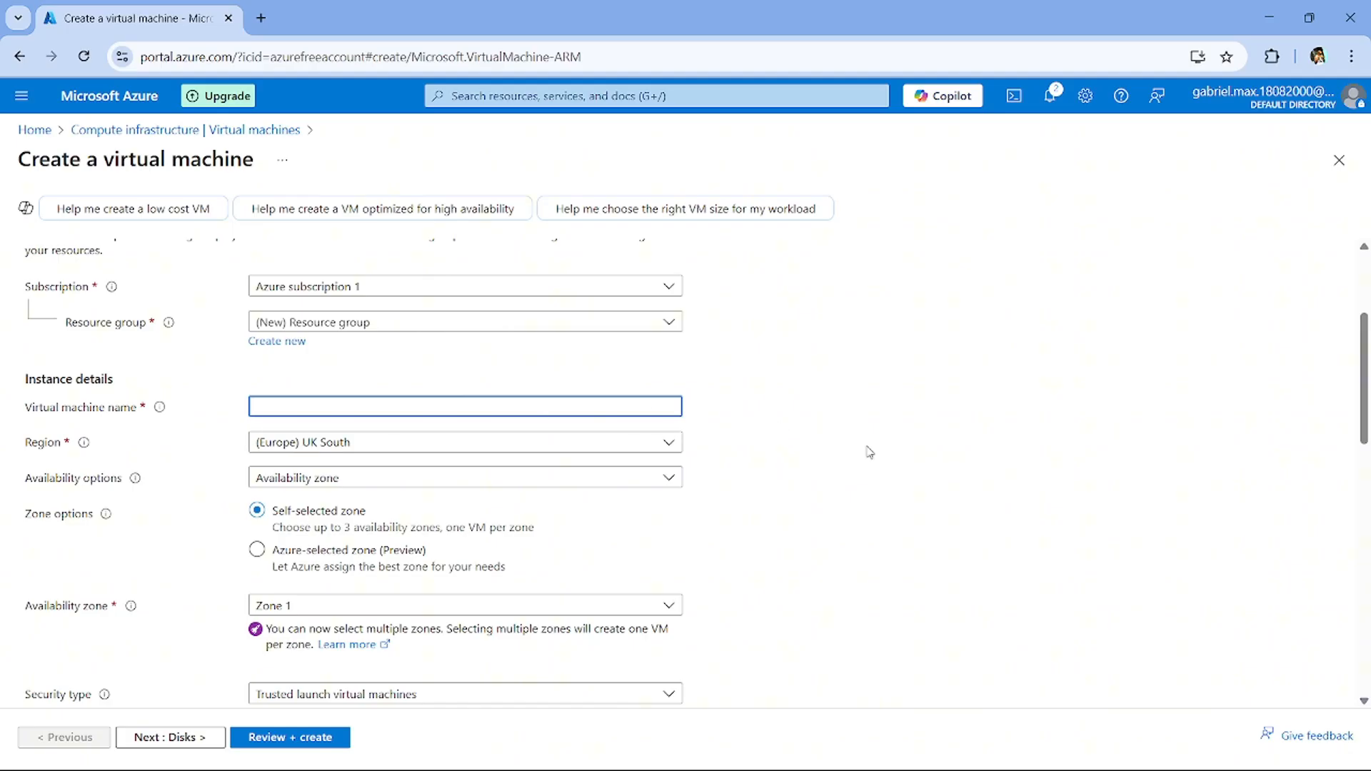
# Step: Name the new virtual machine vpn-win10 in the instance details
pyautogui.scroll(1, 870, 452)
pyautogui.write('wikn')
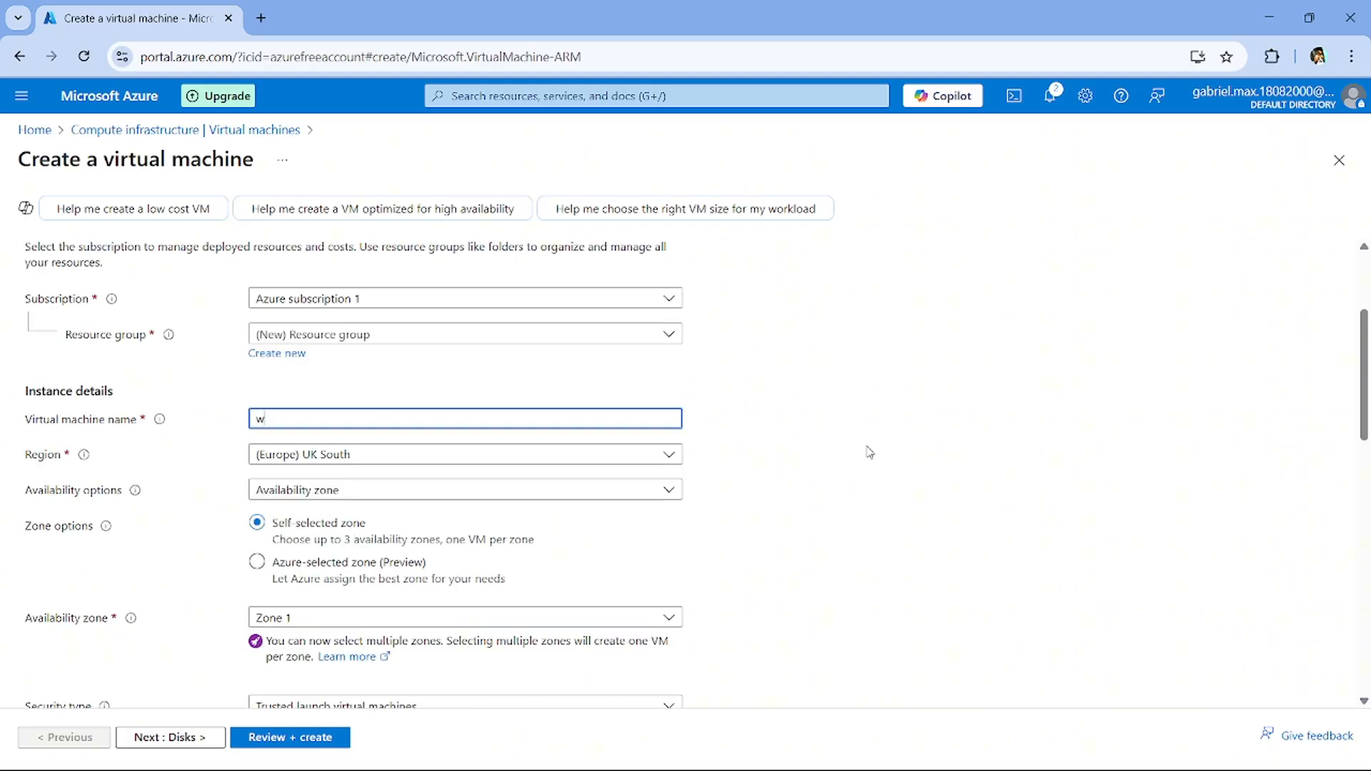
pyautogui.press('BackSpace')
pyautogui.press('BackSpace')
pyautogui.press('BackSpace')
pyautogui.press('BackSpace')
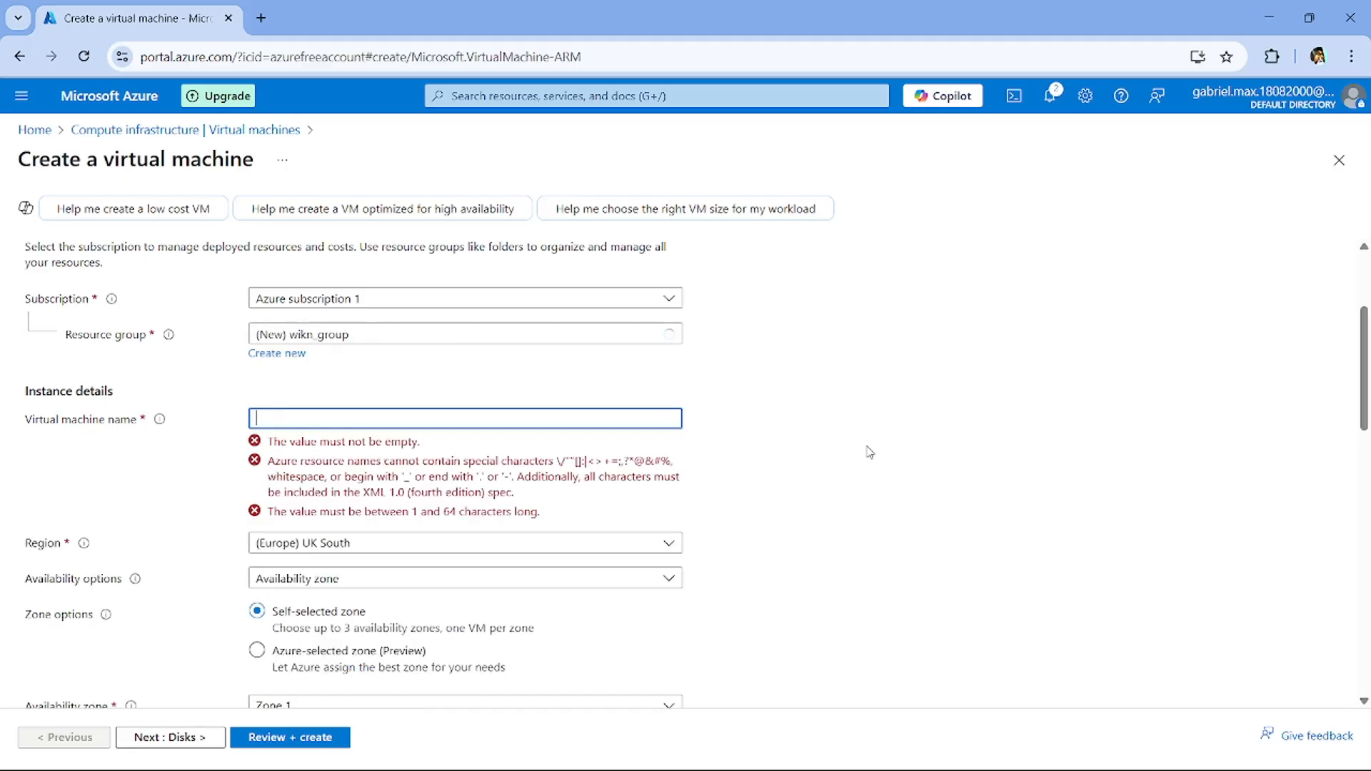
pyautogui.write('vpn-')
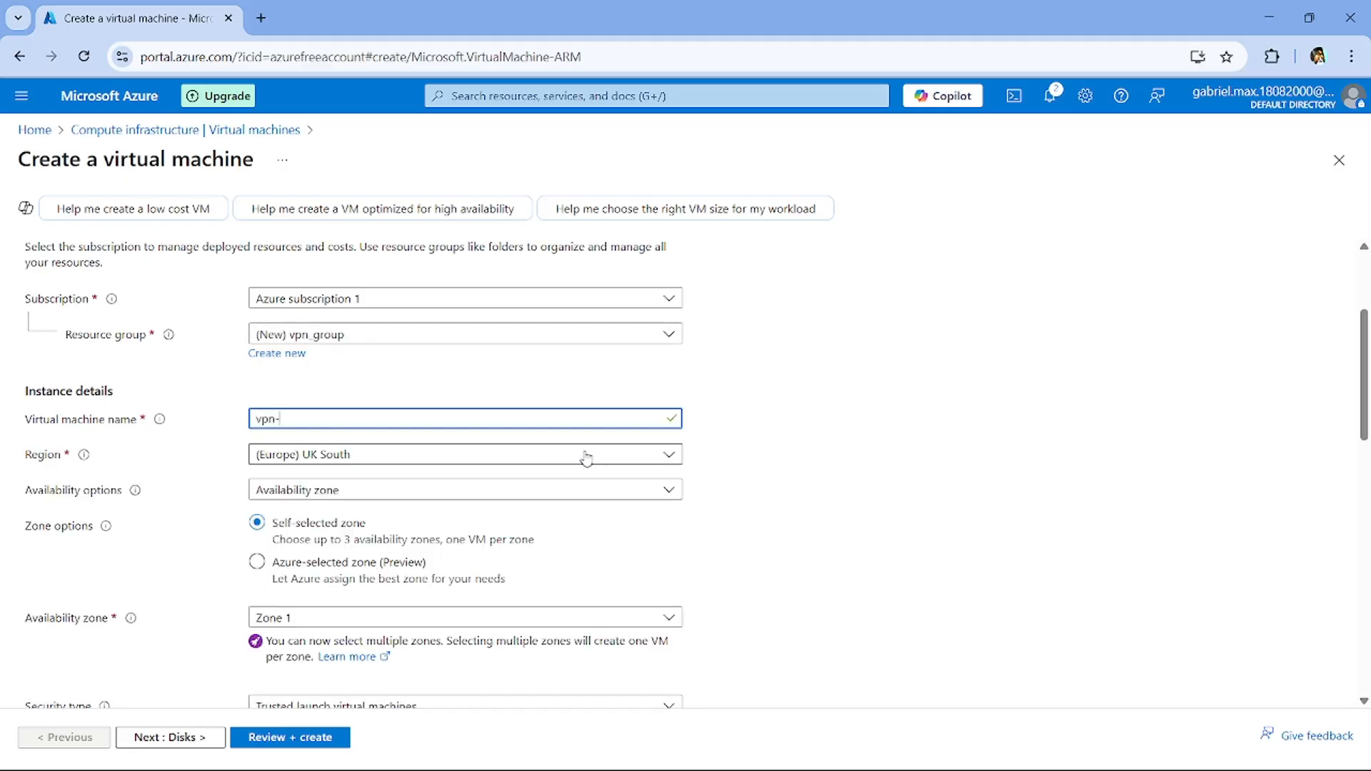
pyautogui.write('win10')
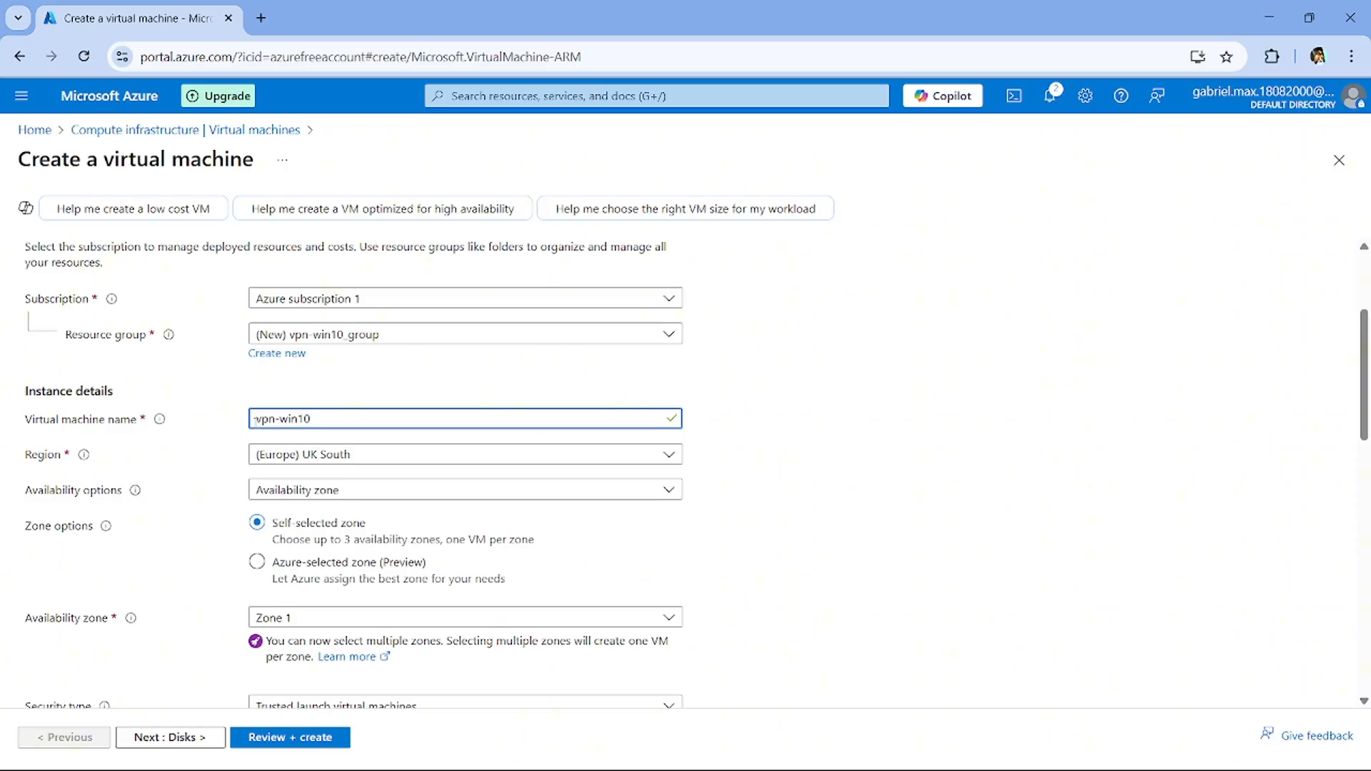
# Step: Select (Europe) UK South as the region of the new virtual machine
pyautogui.scroll(-3, 612, 514)
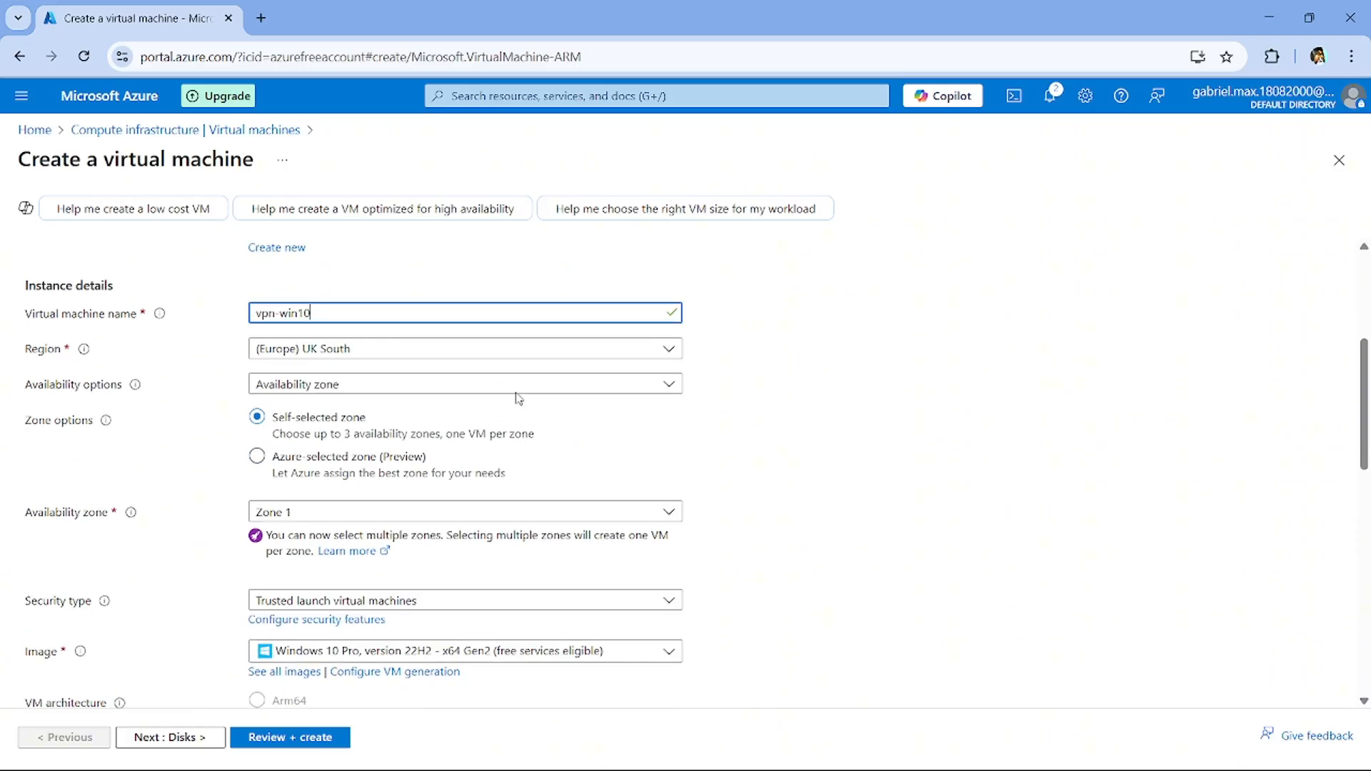
pyautogui.scroll(1, 516, 394)
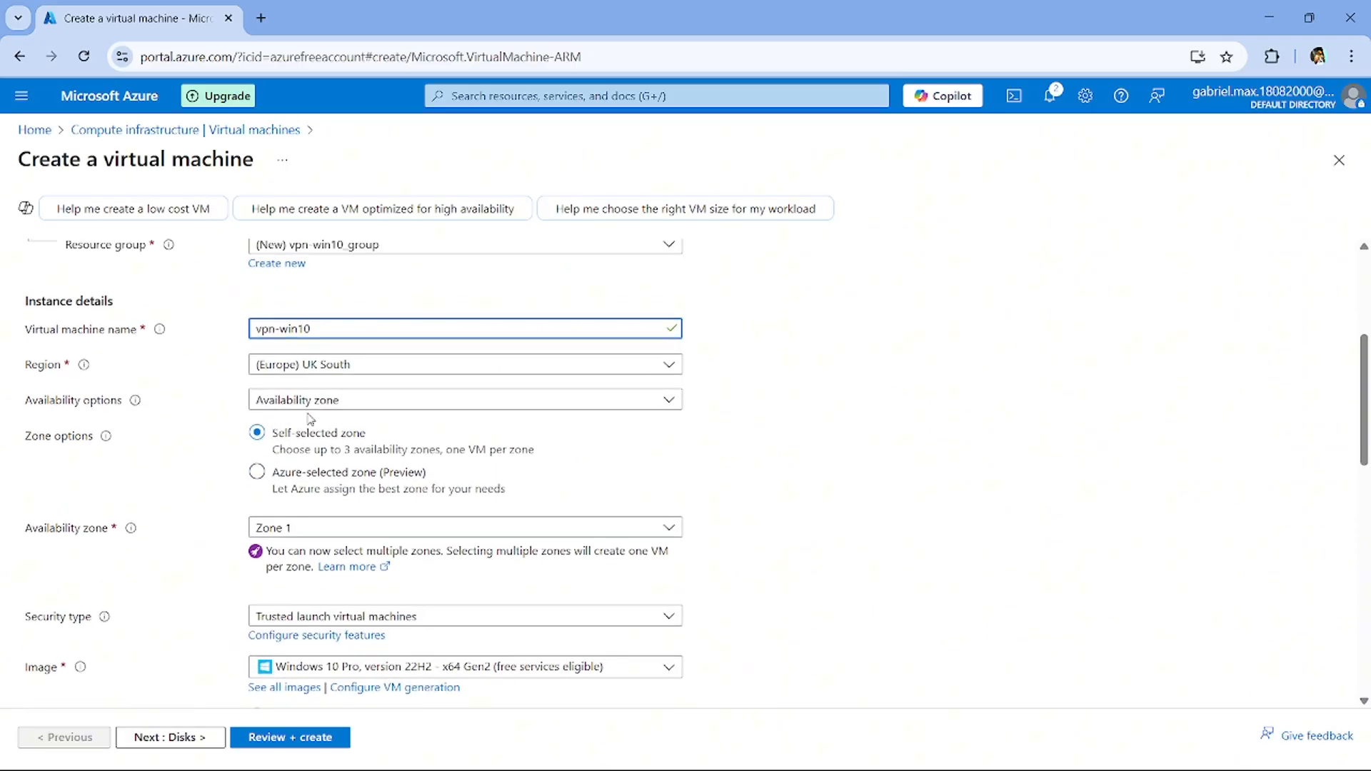
pyautogui.click(510, 370)
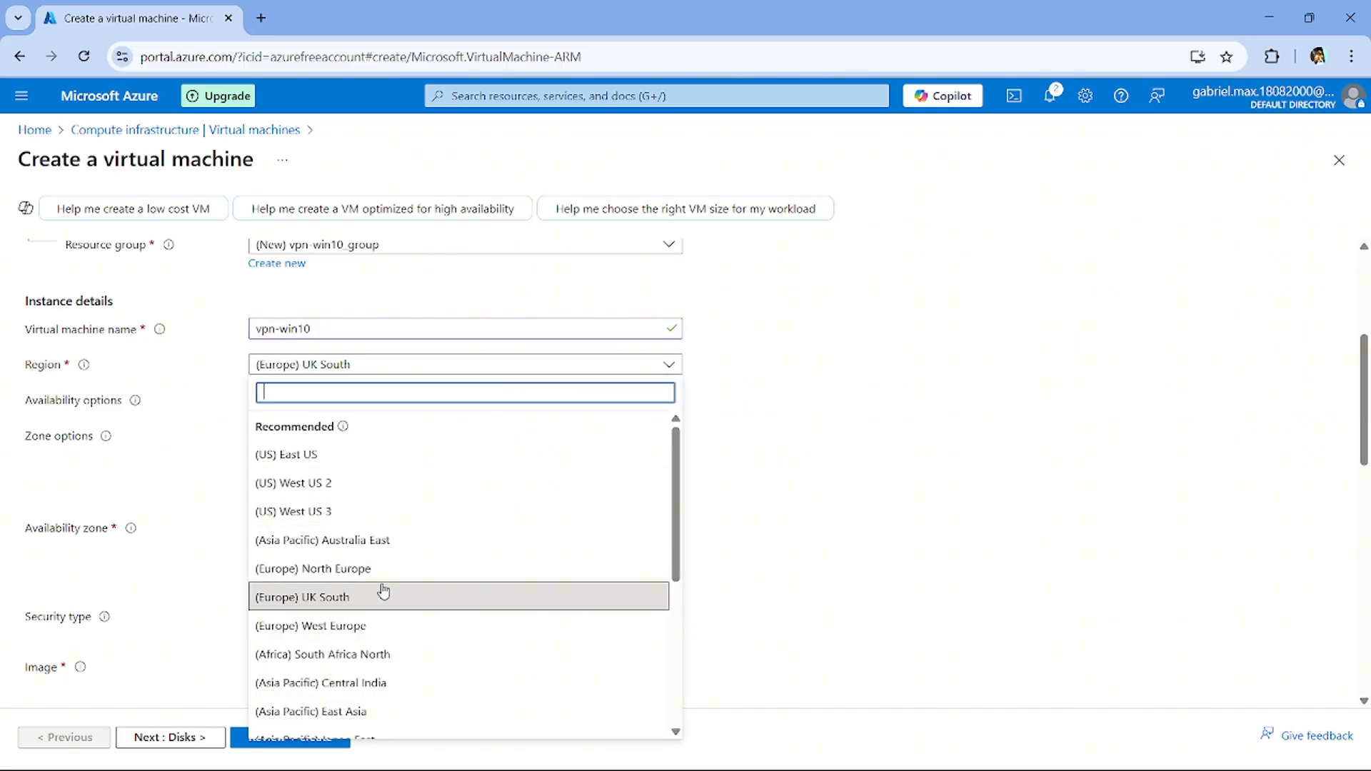
pyautogui.click(384, 590)
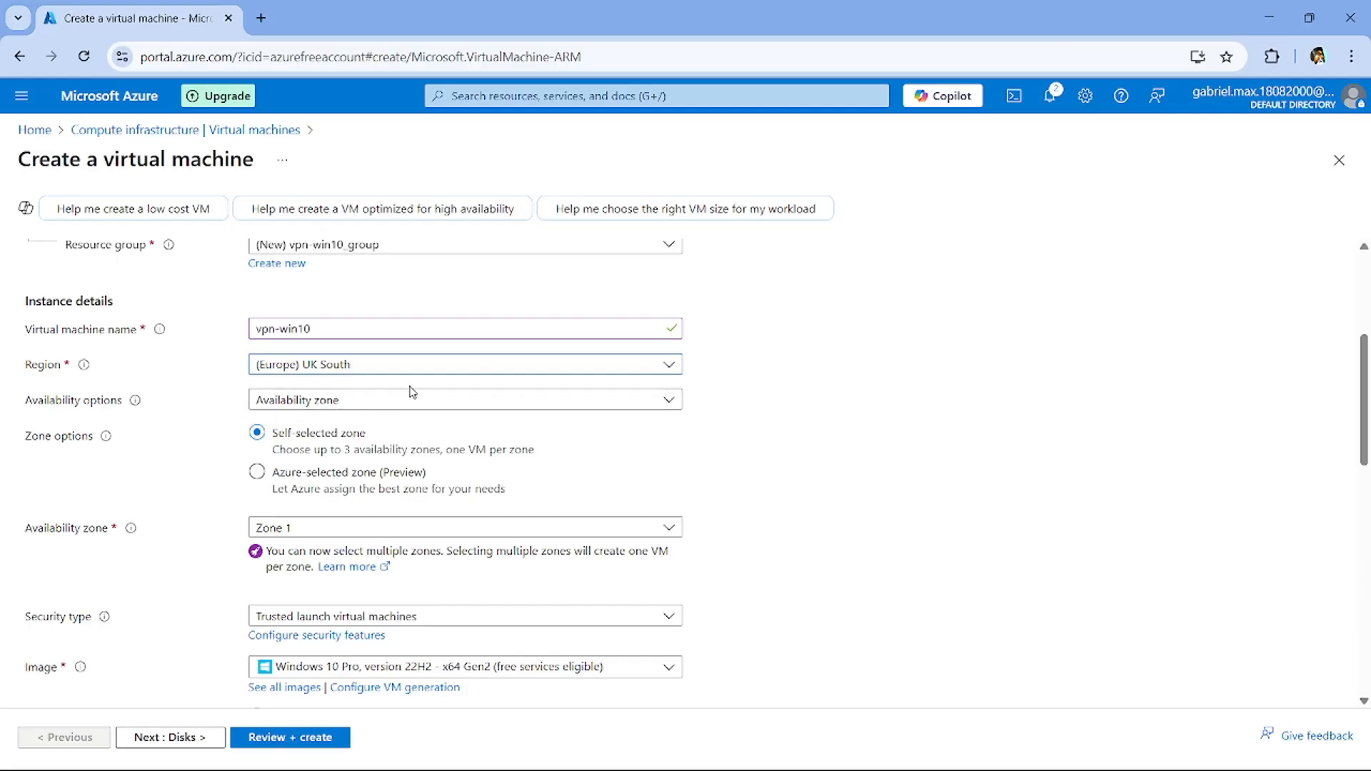
# Step: Review the new virtual machine's image, size, administrator account and inbound port settings, and confirm the eligible Windows 10/11 license
pyautogui.scroll(-2, 448, 380)
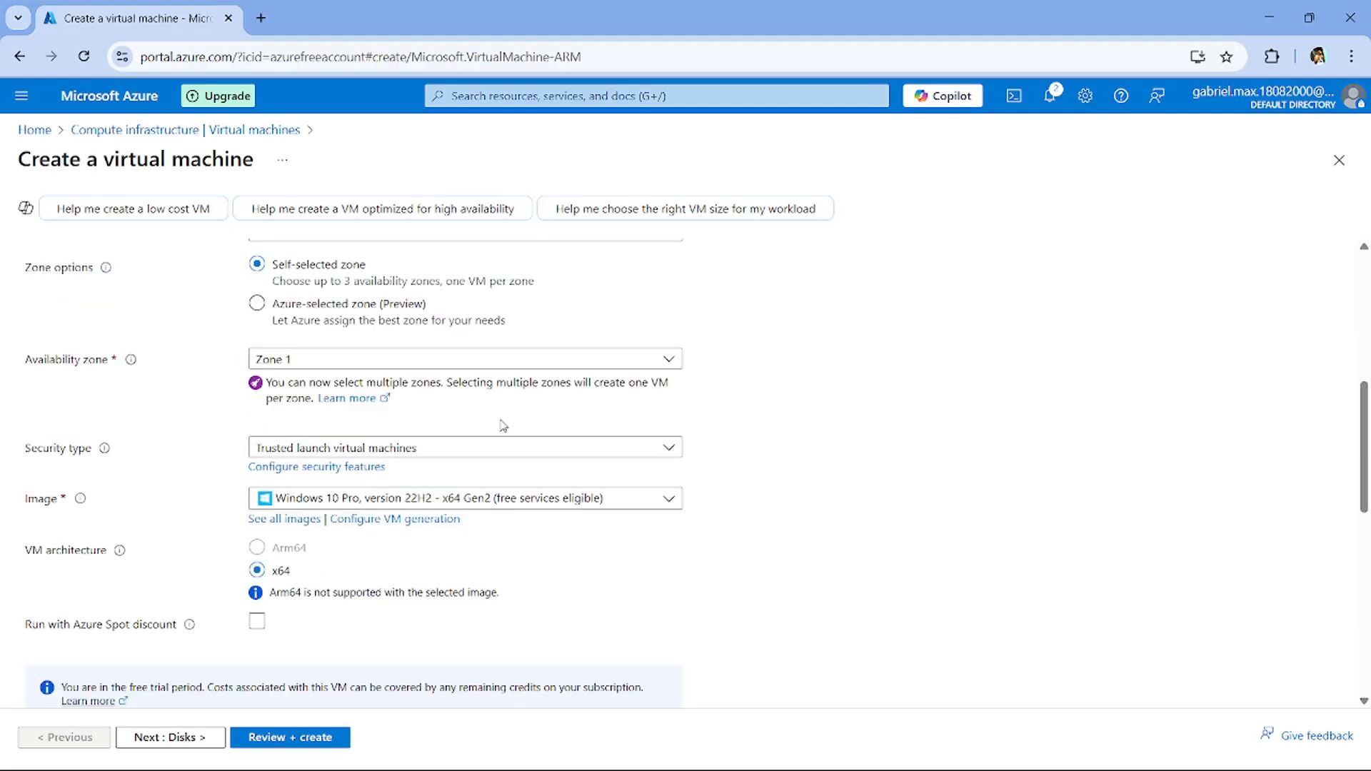
pyautogui.scroll(1, 471, 400)
pyautogui.scroll(-3, 502, 425)
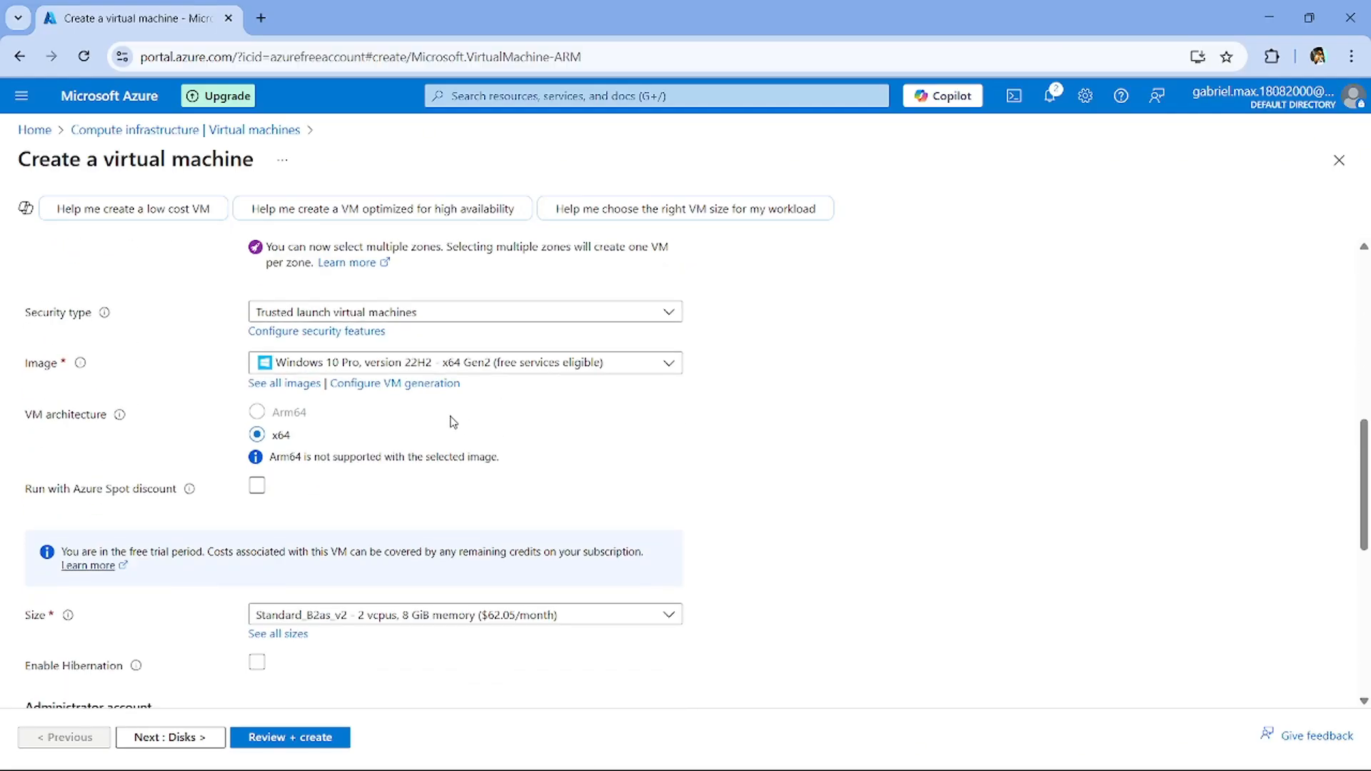
pyautogui.scroll(-1, 493, 332)
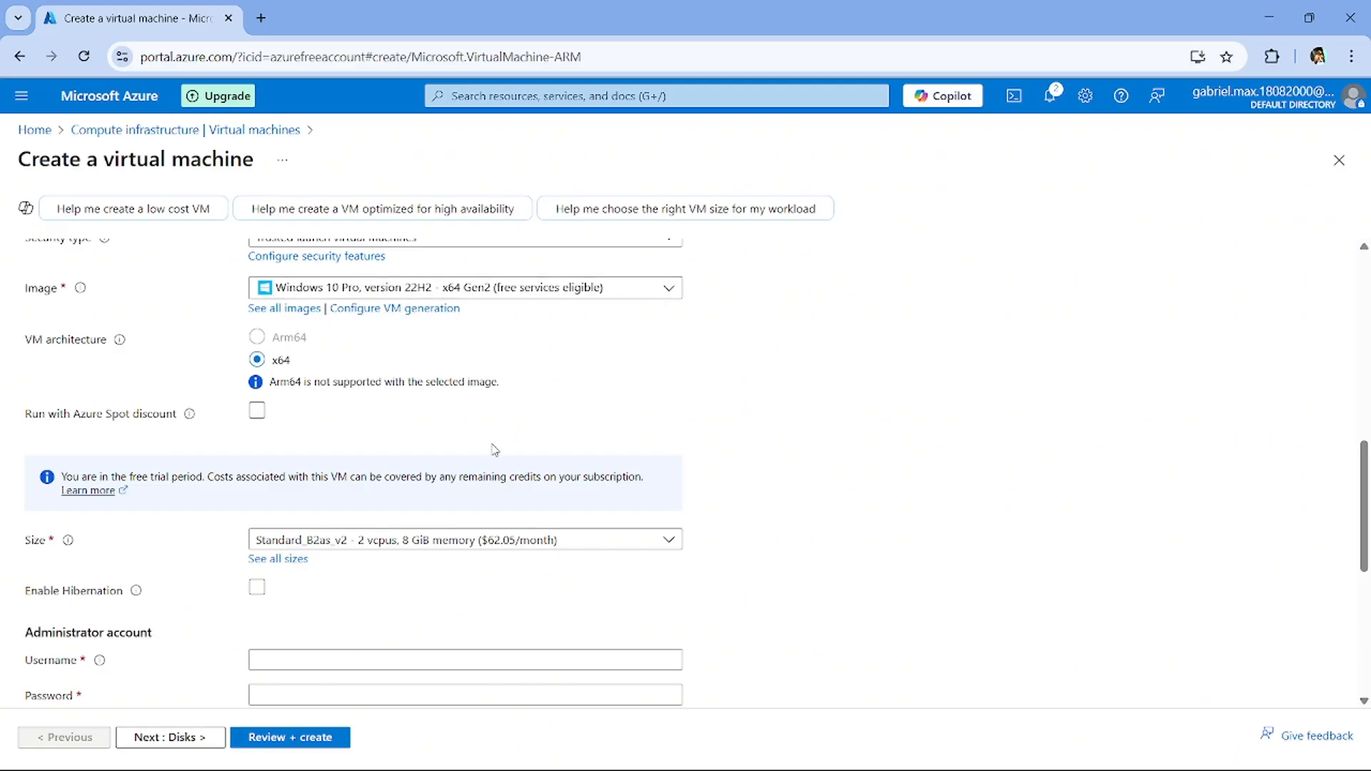
pyautogui.scroll(-2, 495, 450)
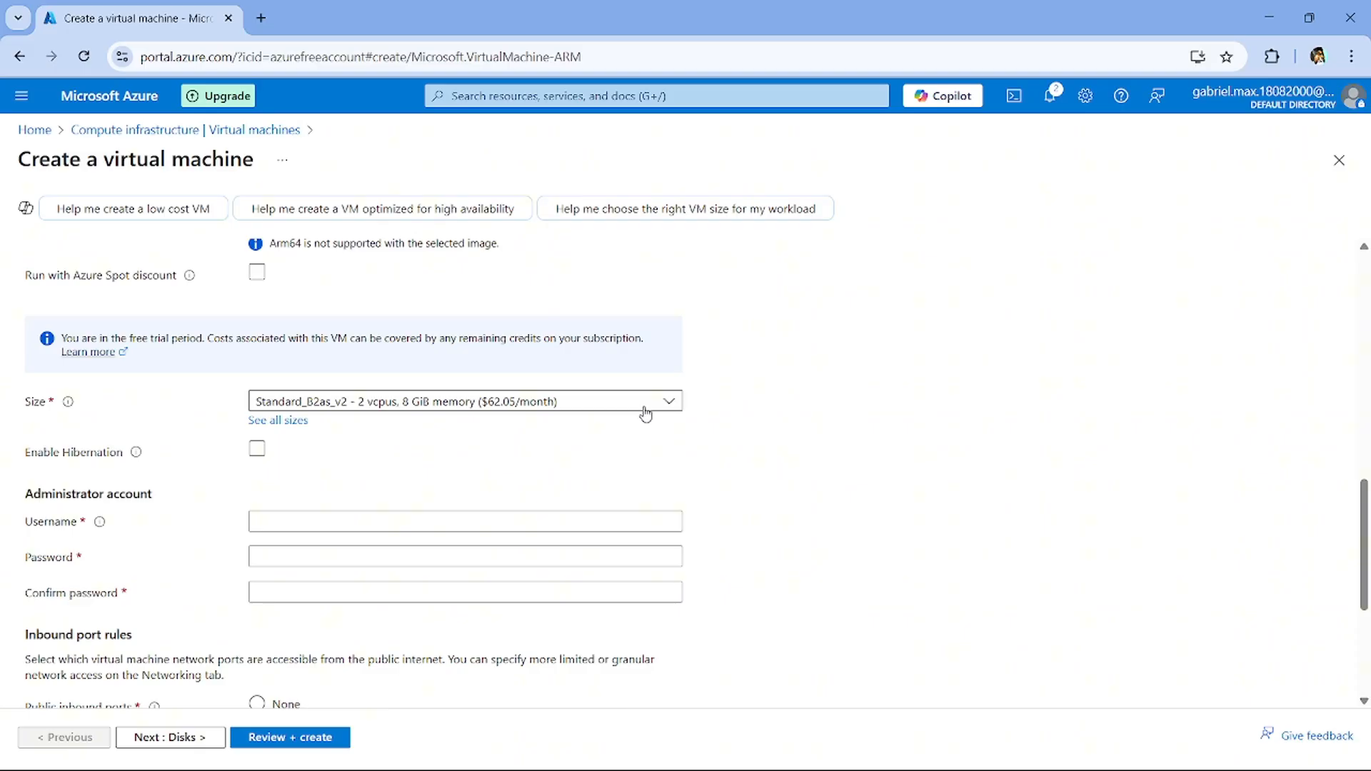
pyautogui.click(298, 528)
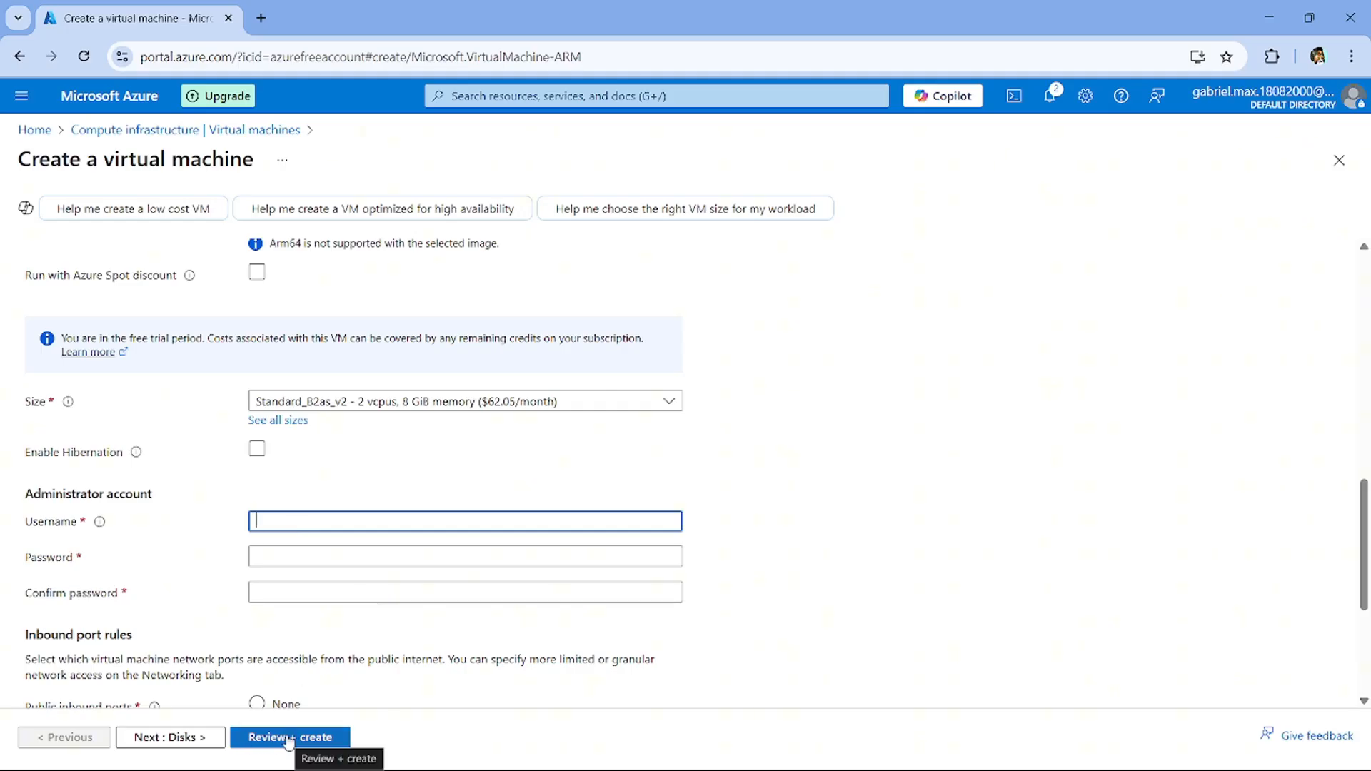
pyautogui.scroll(-3, 434, 517)
pyautogui.scroll(-1, 395, 552)
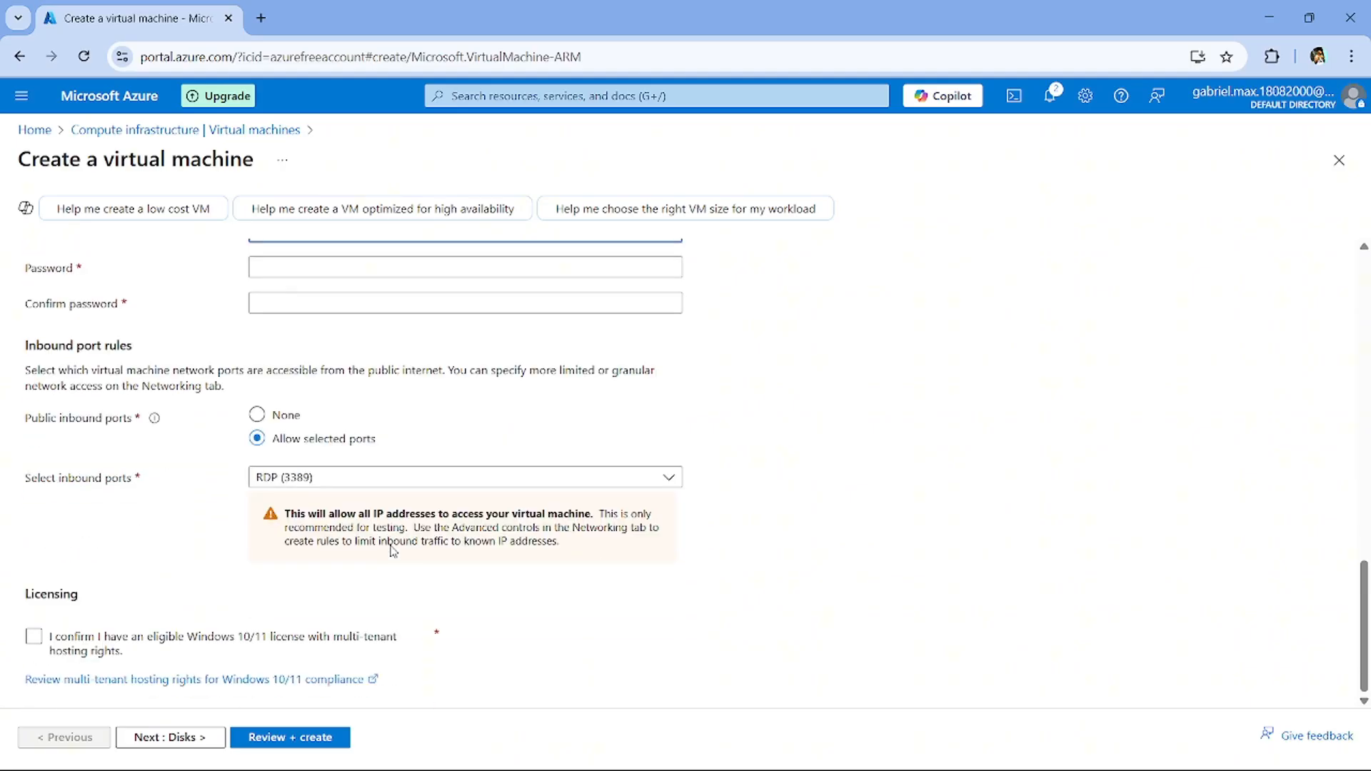
pyautogui.click(34, 637)
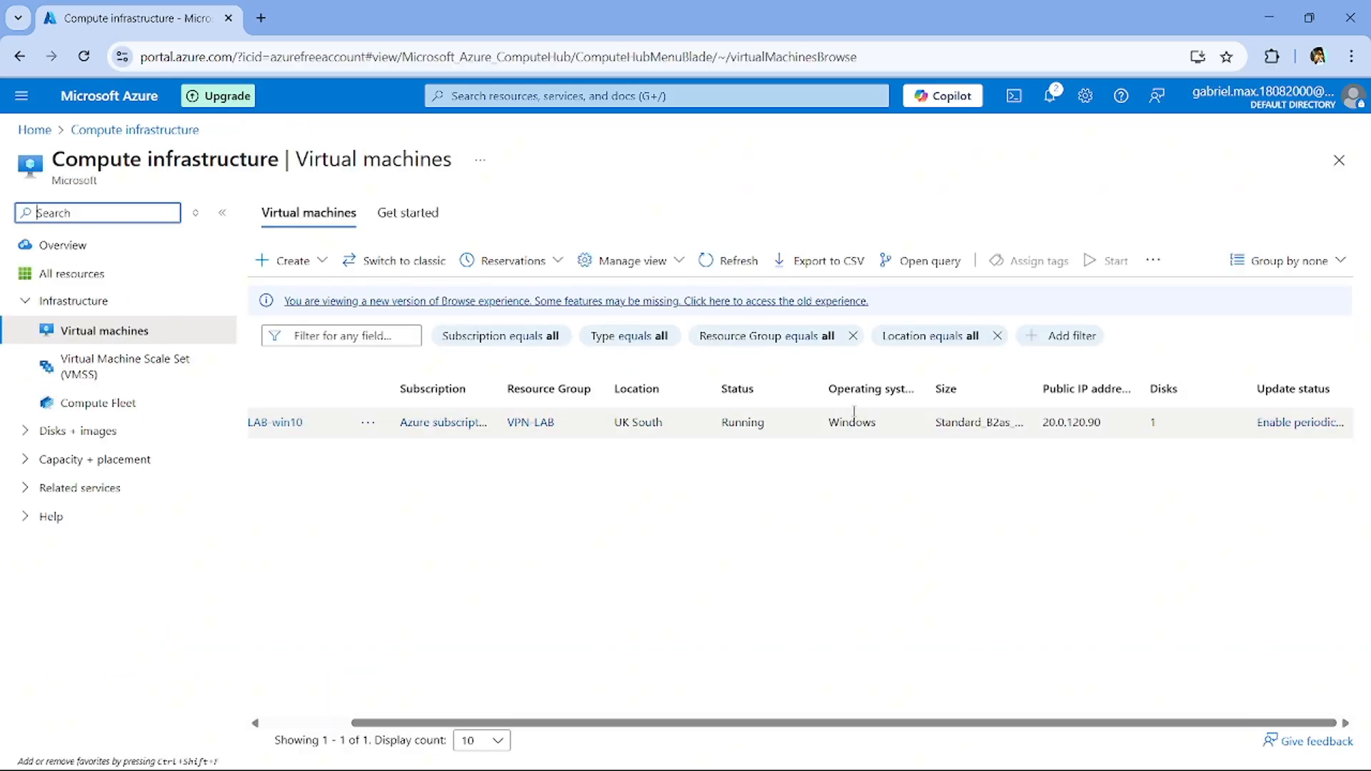
# Step: Copy the existing virtual machine's public IP address and start a Remote Desktop connection to 20.0.120.90
pyautogui.doubleClick(1067, 432)
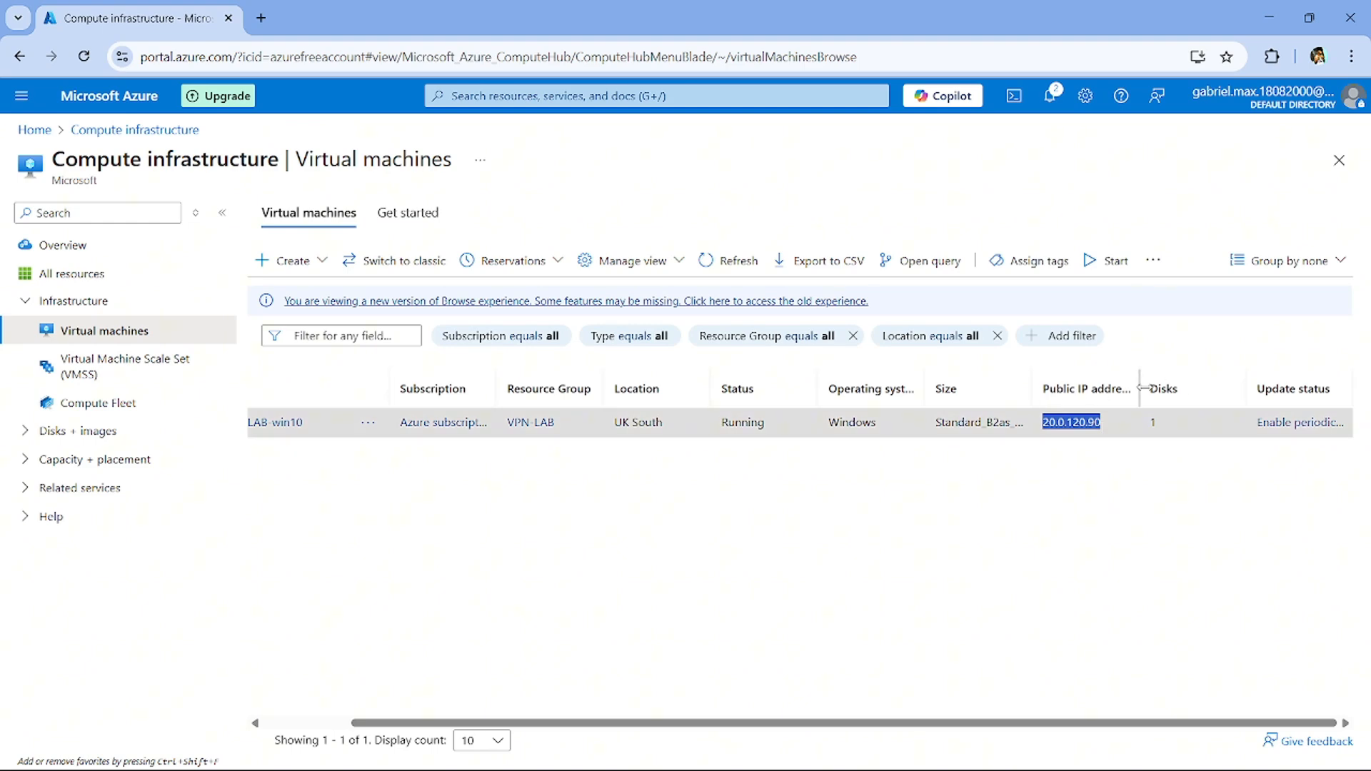
pyautogui.press('super')
pyautogui.write('msc')
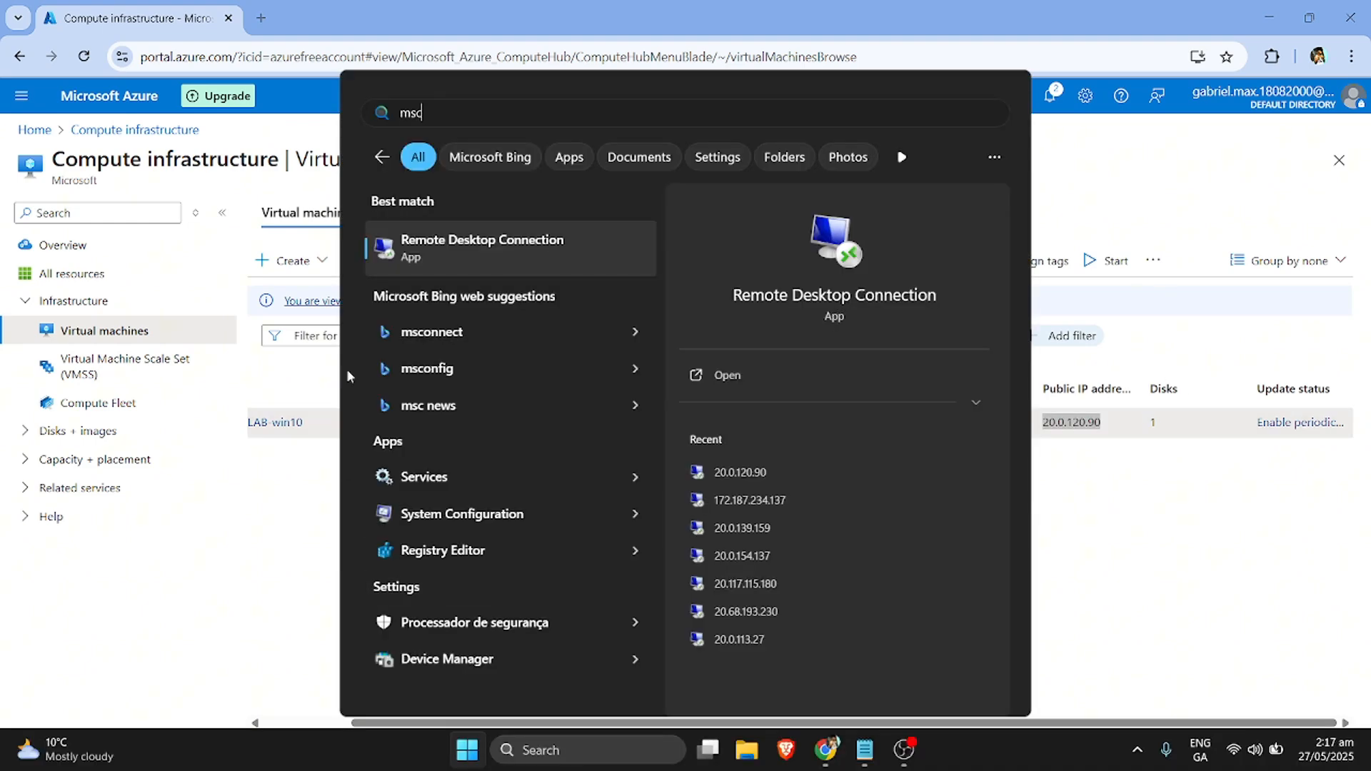
pyautogui.click(454, 252)
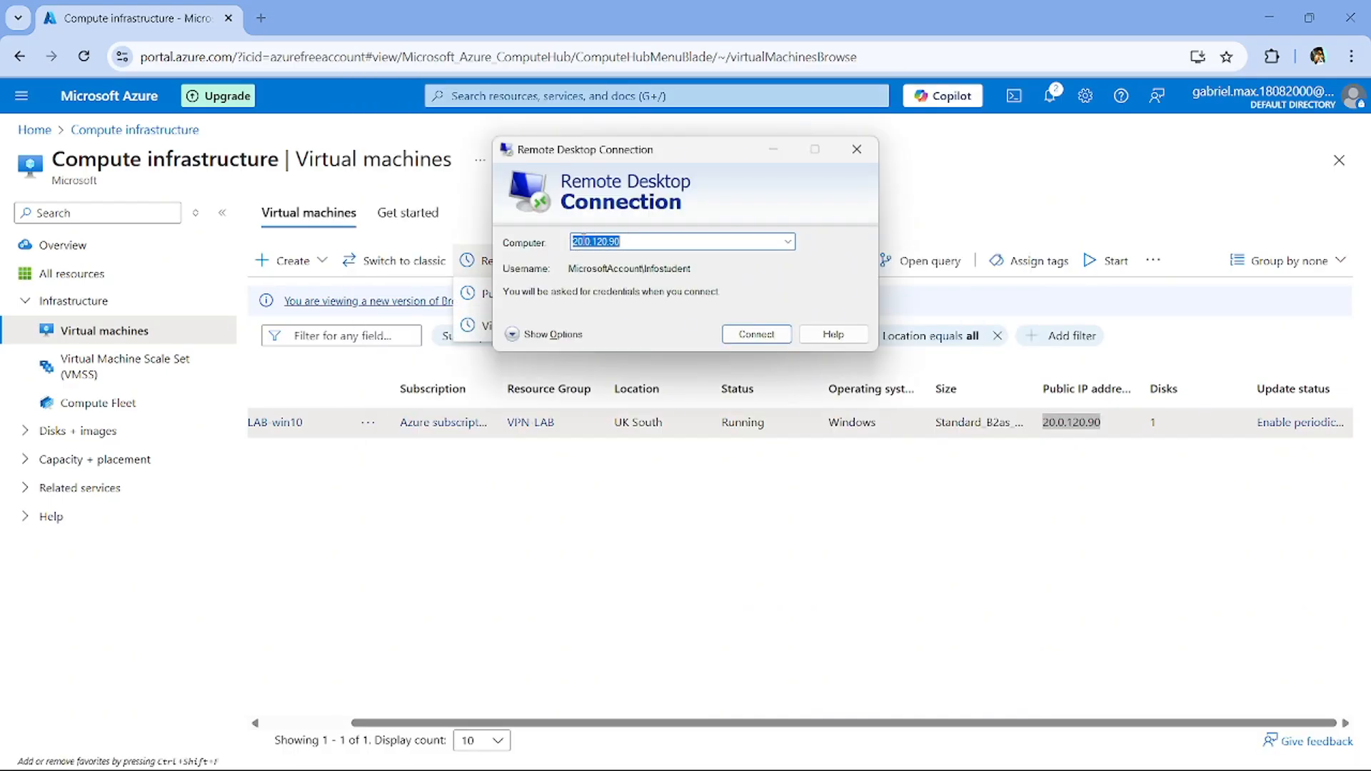
pyautogui.click(631, 249)
pyautogui.click(757, 335)
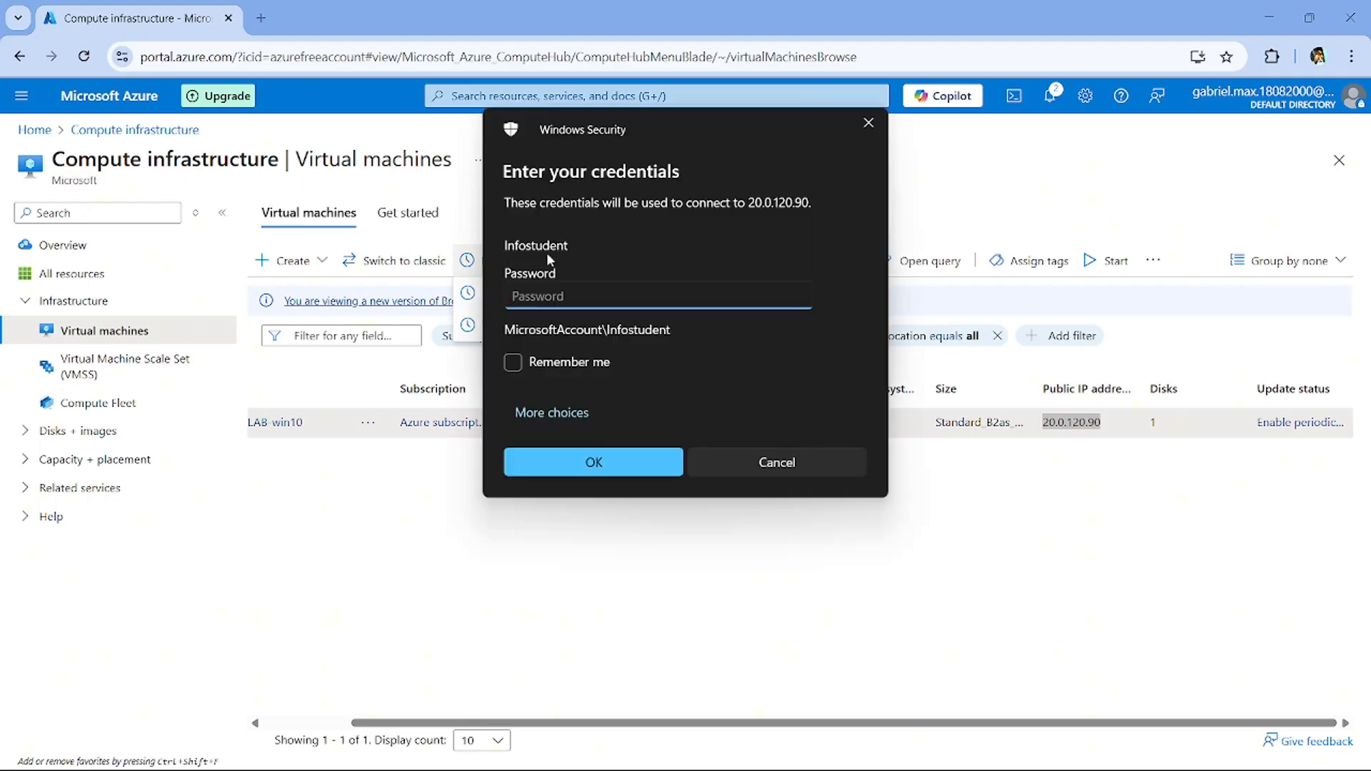
# Step: Choose to use a different account for the remote connection and enter the username Infostudent
pyautogui.click(553, 414)
pyautogui.click(622, 514)
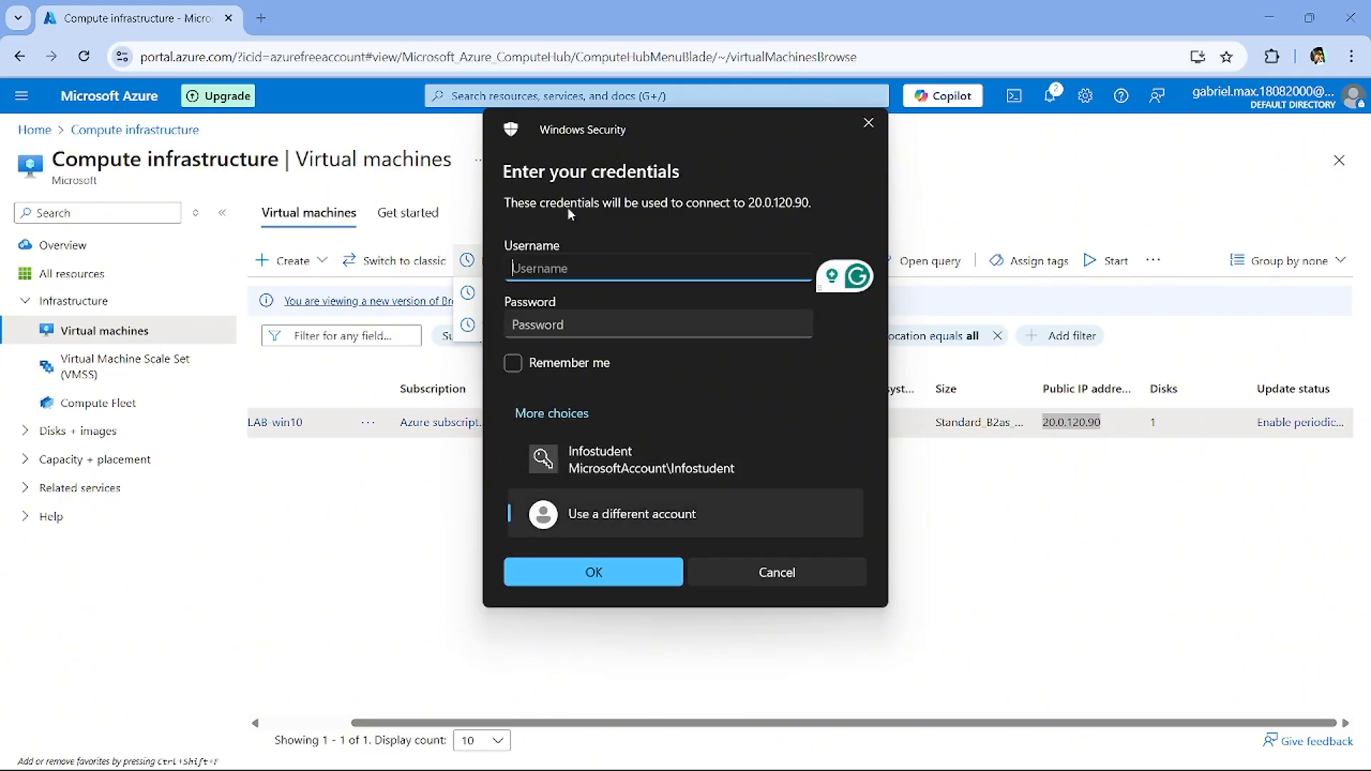
pyautogui.write('Infostudent')
# Step: Copy the account password from the Notepad credentials note into the password field, submit it and connect despite the certificate errors
pyautogui.click(585, 330)
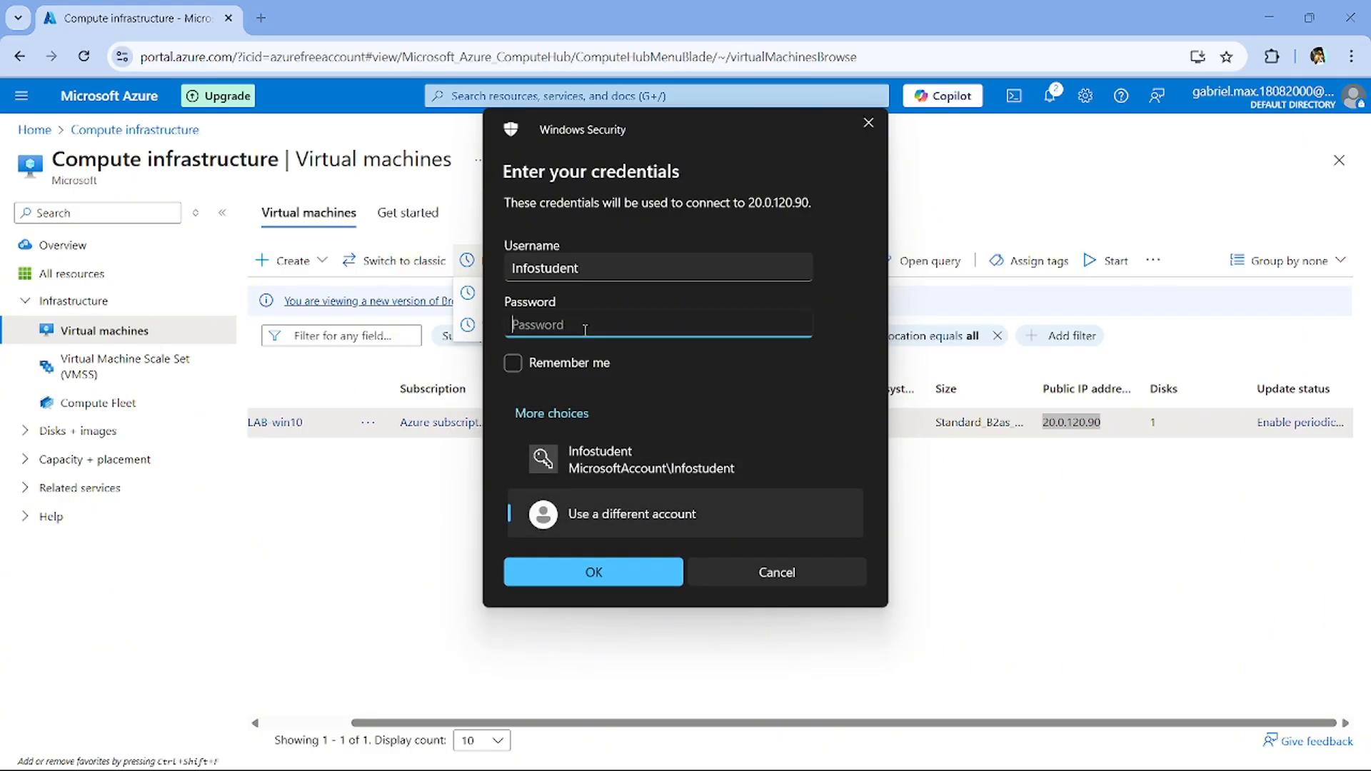
pyautogui.hotkey('alt', 'Tab')
pyautogui.press('Tab')
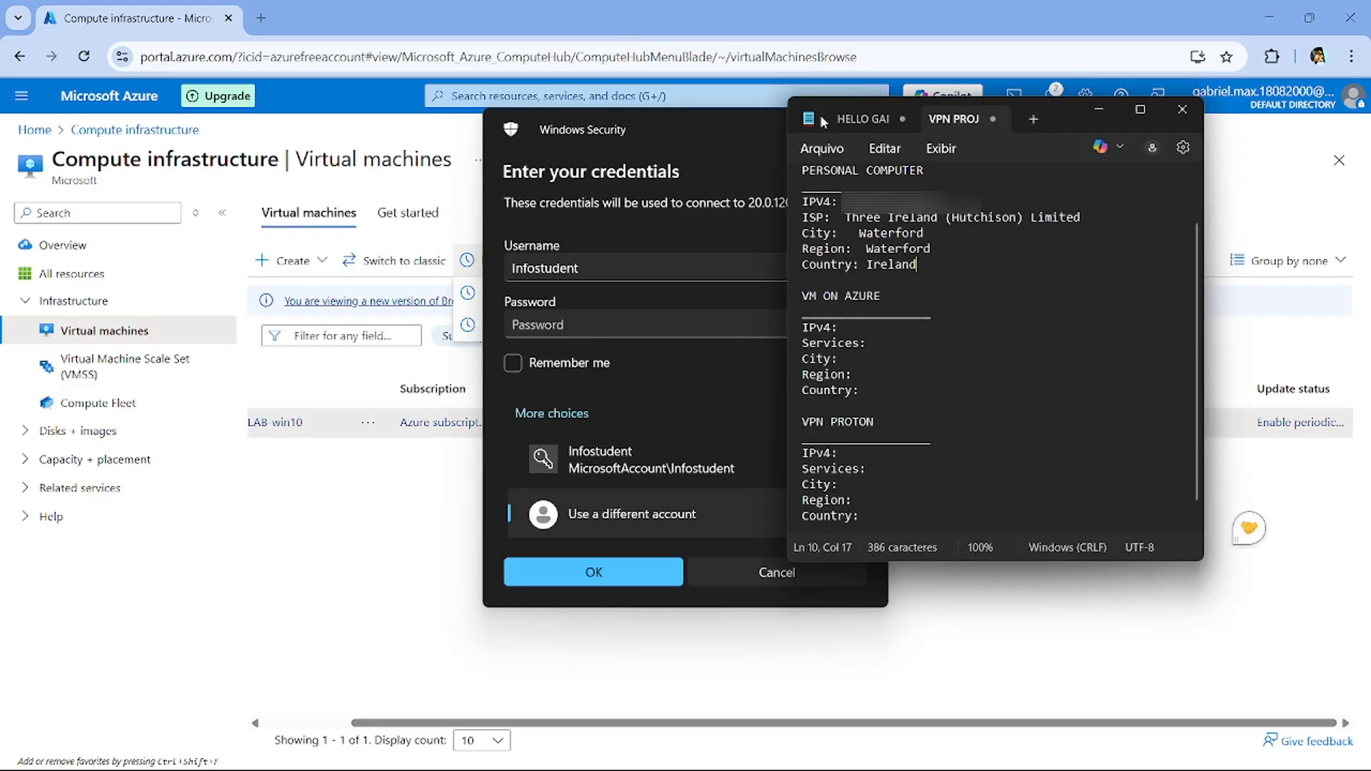
pyautogui.click(860, 118)
pyautogui.doubleClick(902, 232)
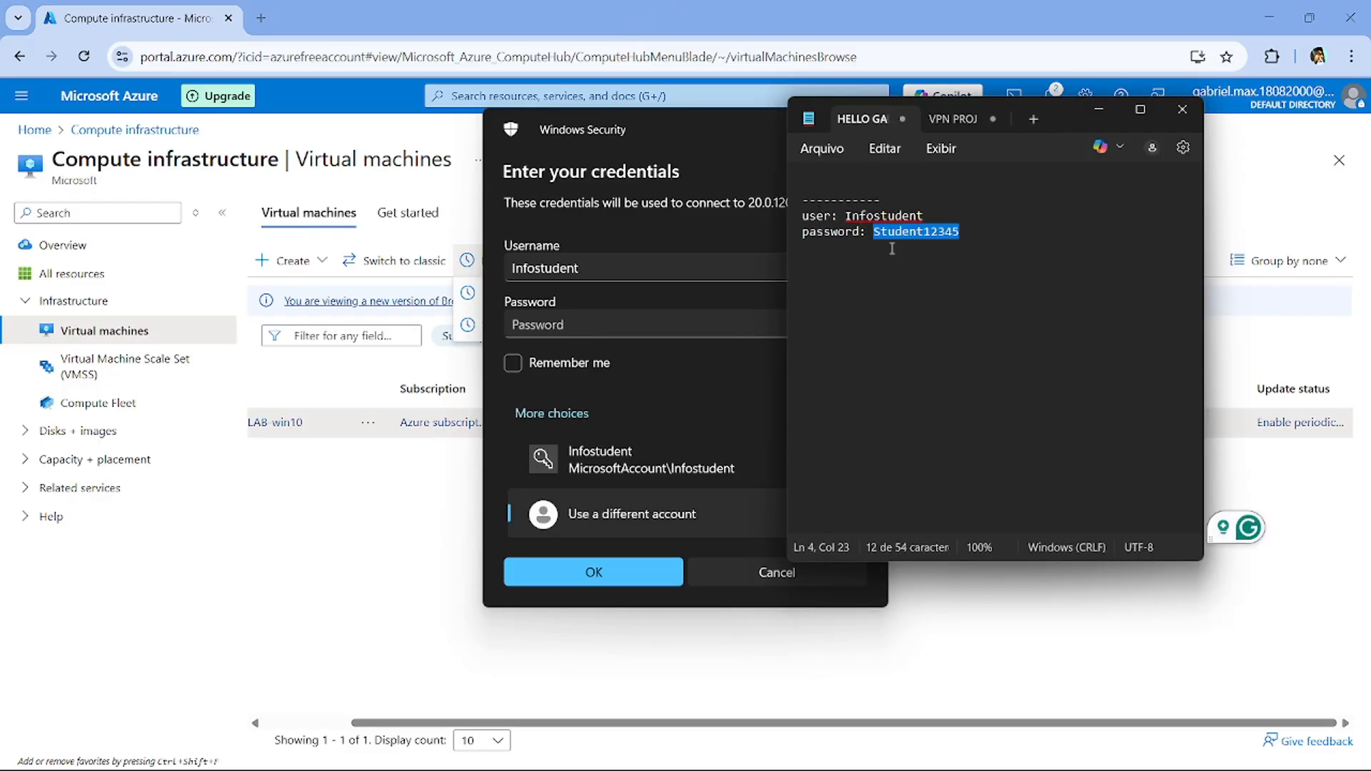
pyautogui.click(549, 330)
pyautogui.hotkey('ctrl', 'v')
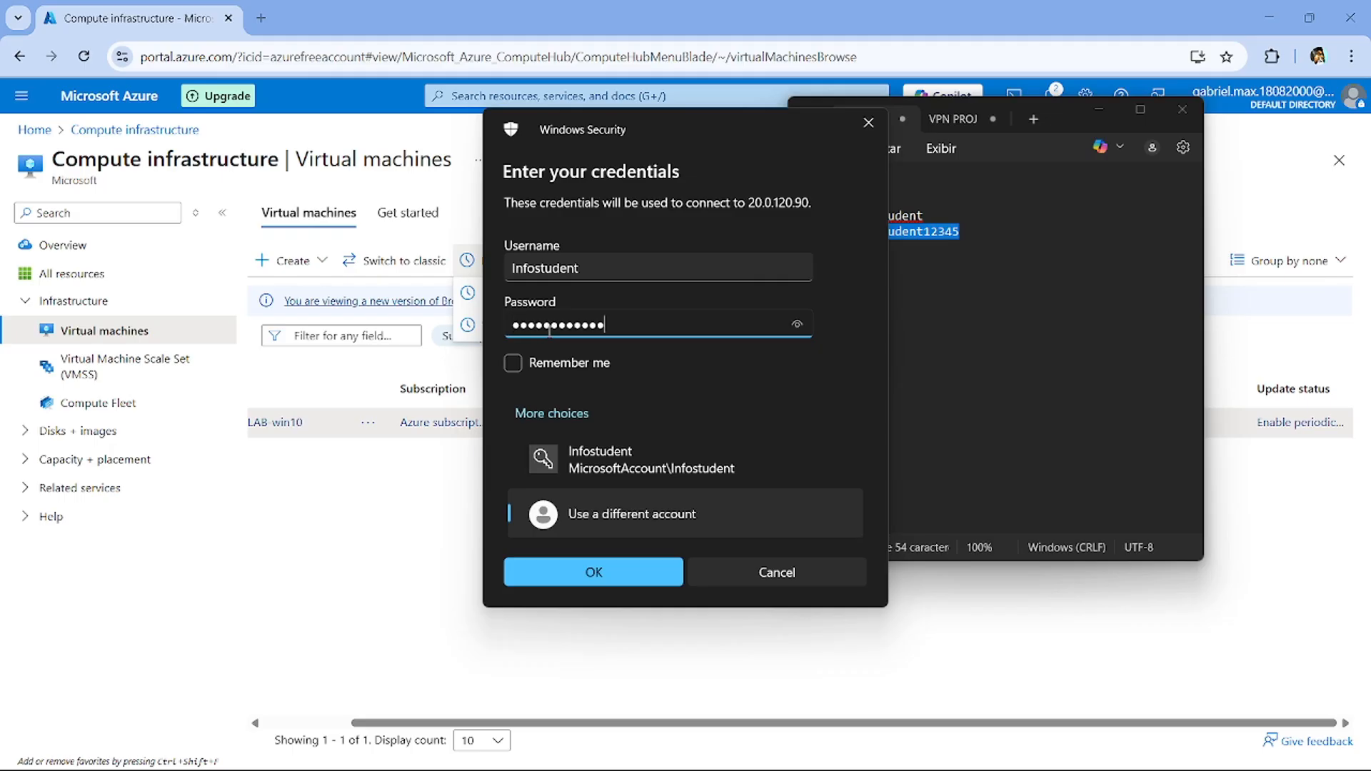
pyautogui.click(635, 578)
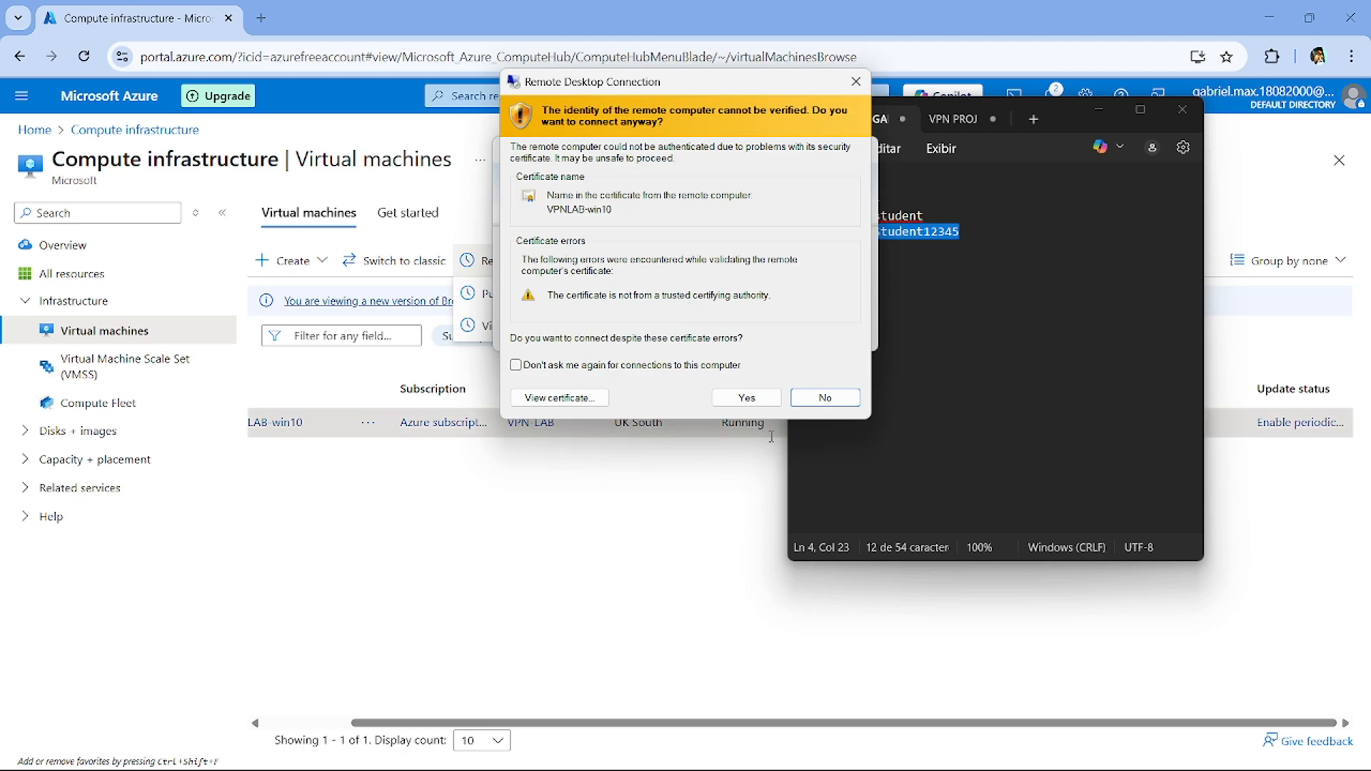
pyautogui.press('Left')
pyautogui.press('Return')
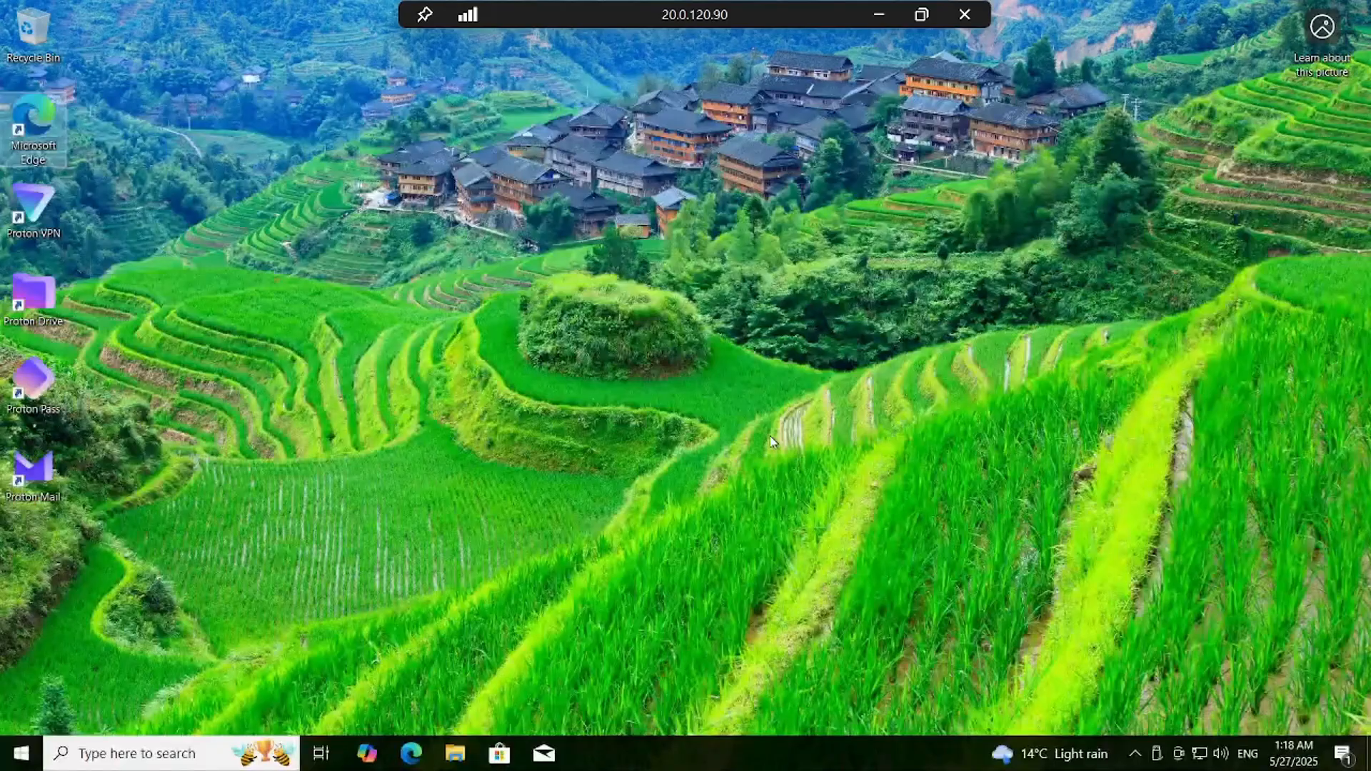
# Step: Launch Microsoft Edge on the remote virtual machine and accept the privacy notice
pyautogui.click(1273, 608)
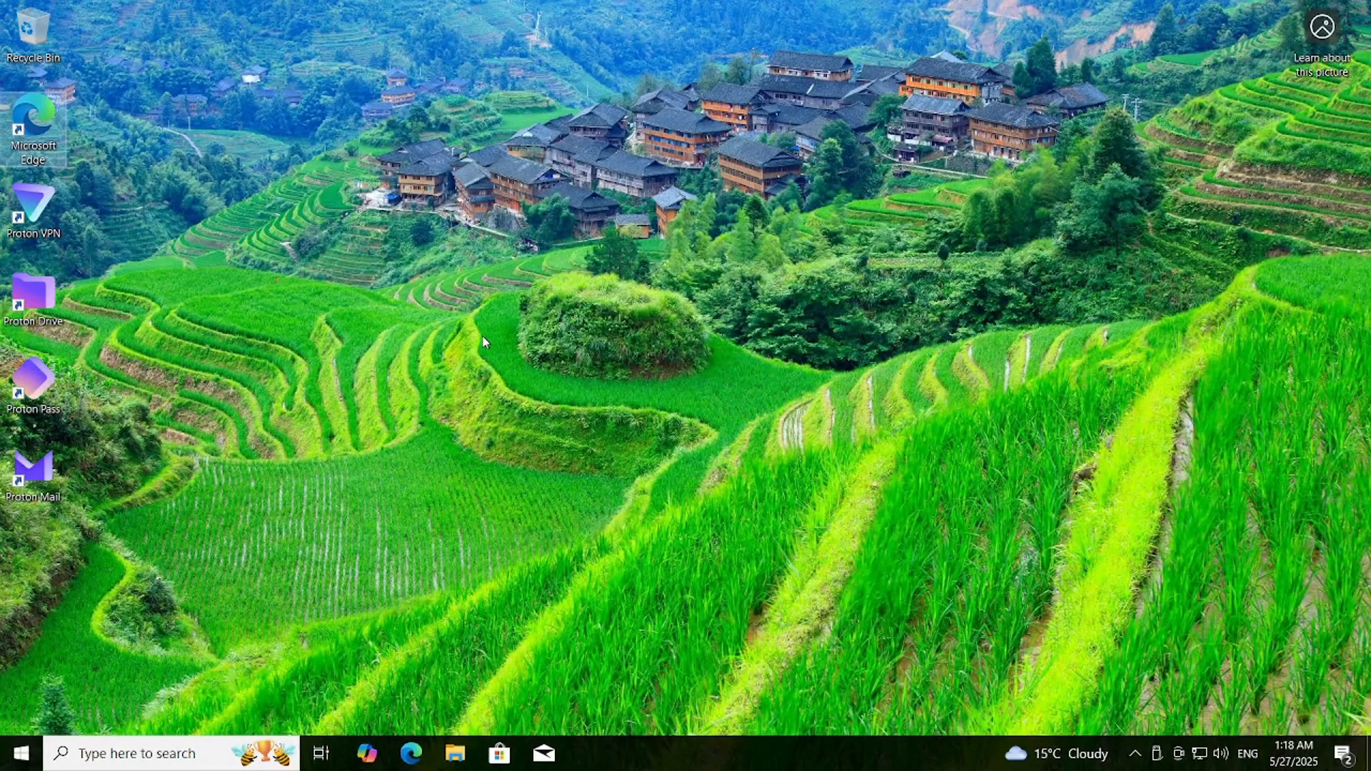
pyautogui.doubleClick(30, 125)
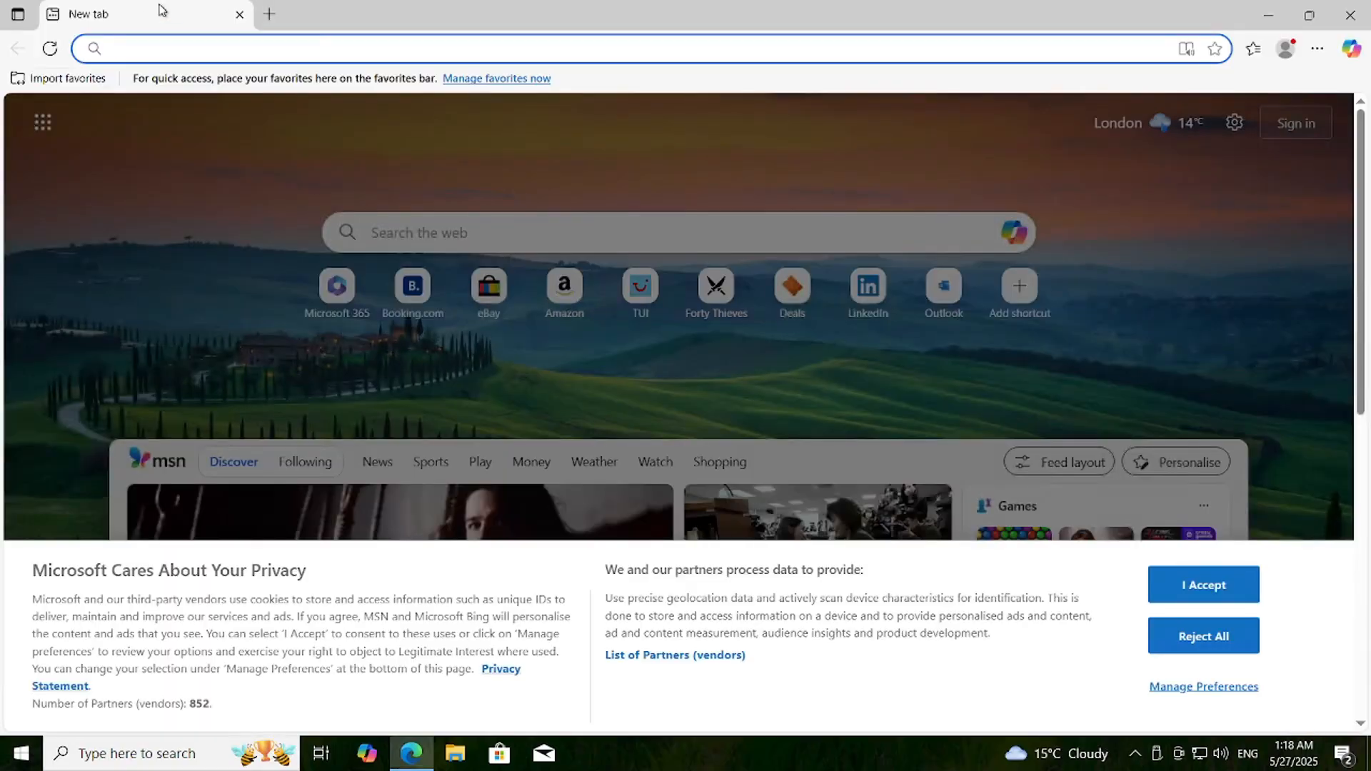
pyautogui.click(1180, 590)
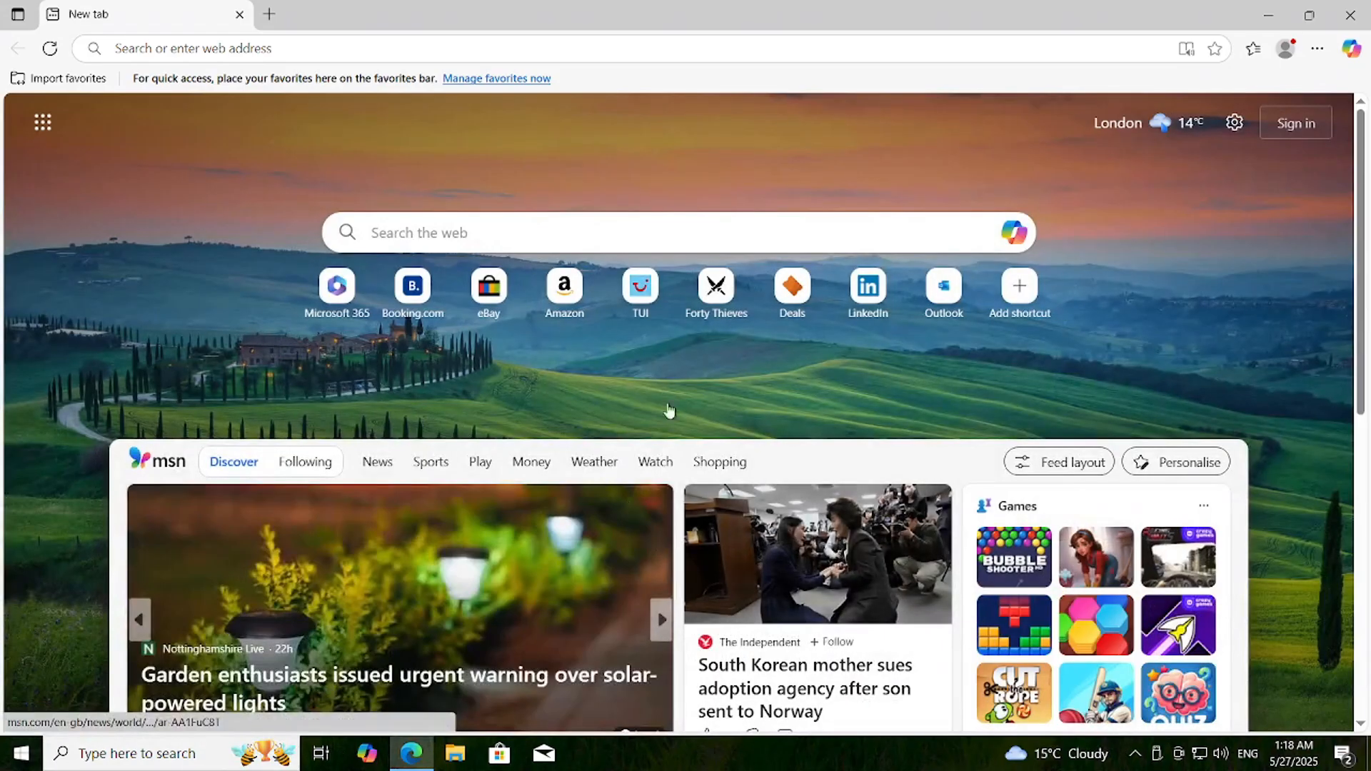
# Step: Switch to the VPN PROJECT note in Notepad and copy the address whatismyipaddress.com
pyautogui.hotkey('alt', 'Tab')
pyautogui.hotkey('alt', 'Tab')
pyautogui.hotkey('alt', 'Tab')
pyautogui.hotkey('alt', 'Tab')
pyautogui.hotkey('alt', 'Tab')
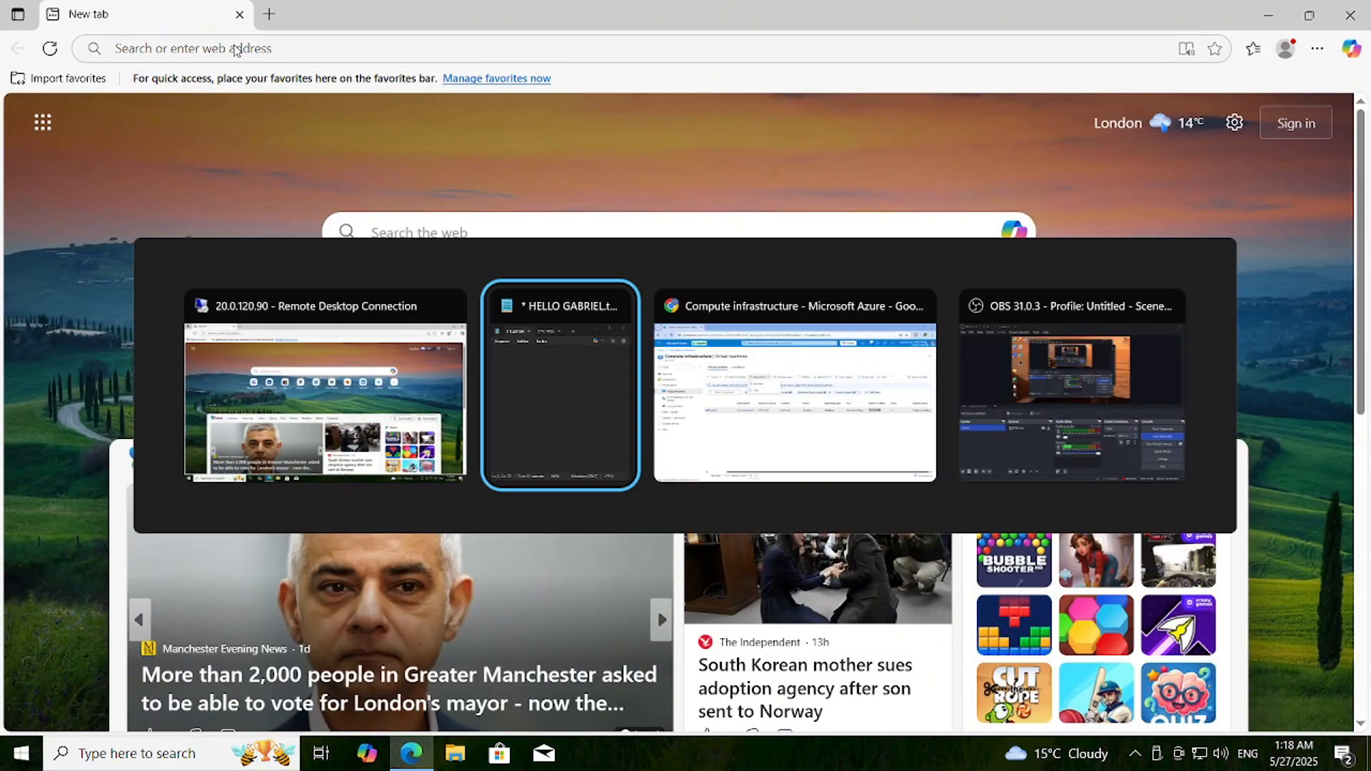
pyautogui.hotkey('alt', 'Tab')
pyautogui.hotkey('alt', 'Tab')
pyautogui.hotkey('alt', 'Tab')
pyautogui.hotkey('alt', 'Tab')
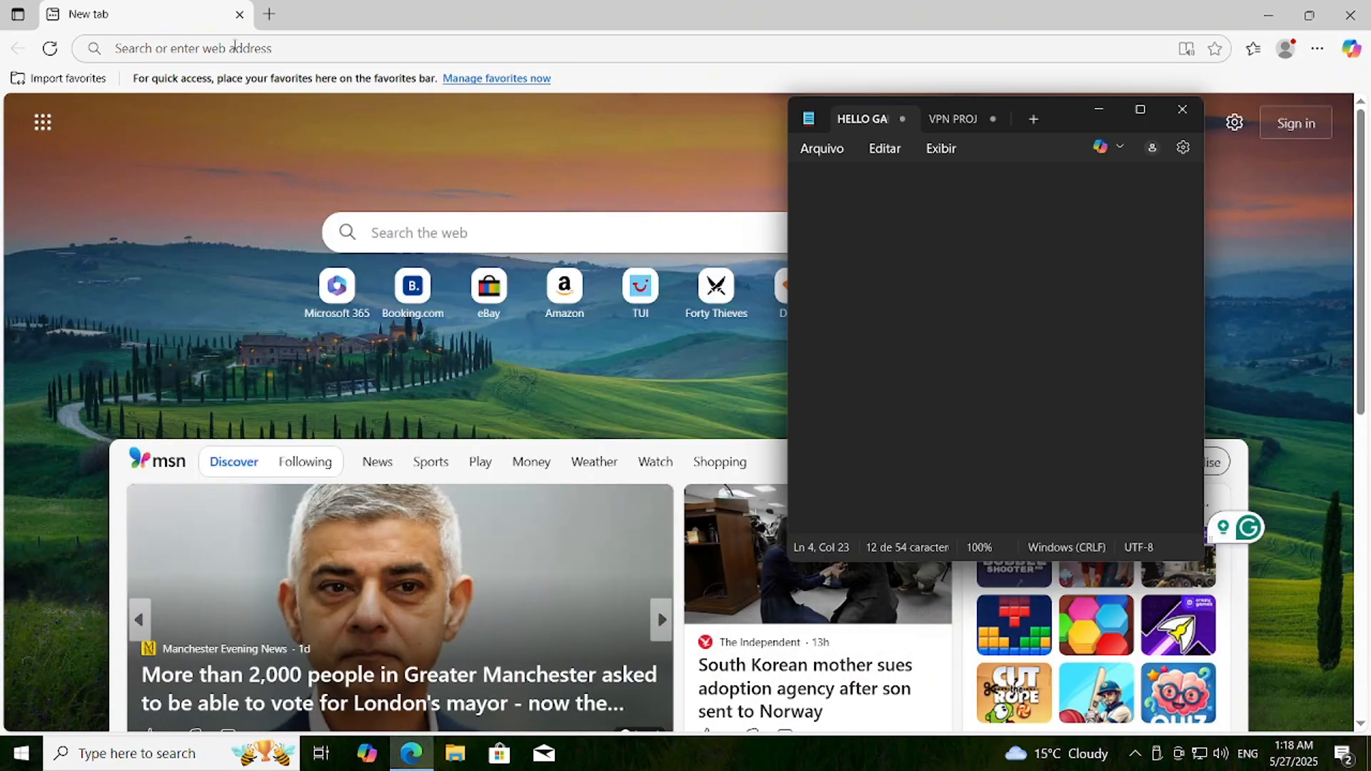
pyautogui.hotkey('ctrl', 'Tab')
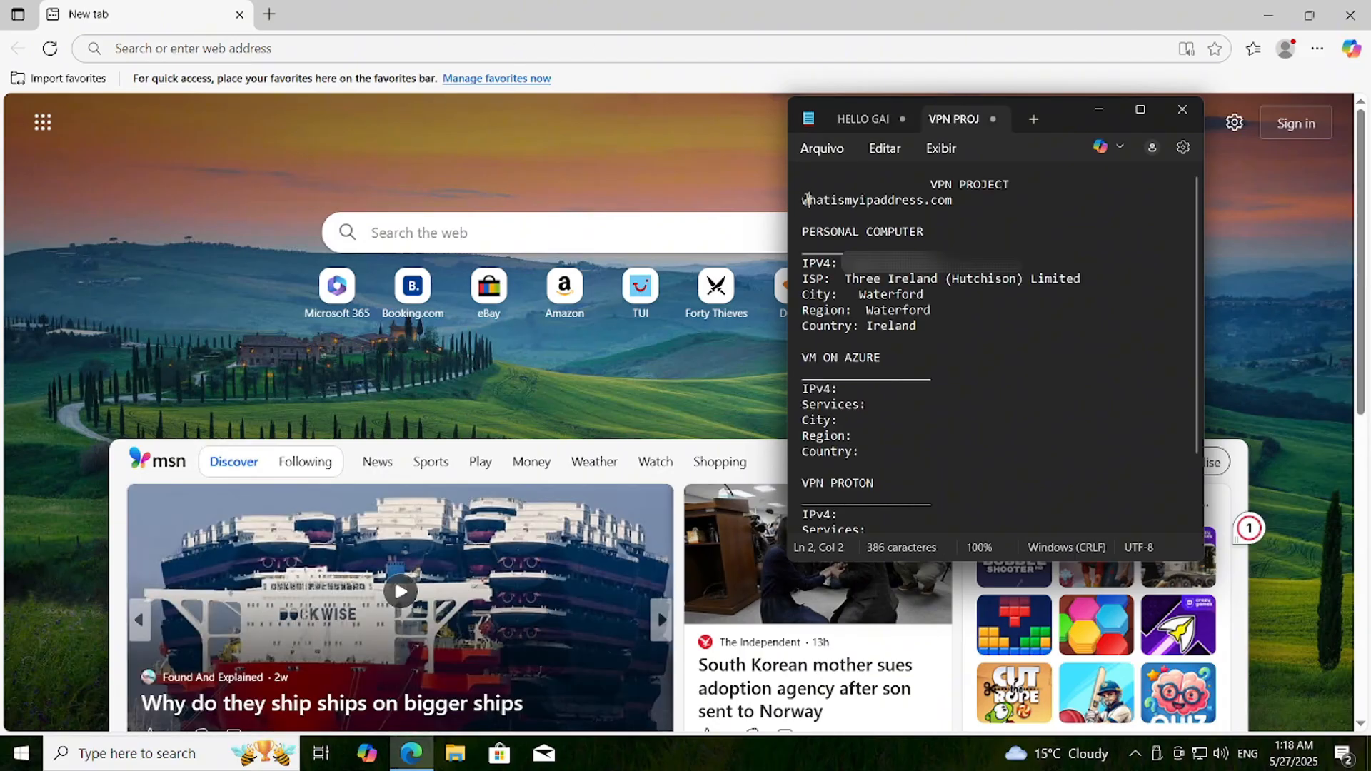
pyautogui.click(796, 205)
pyautogui.click(867, 207)
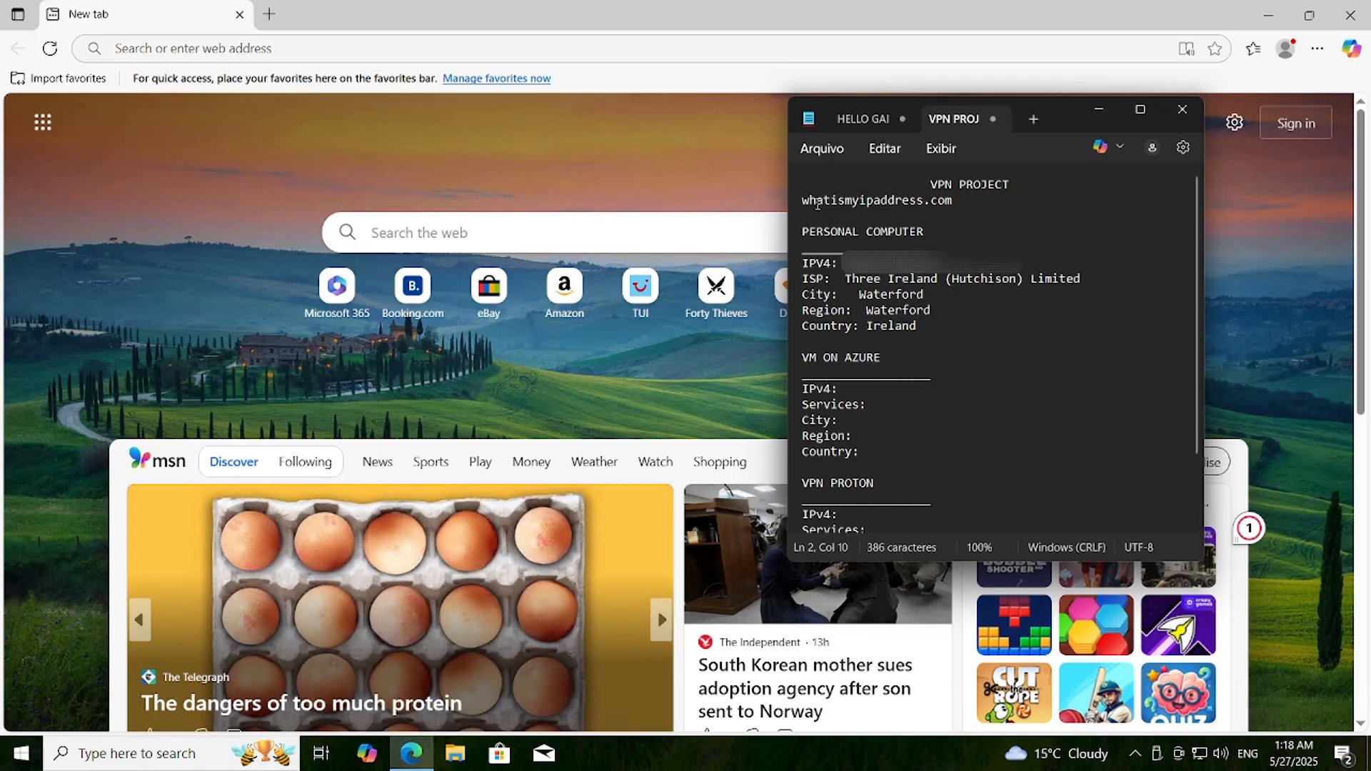
pyautogui.tripleClick(807, 201)
pyautogui.hotkey('ctrl', 'c')
# Step: Open whatismyipaddress.com in Edge on the virtual machine
pyautogui.click(234, 47)
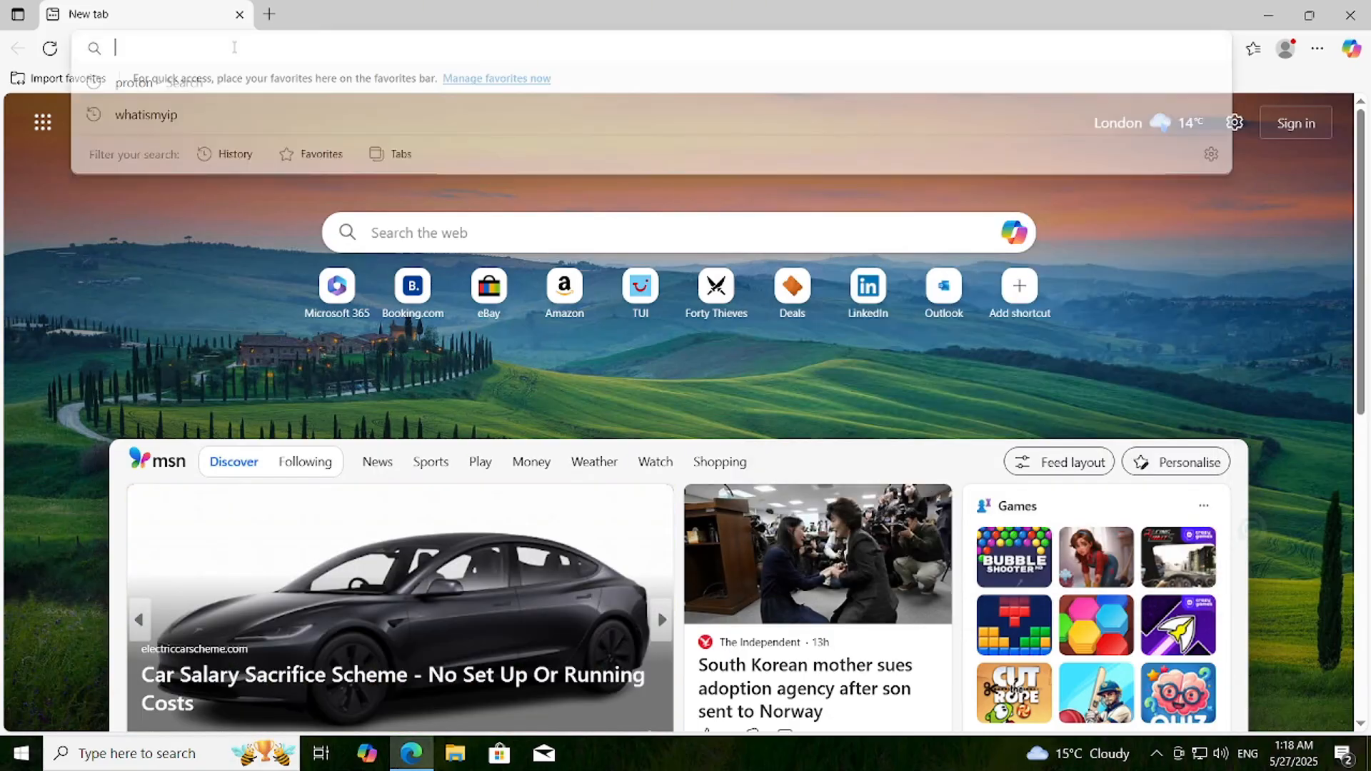
pyautogui.hotkey('ctrl', 'v')
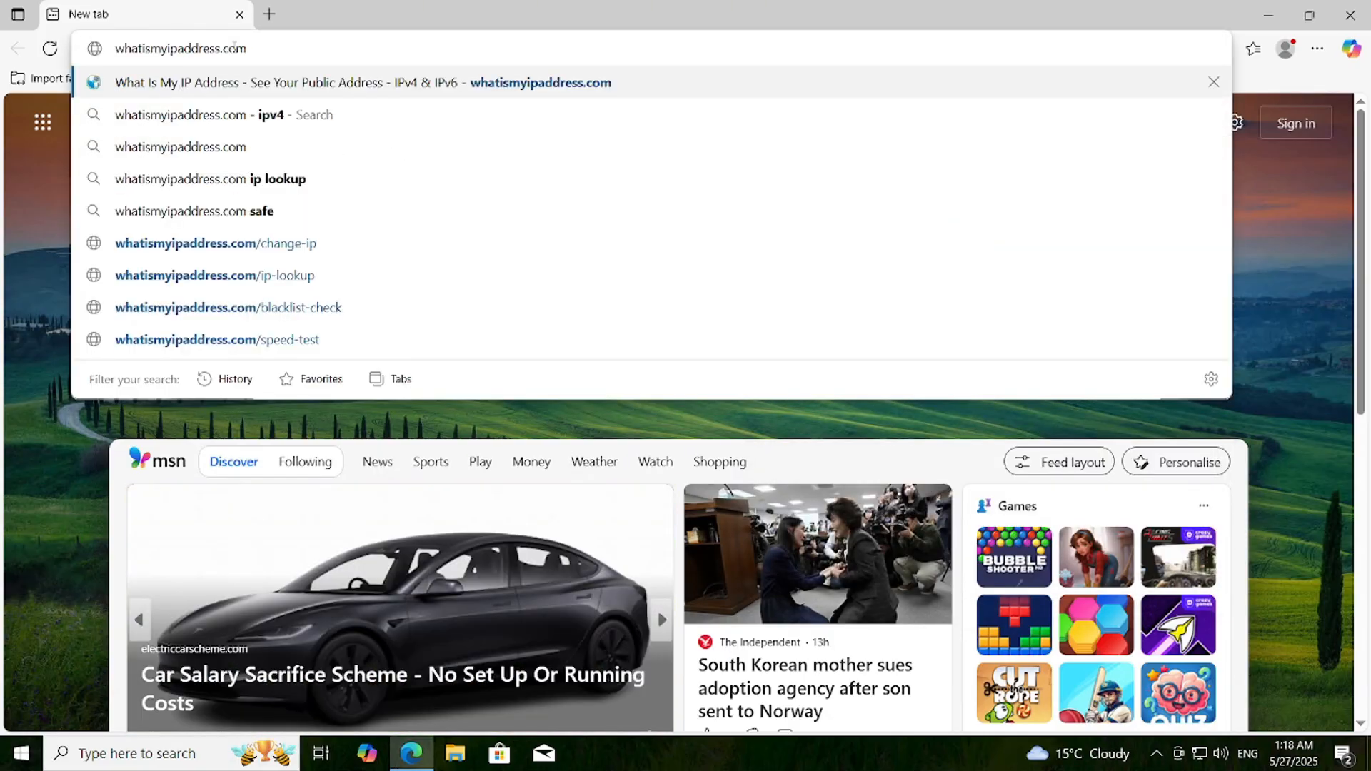
pyautogui.press('Return')
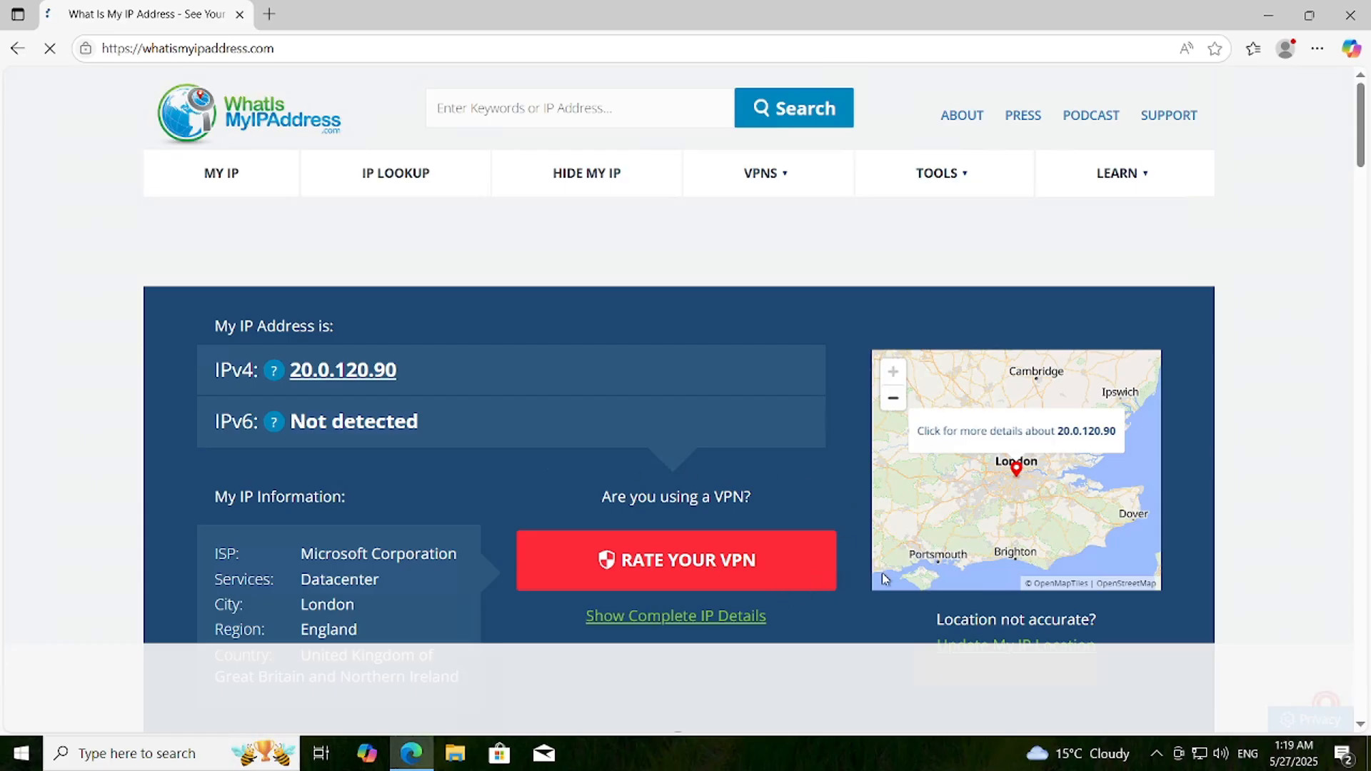
# Step: Copy the IPv4 address 20.0.120.90 from the page into the VM ON AZURE section of the Notepad note
pyautogui.moveTo(397, 277); pyautogui.dragTo(291, 276)
pyautogui.hotkey('alt', 'Tab')
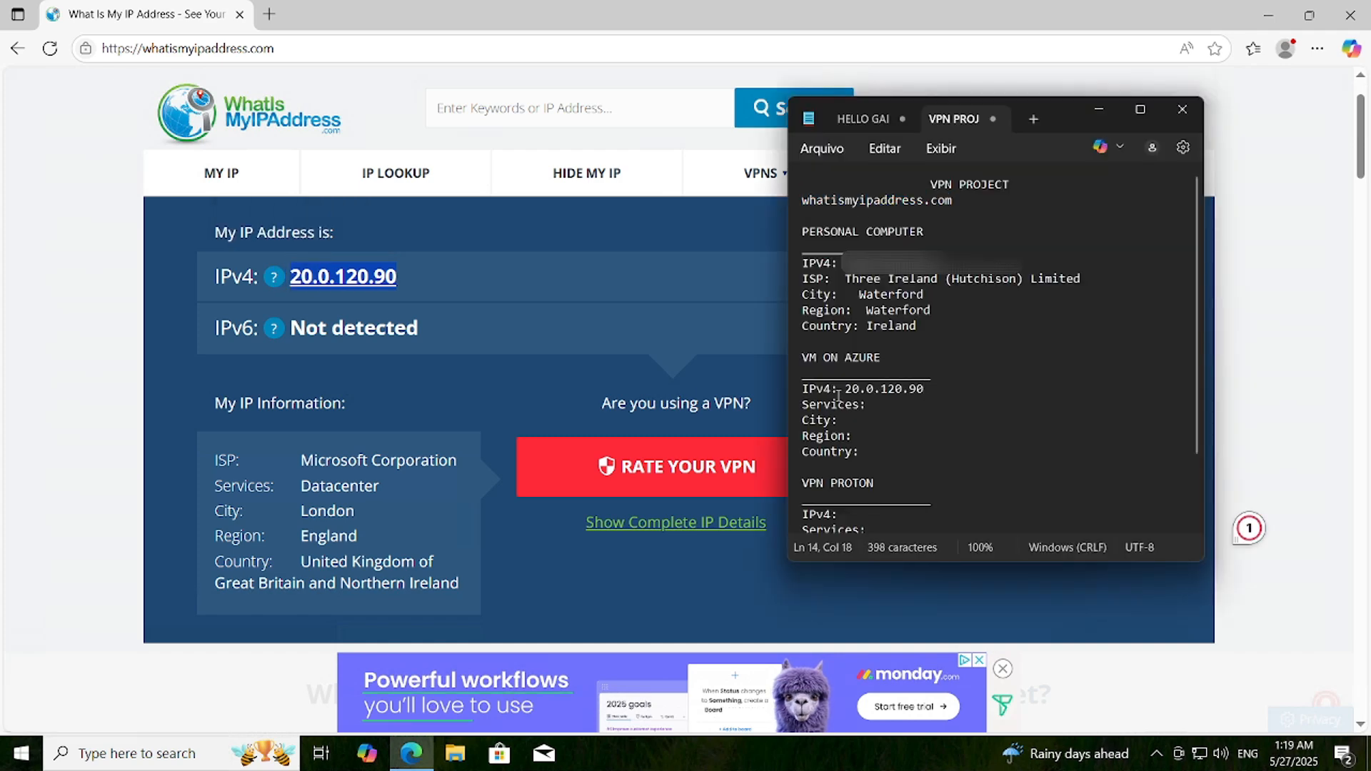
# Step: Copy the ISP name Microsoft Corporation from the page onto the Services line under VM ON AZURE in Notepad
pyautogui.moveTo(299, 462); pyautogui.dragTo(458, 462)
pyautogui.hotkey('ctrl', 'c')
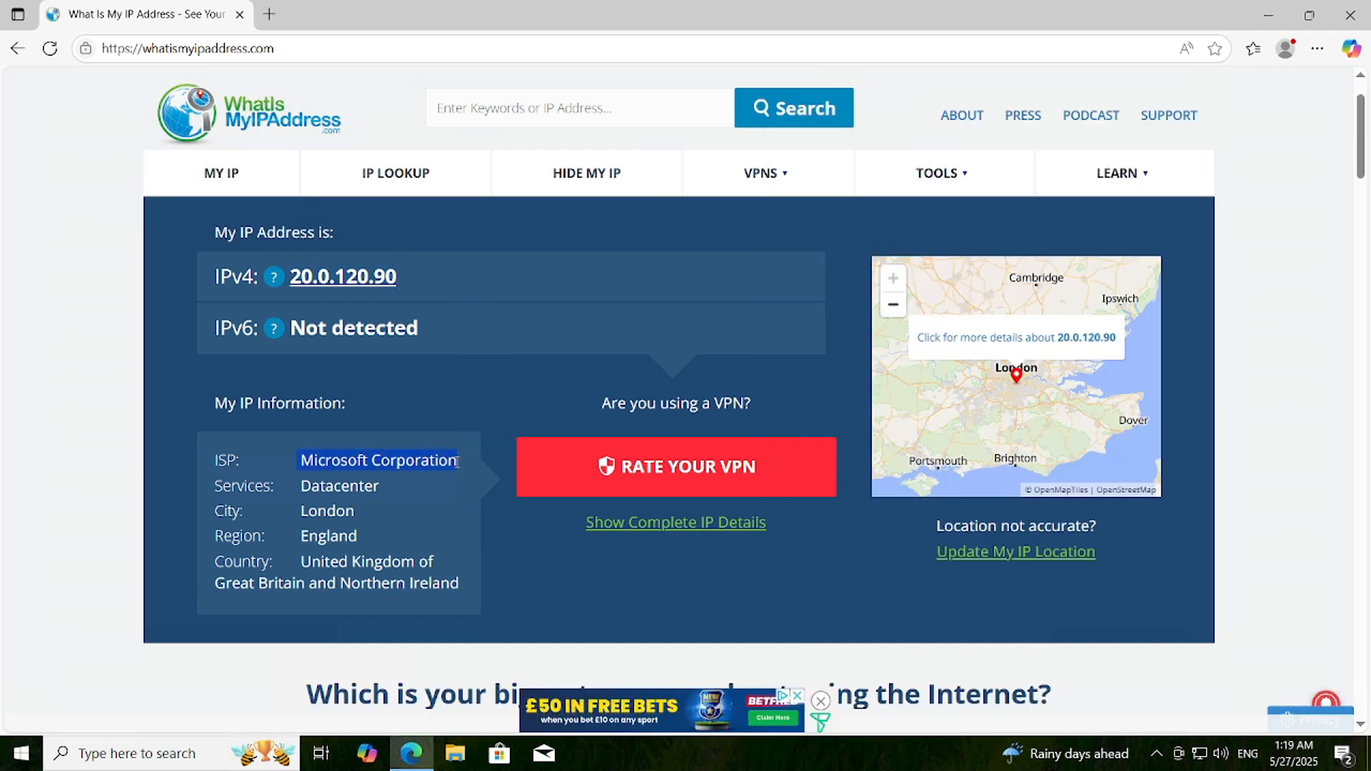
pyautogui.hotkey('alt', 'Tab')
pyautogui.hotkey('alt', 'Tab')
pyautogui.hotkey('alt', 'shift', 'Tab')
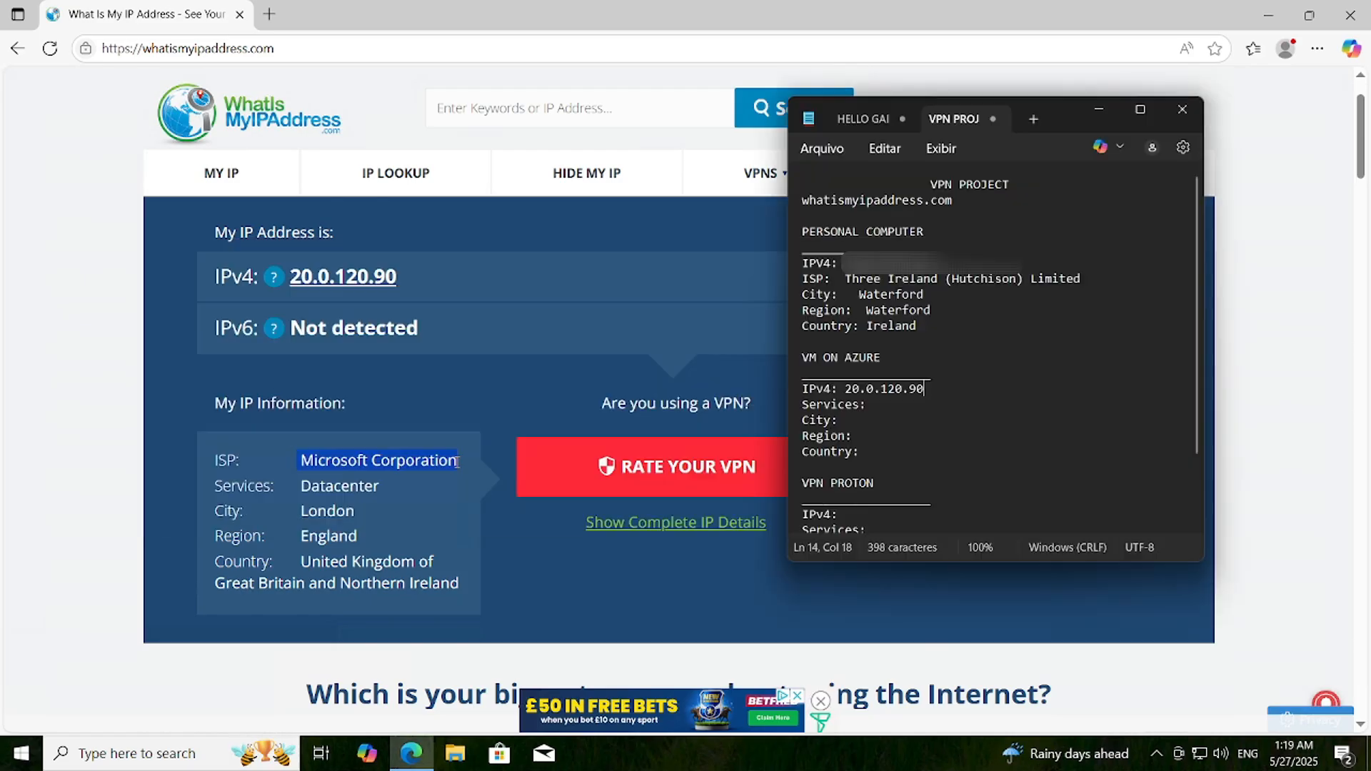
pyautogui.click(883, 407)
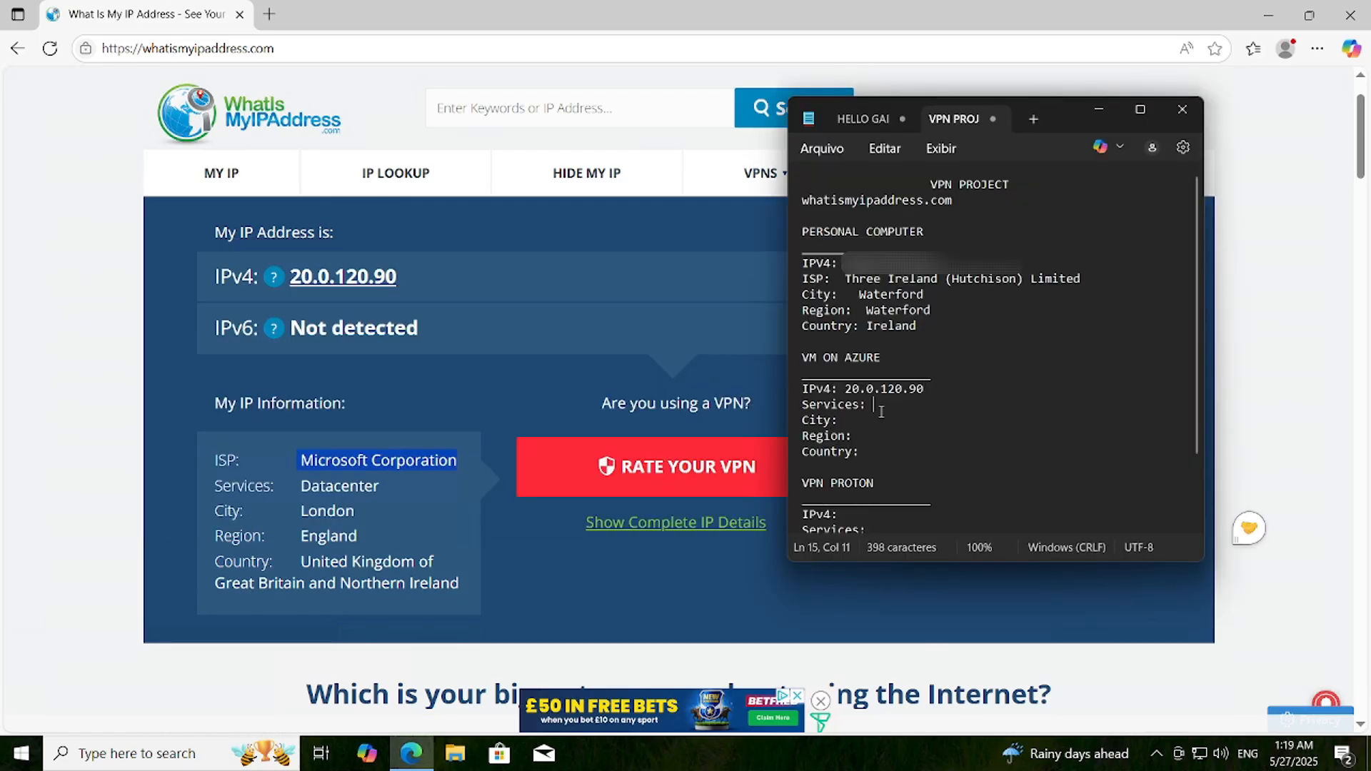
pyautogui.hotkey('ctrl', 'v')
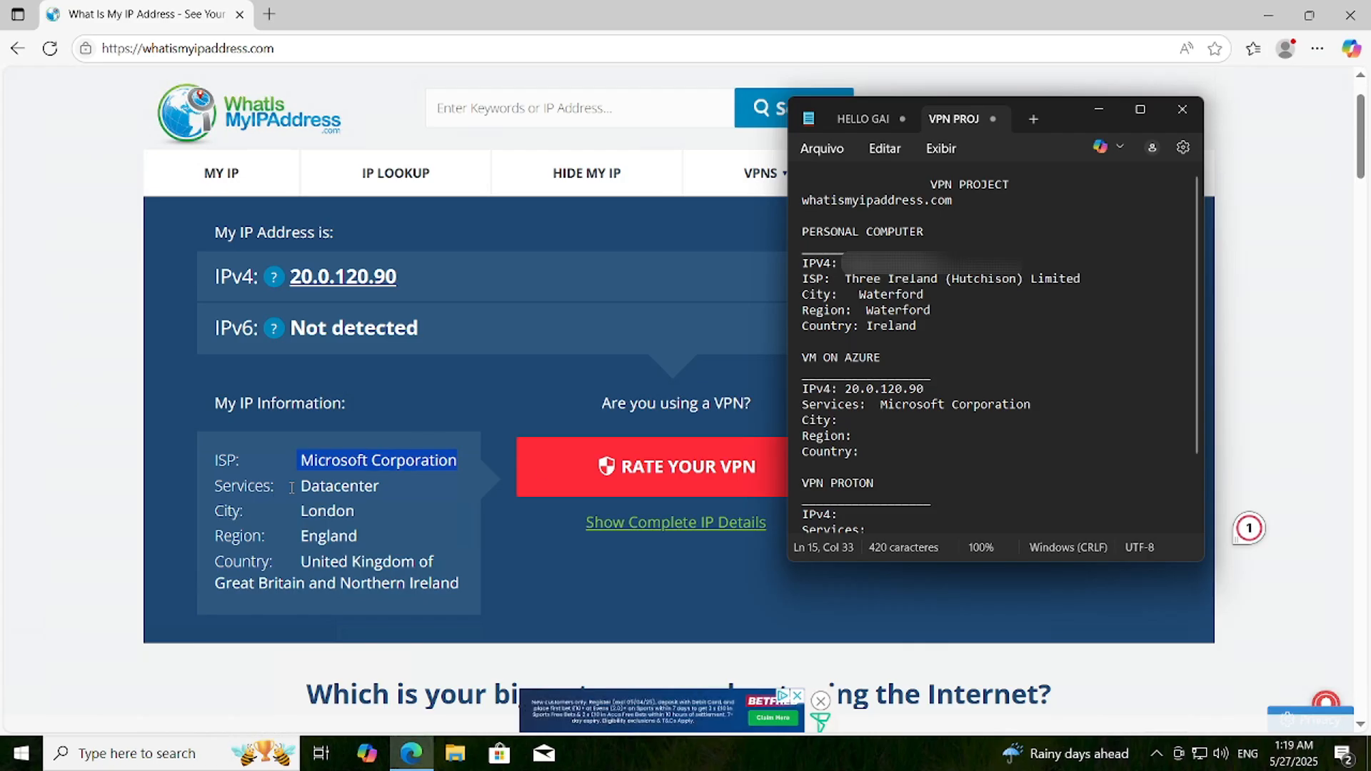
# Step: Copy the Services value Datacenter from the page into a new ISP line below the IPv4 line under VM ON AZURE in Notepad
pyautogui.click(371, 486)
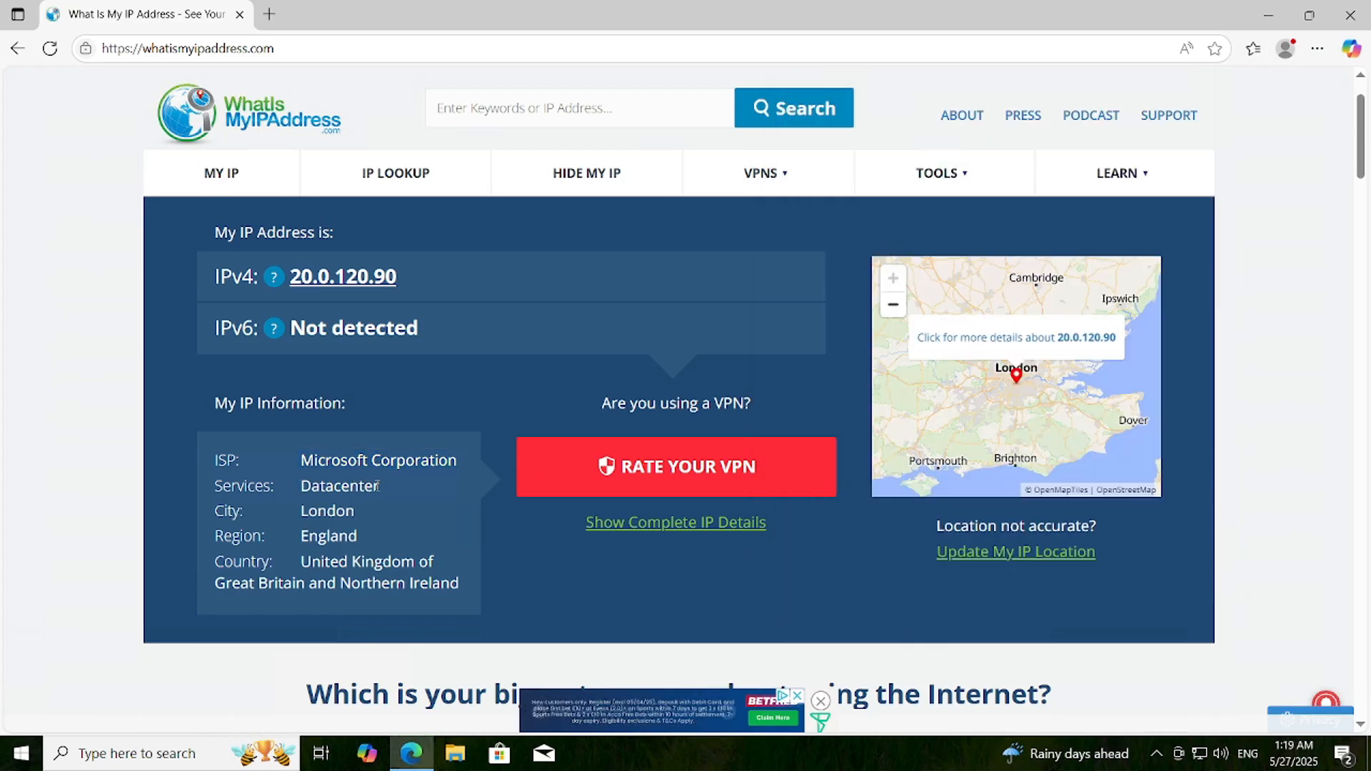
pyautogui.moveTo(378, 487); pyautogui.dragTo(303, 489)
pyautogui.hotkey('ctrl', 'c')
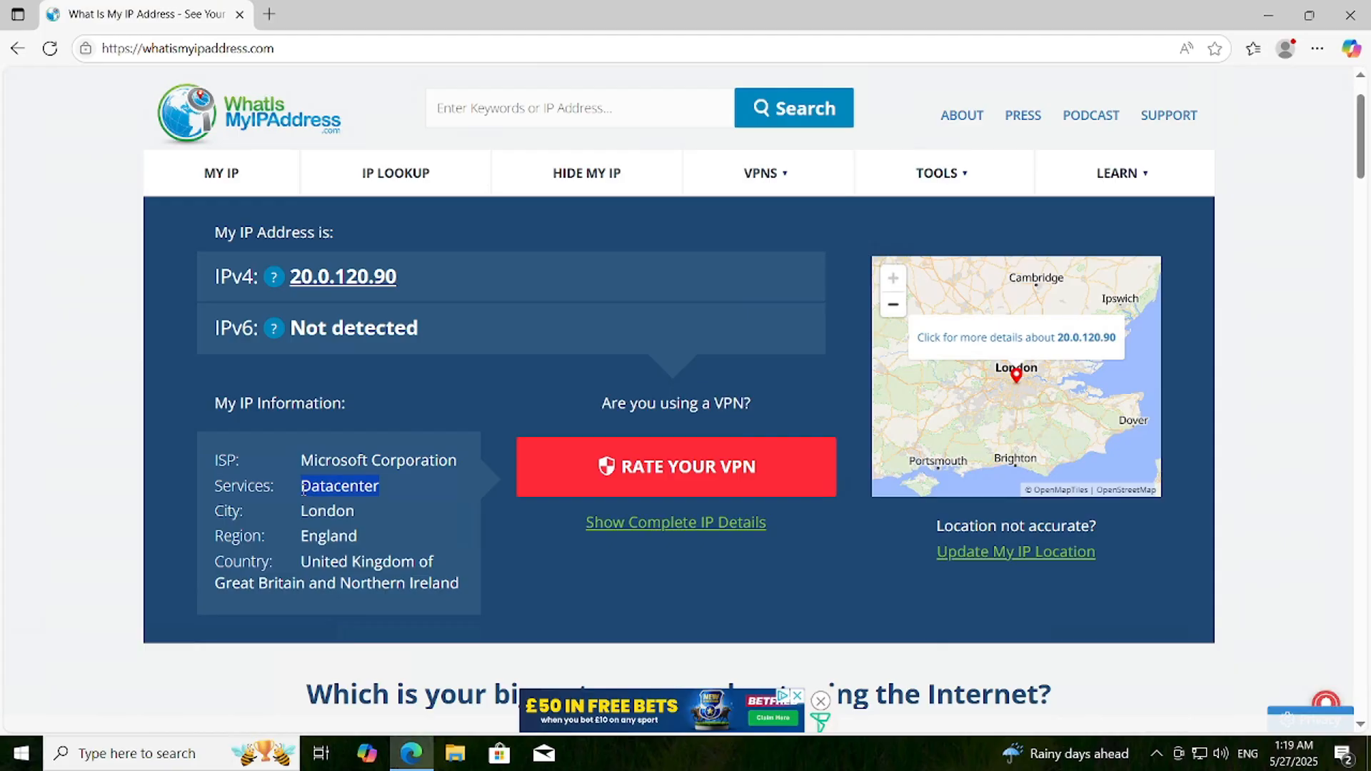
pyautogui.hotkey('alt', 'Tab')
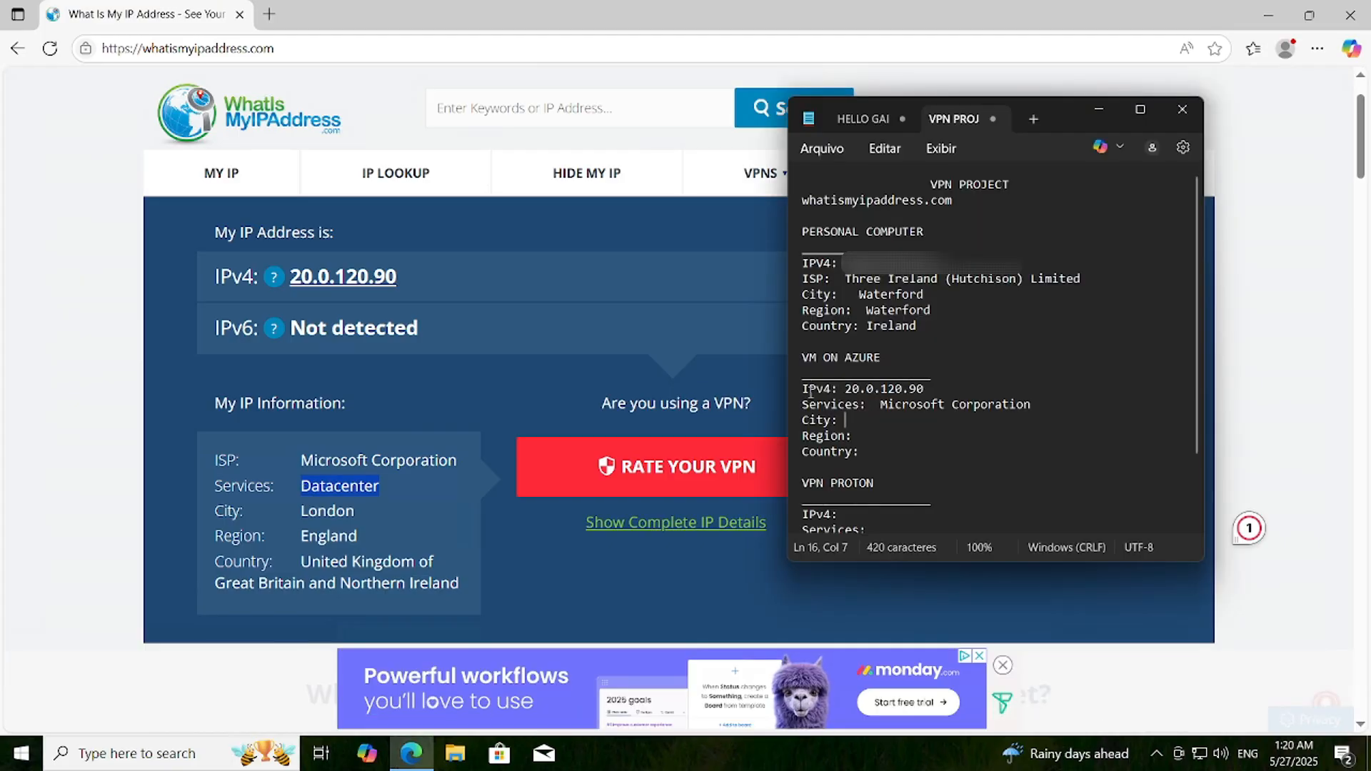
pyautogui.click(929, 388)
pyautogui.press('Return')
pyautogui.write('ISP:')
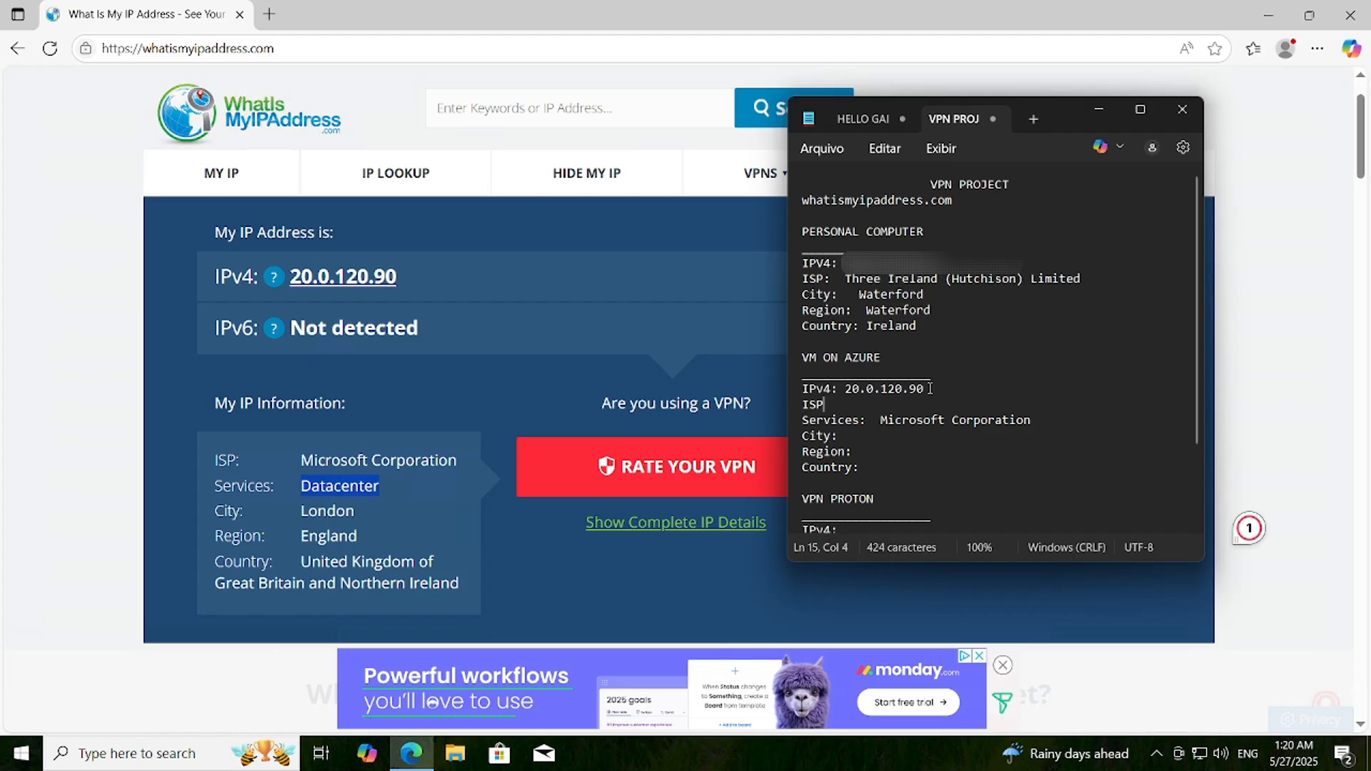
pyautogui.hotkey('ctrl', 'v')
# Step: Fill in the location under VM ON AZURE with City London, Region England and Country Uk
pyautogui.click(843, 441)
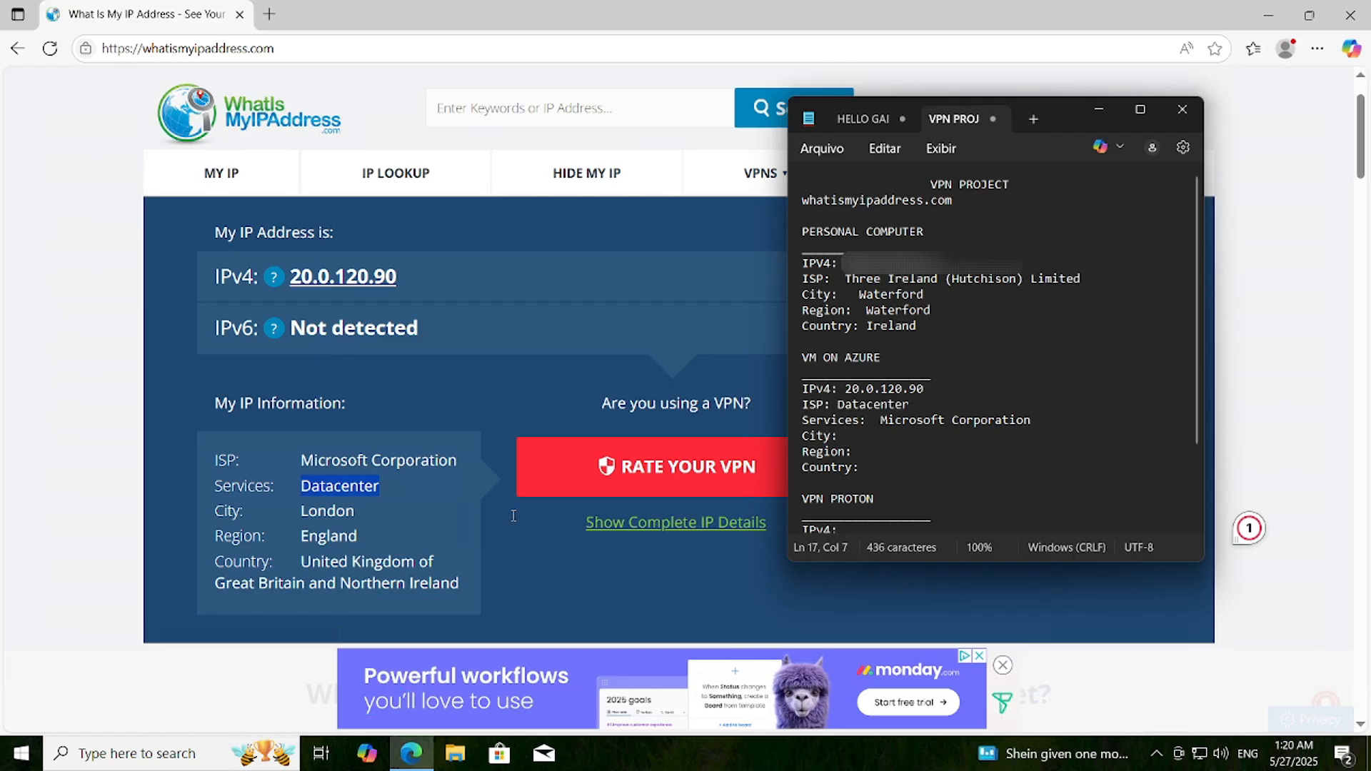
pyautogui.write('Lo')
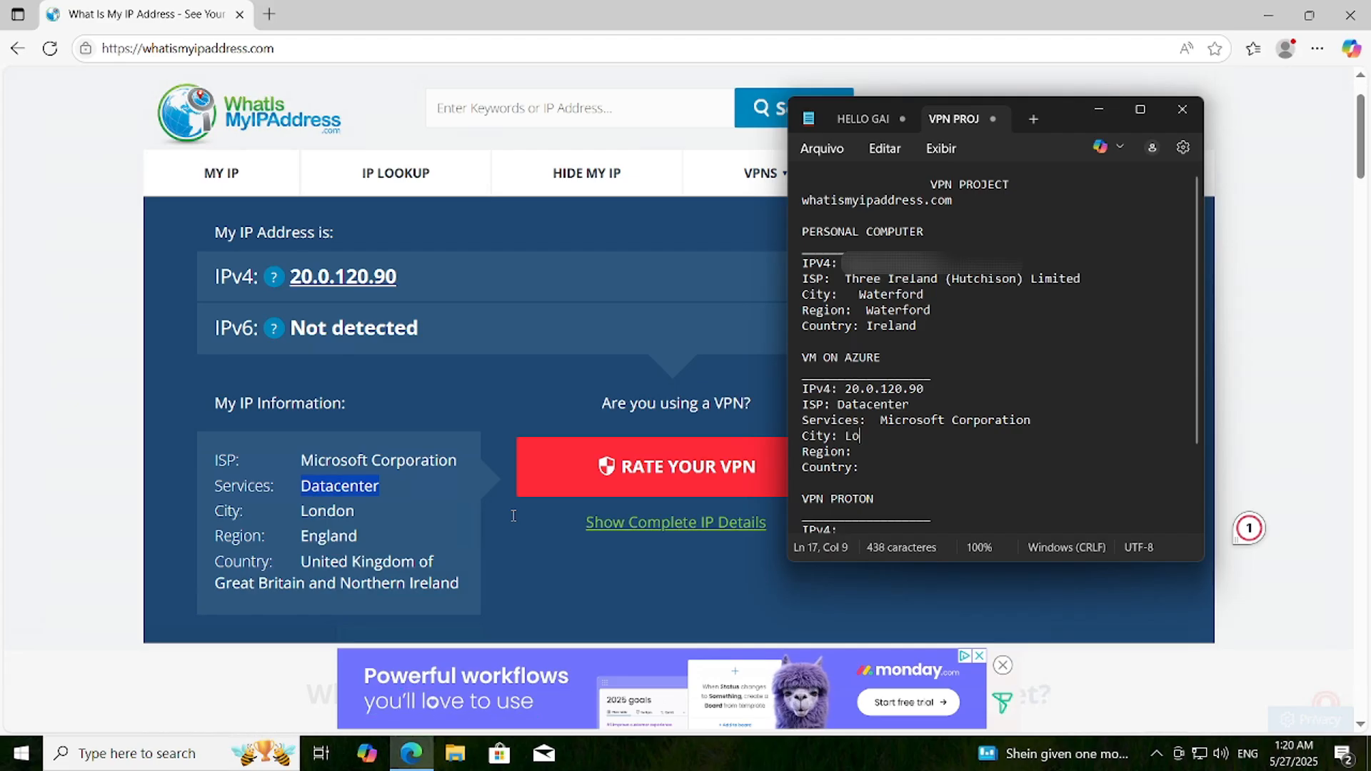
pyautogui.write('ndon')
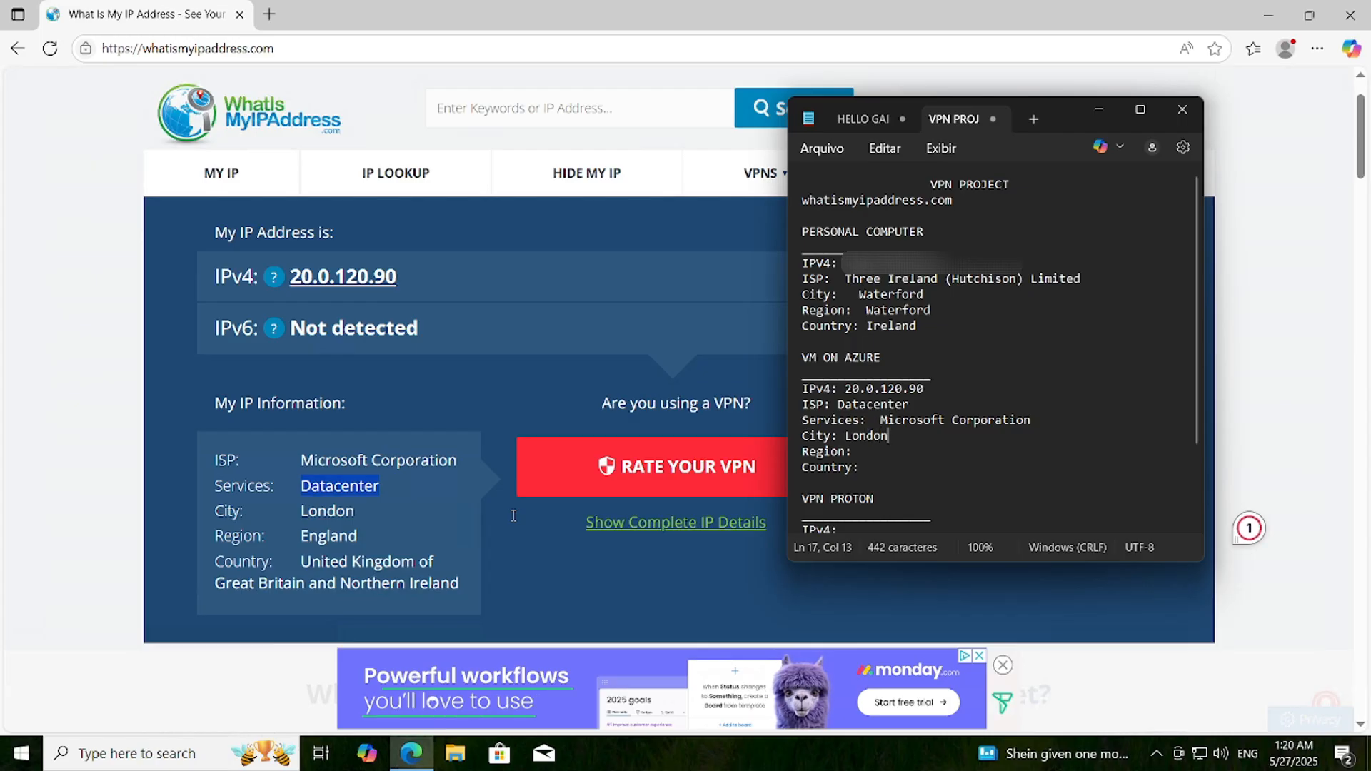
pyautogui.click(863, 462)
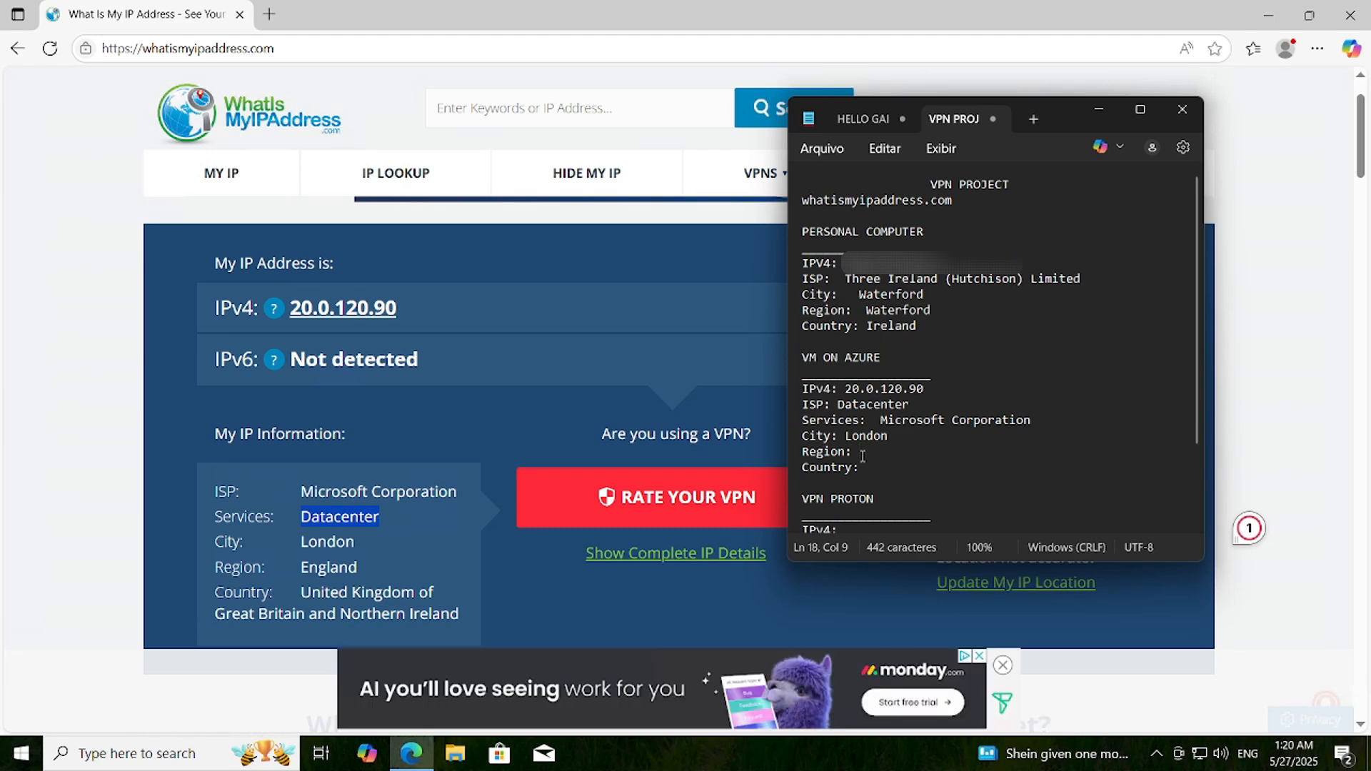
pyautogui.write('E')
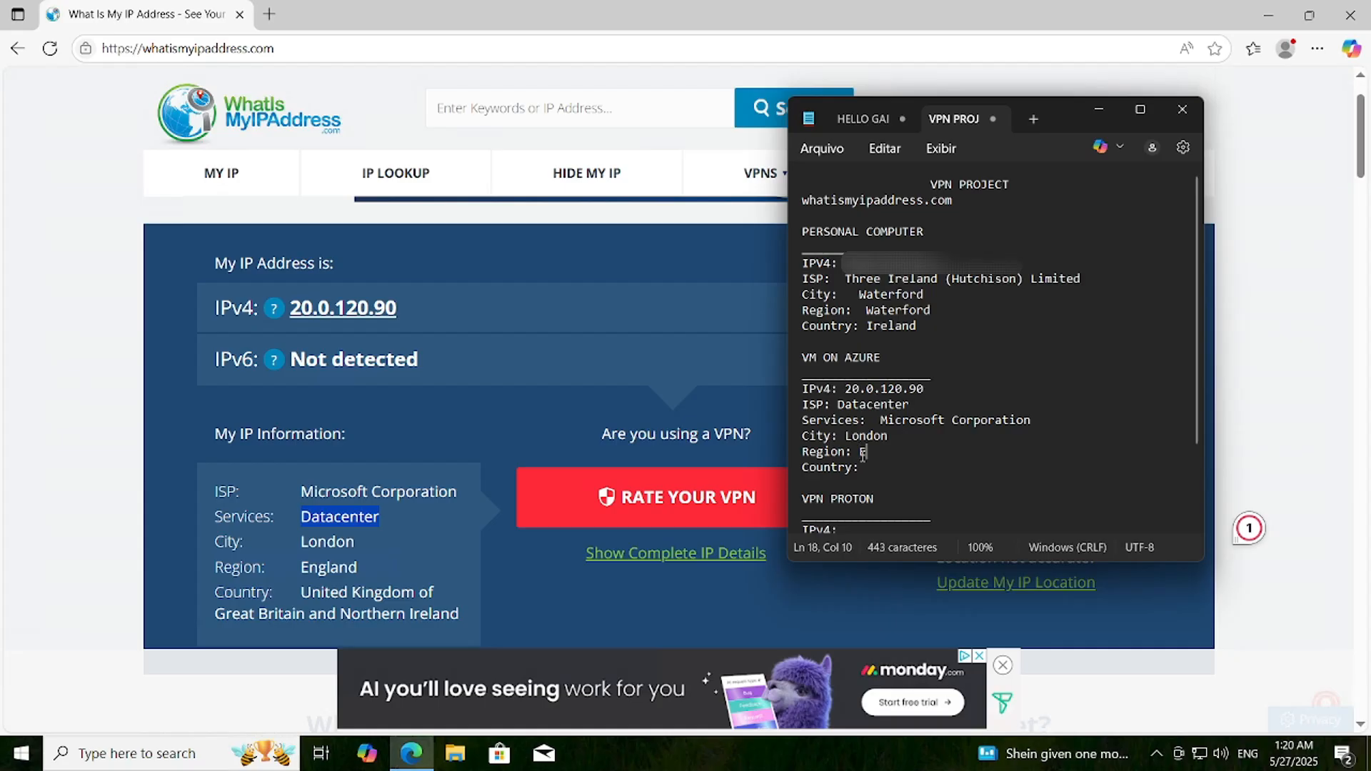
pyautogui.write('n')
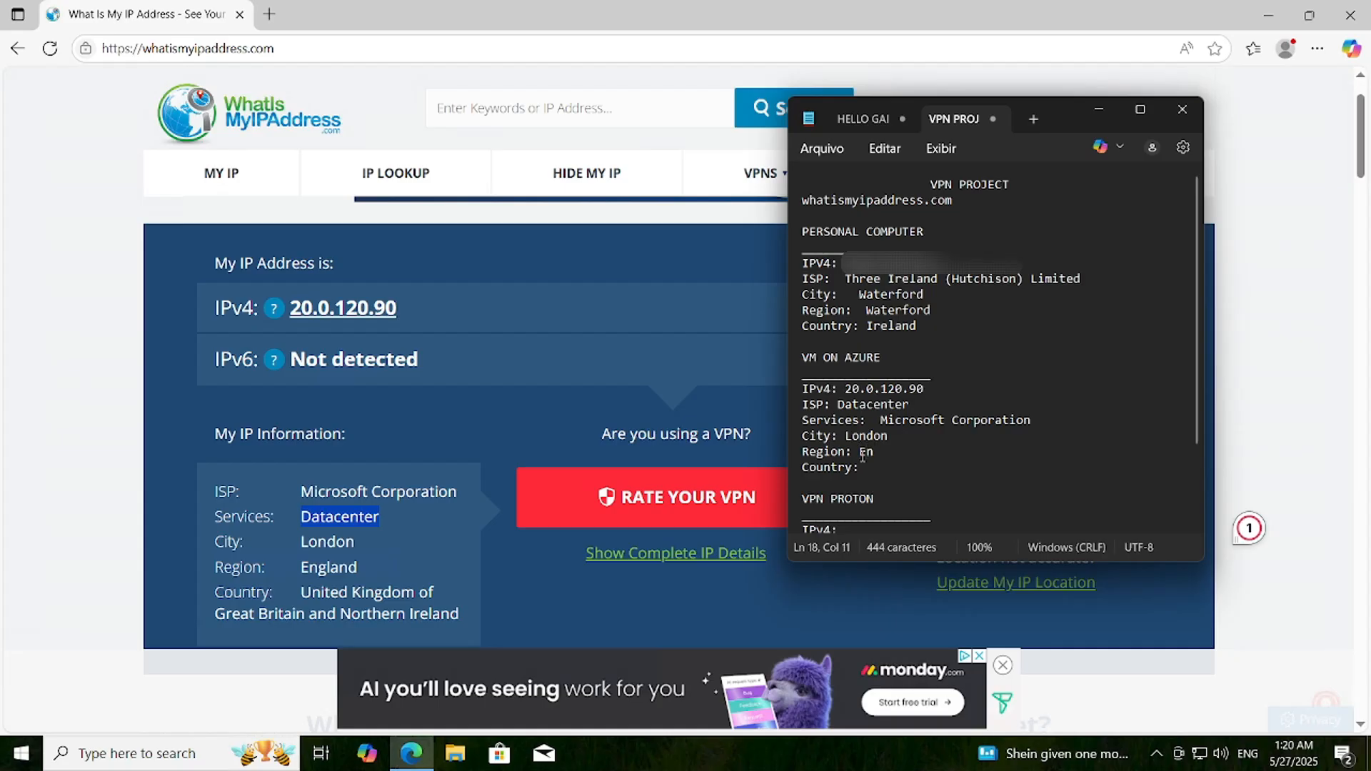
pyautogui.write('gland')
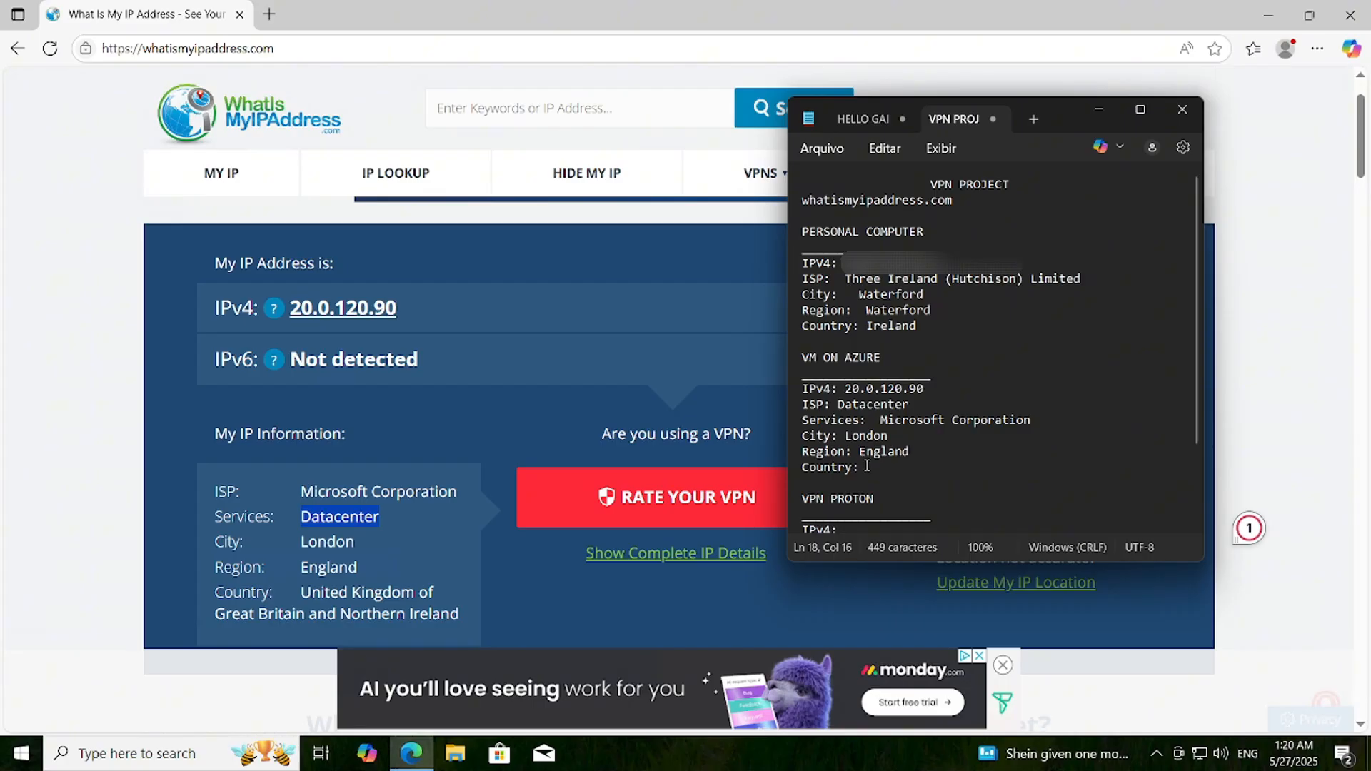
pyautogui.click(869, 468)
pyautogui.write('UL')
pyautogui.press('BackSpace')
pyautogui.write('k')
pyautogui.scroll(-2, 821, 489)
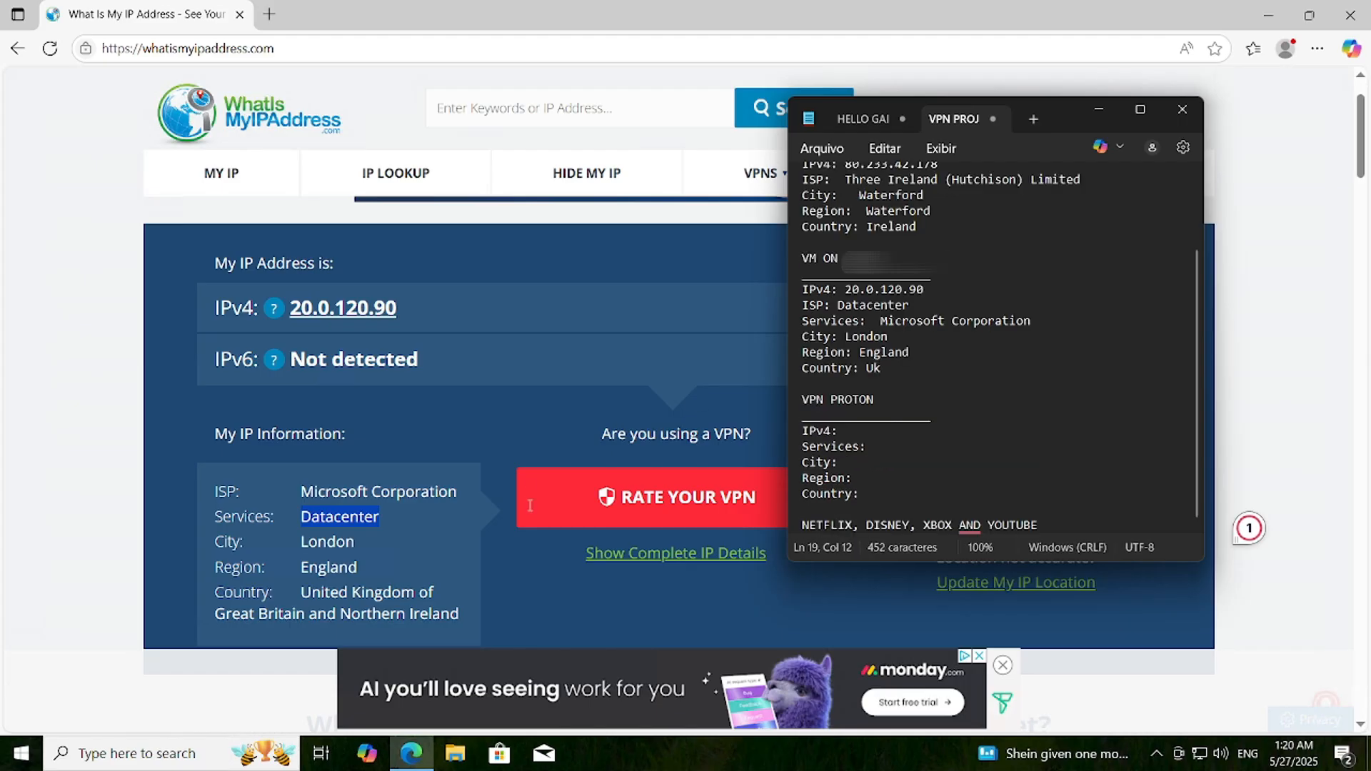
# Step: Start a fresh Edge window on the virtual machine, search for proton vpn and view the official Proton VPN website
pyautogui.click(494, 437)
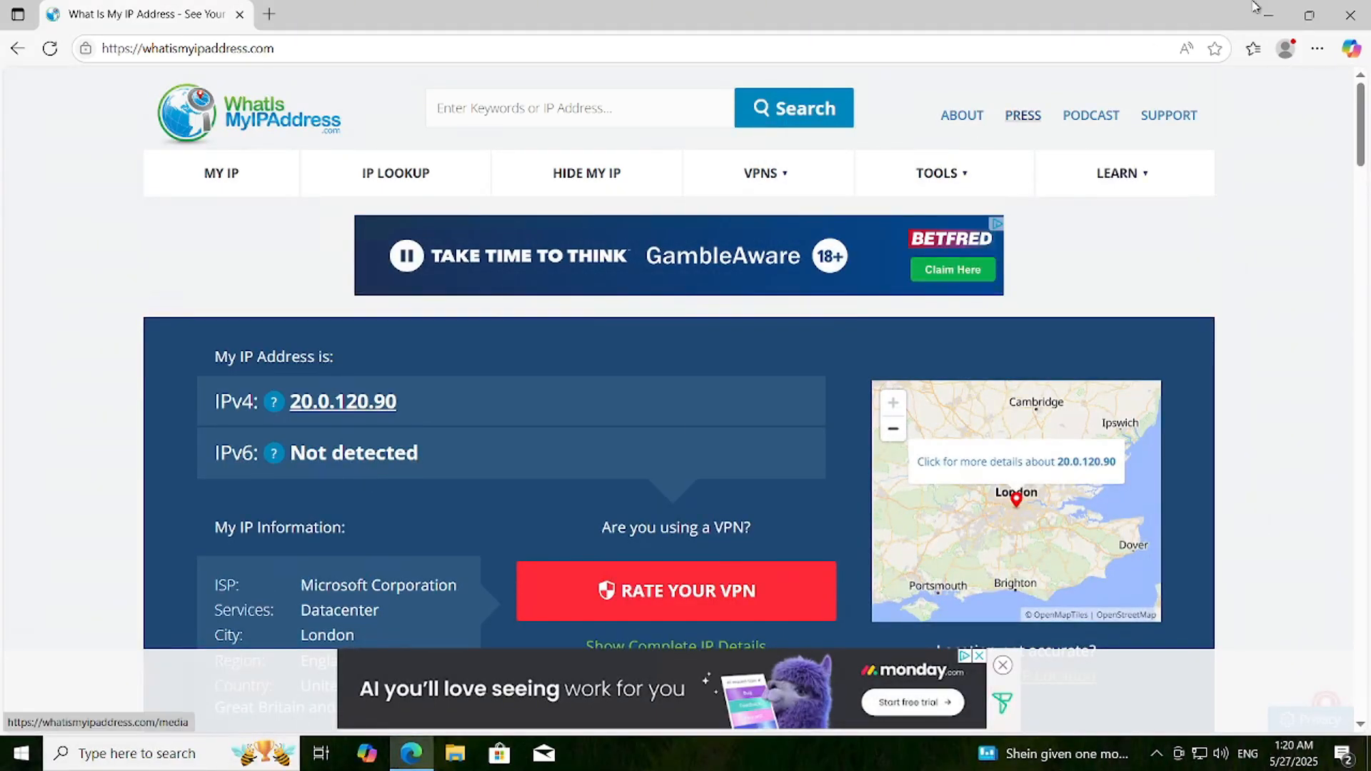
pyautogui.click(1350, 15)
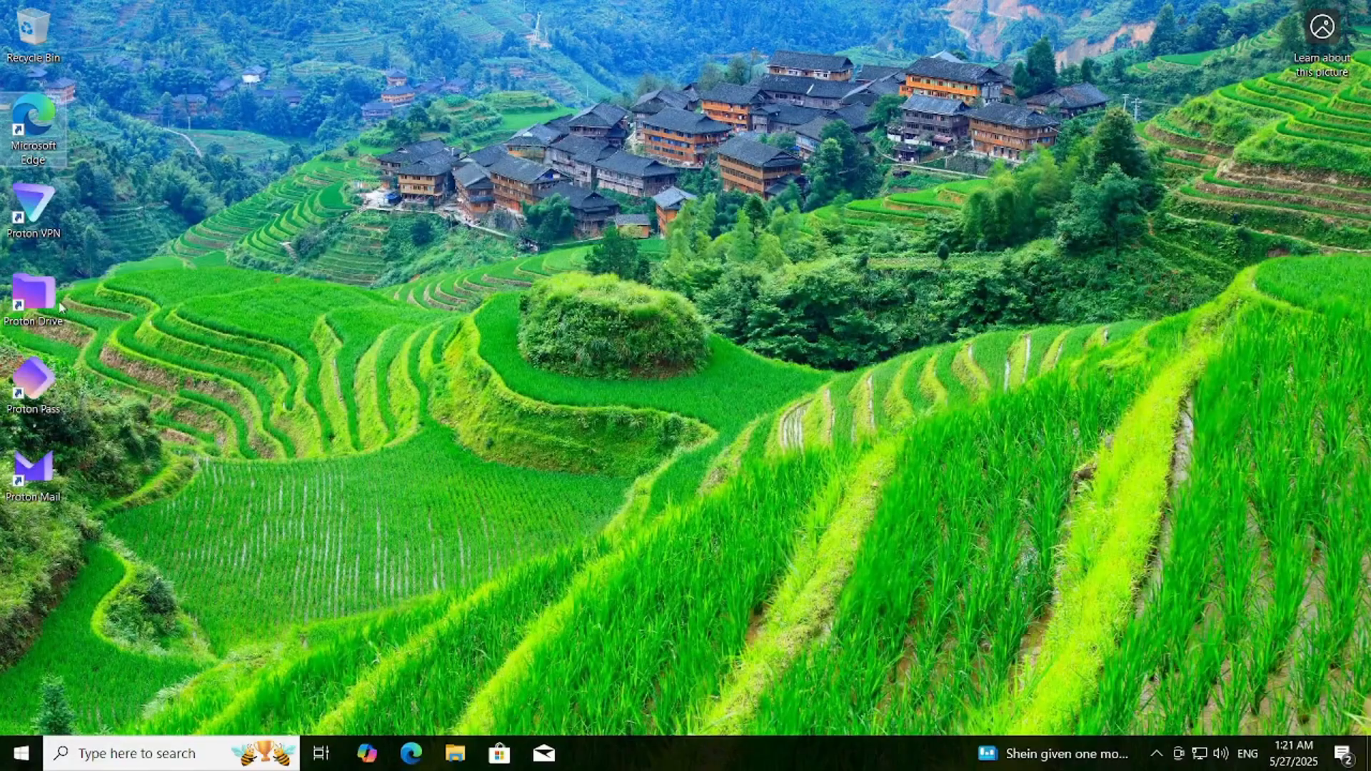
pyautogui.doubleClick(48, 112)
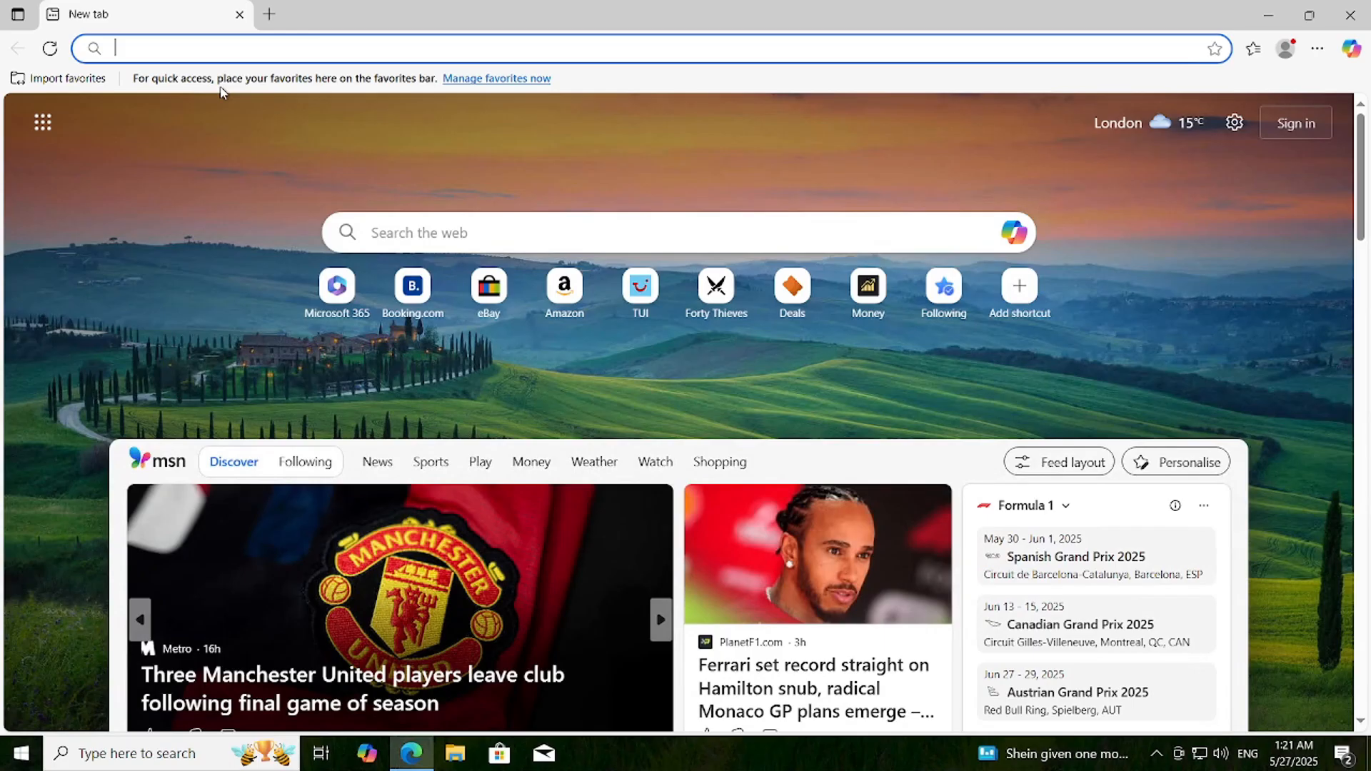
pyautogui.write('pro')
pyautogui.write('ton vpn')
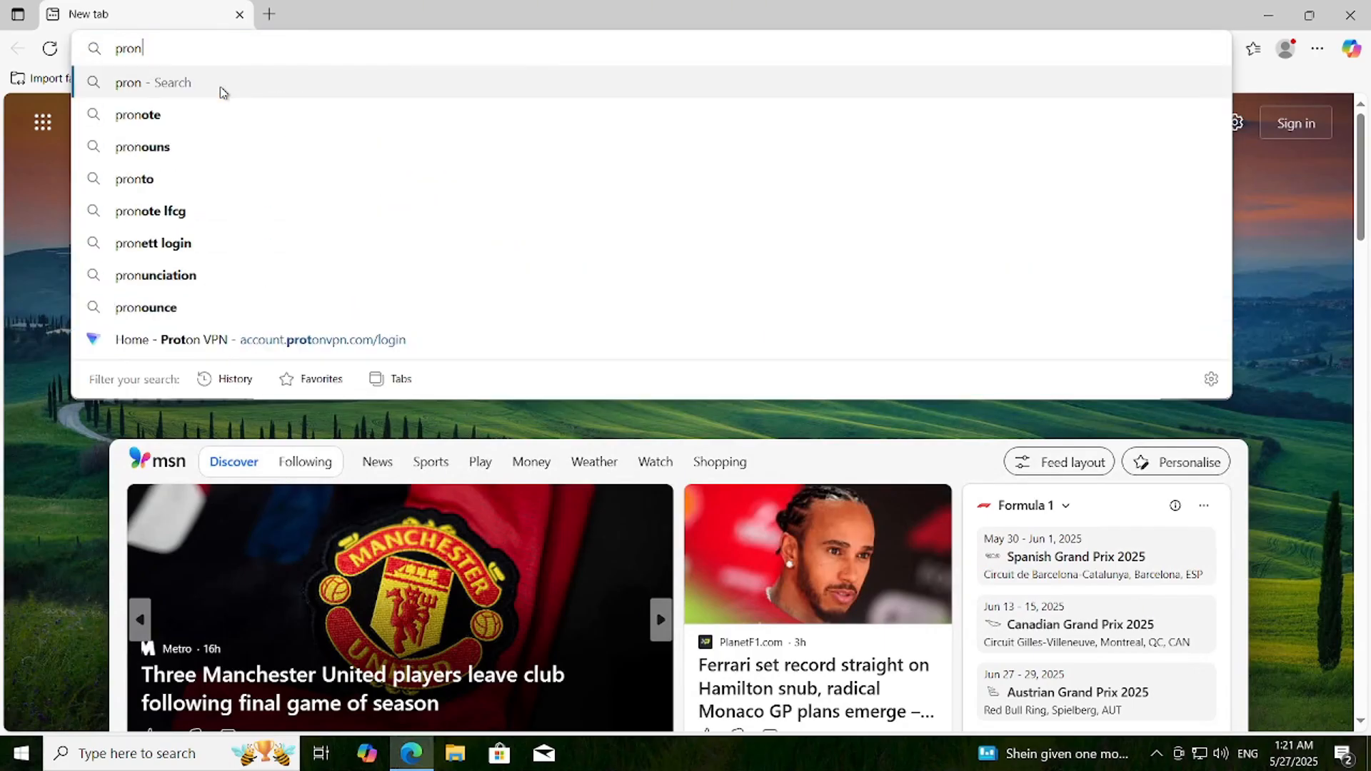
pyautogui.press('Return')
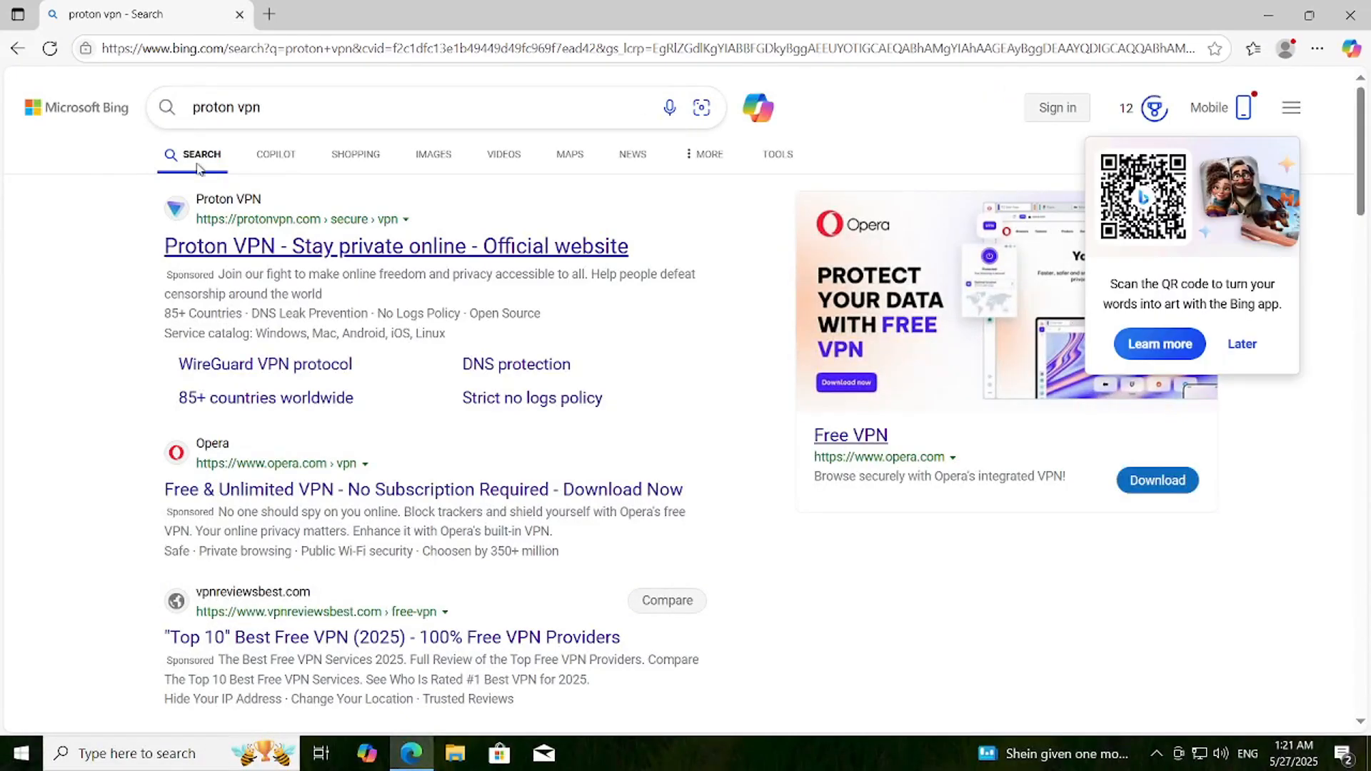
pyautogui.click(228, 200)
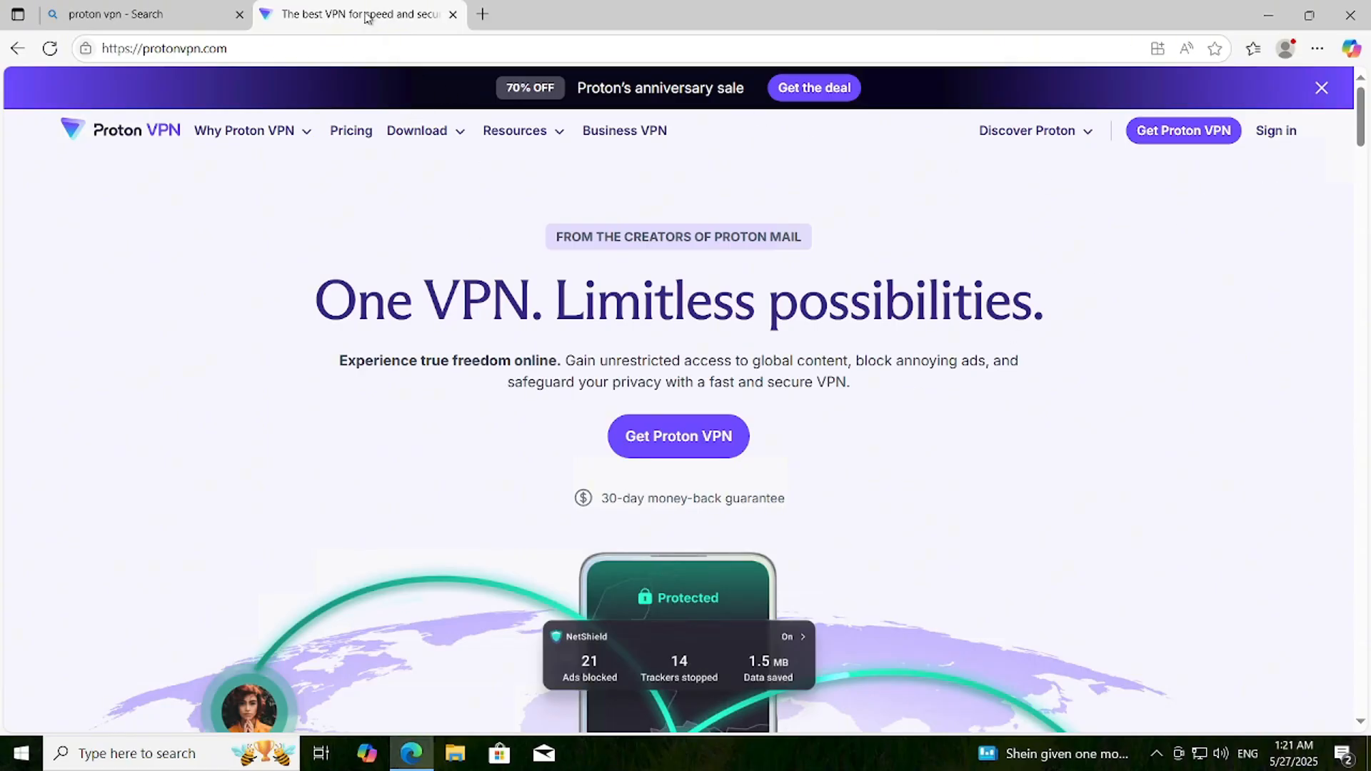
pyautogui.click(453, 14)
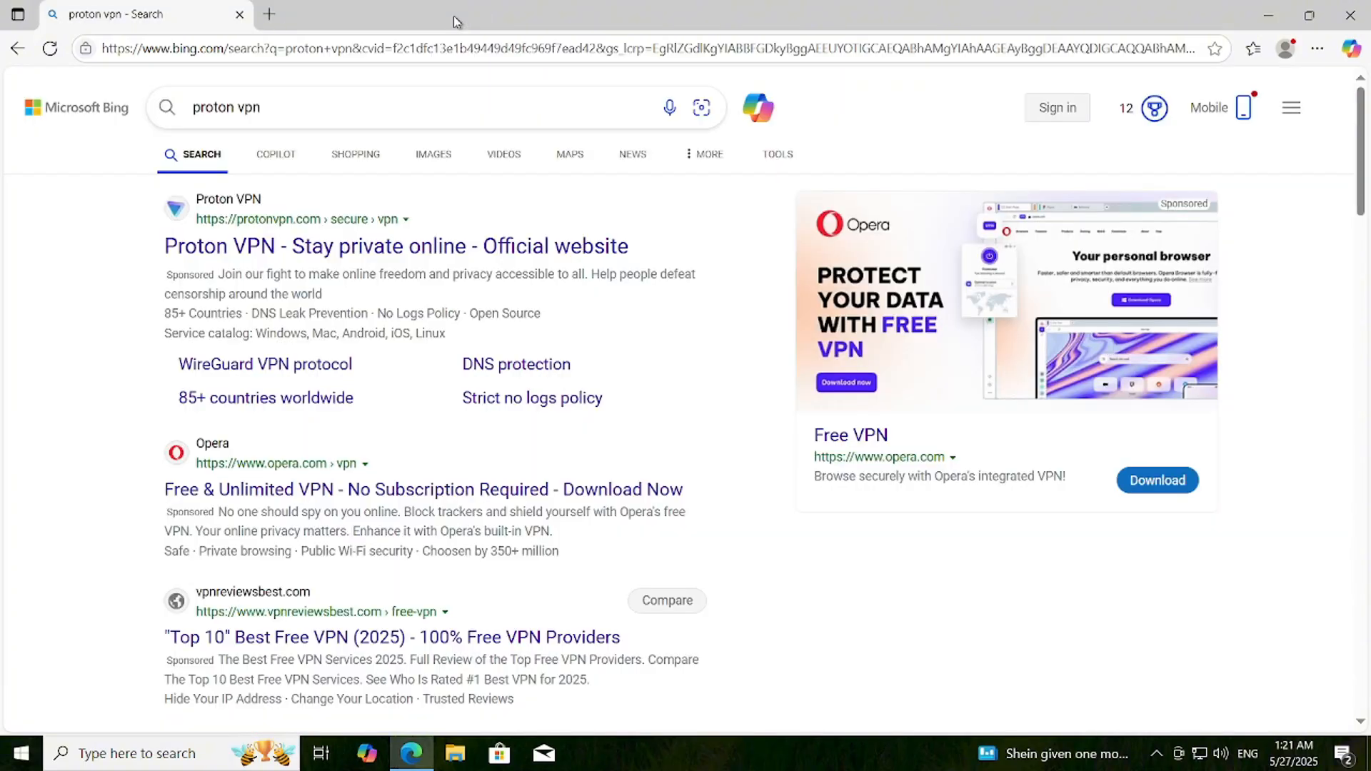
pyautogui.click(238, 15)
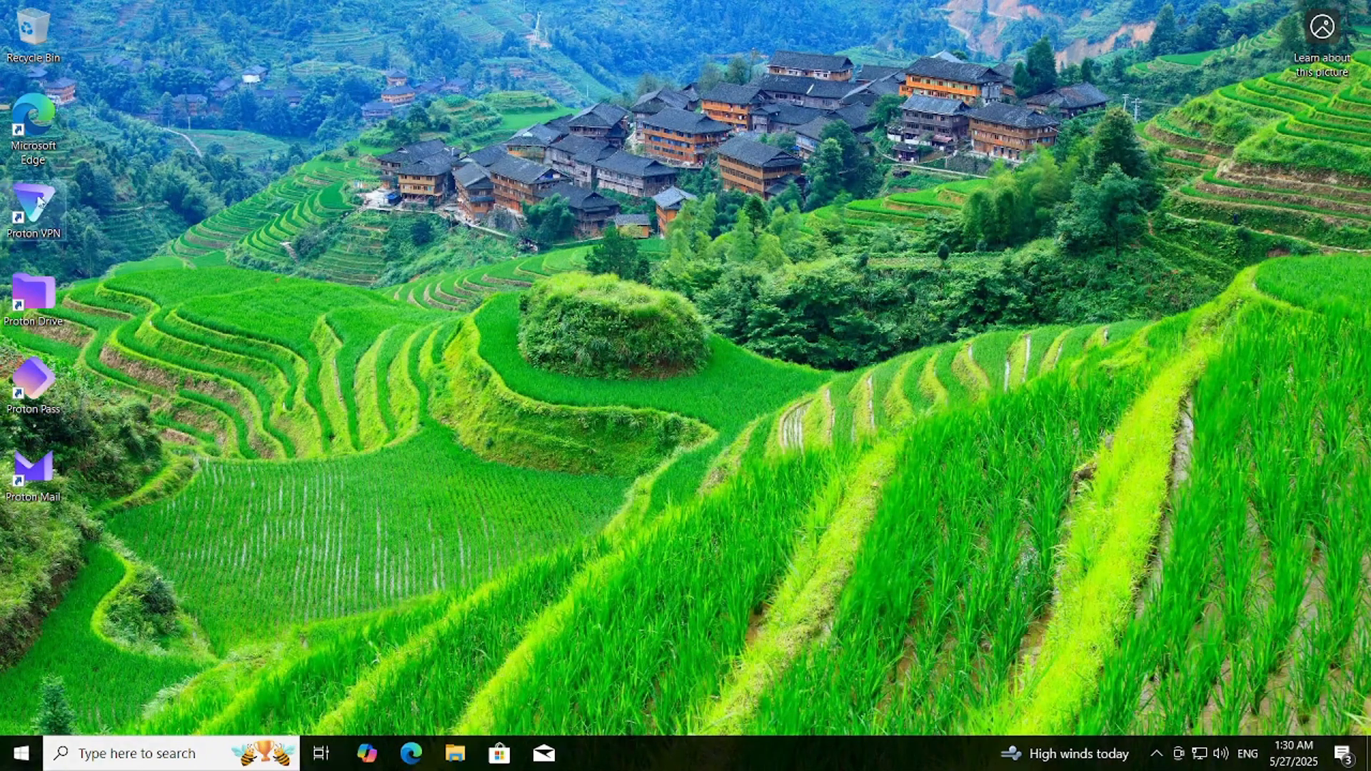
# Step: Launch the Proton VPN app on the virtual machine, dismiss the discount offer and connect to the fastest free server
pyautogui.doubleClick(41, 203)
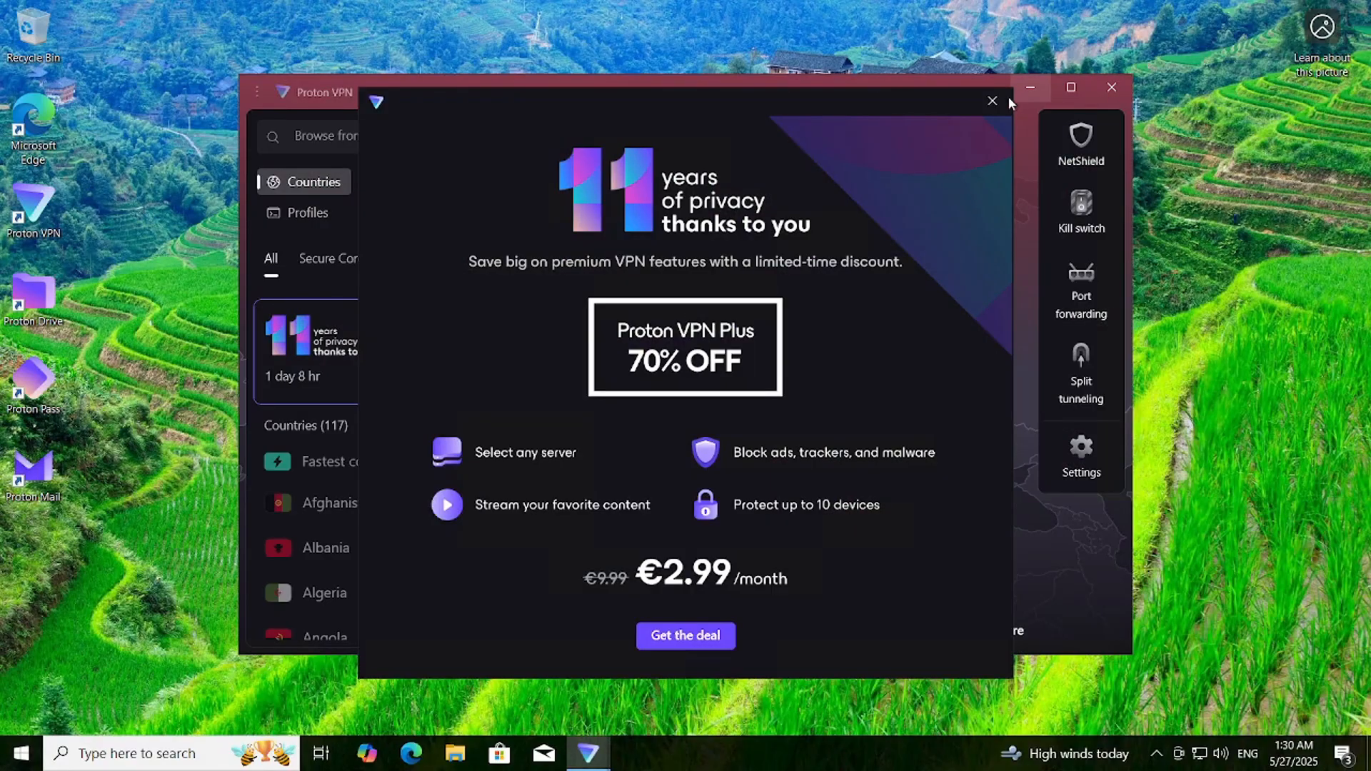
pyautogui.click(992, 106)
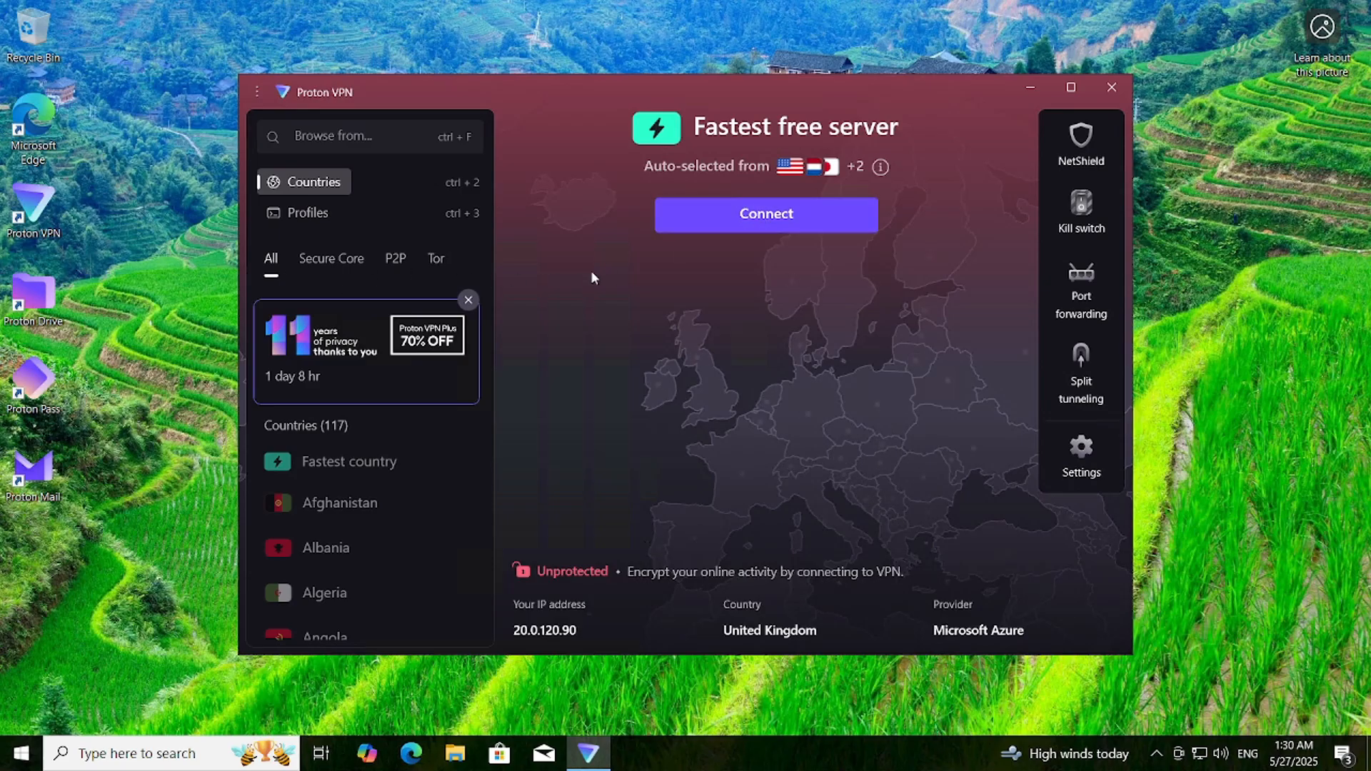
pyautogui.click(747, 218)
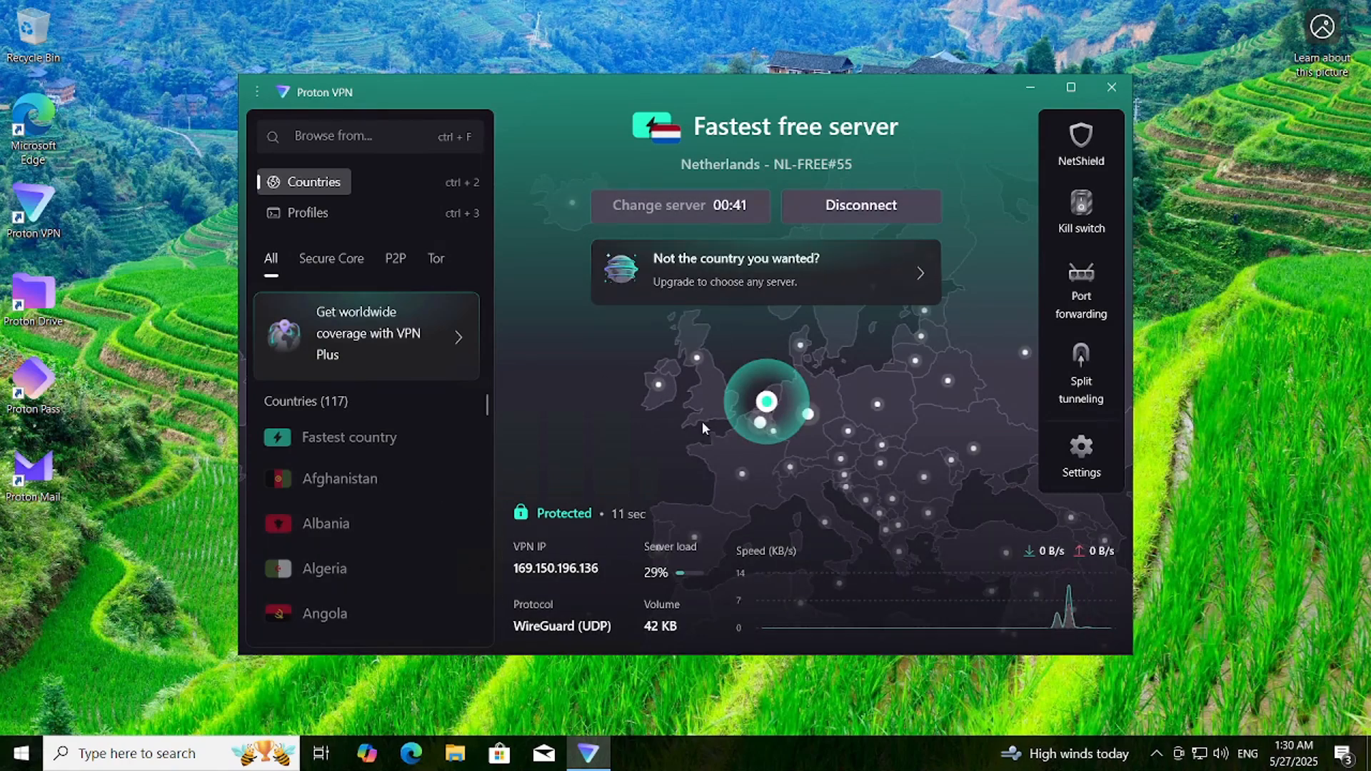
pyautogui.click(1037, 89)
# Step: Open whatismyipaddress.com in Edge and bring the IP information for the VPN connection into view
pyautogui.doubleClick(36, 125)
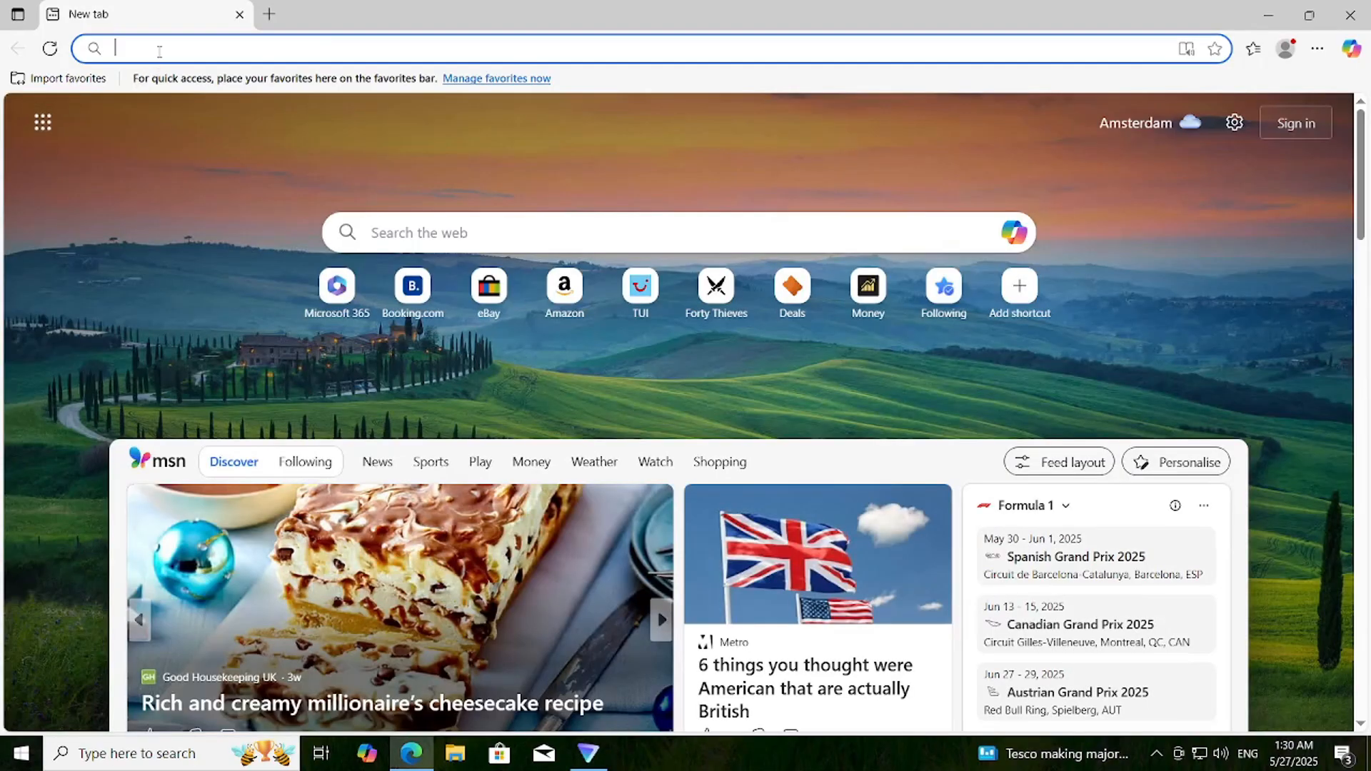
pyautogui.write('whatismyip')
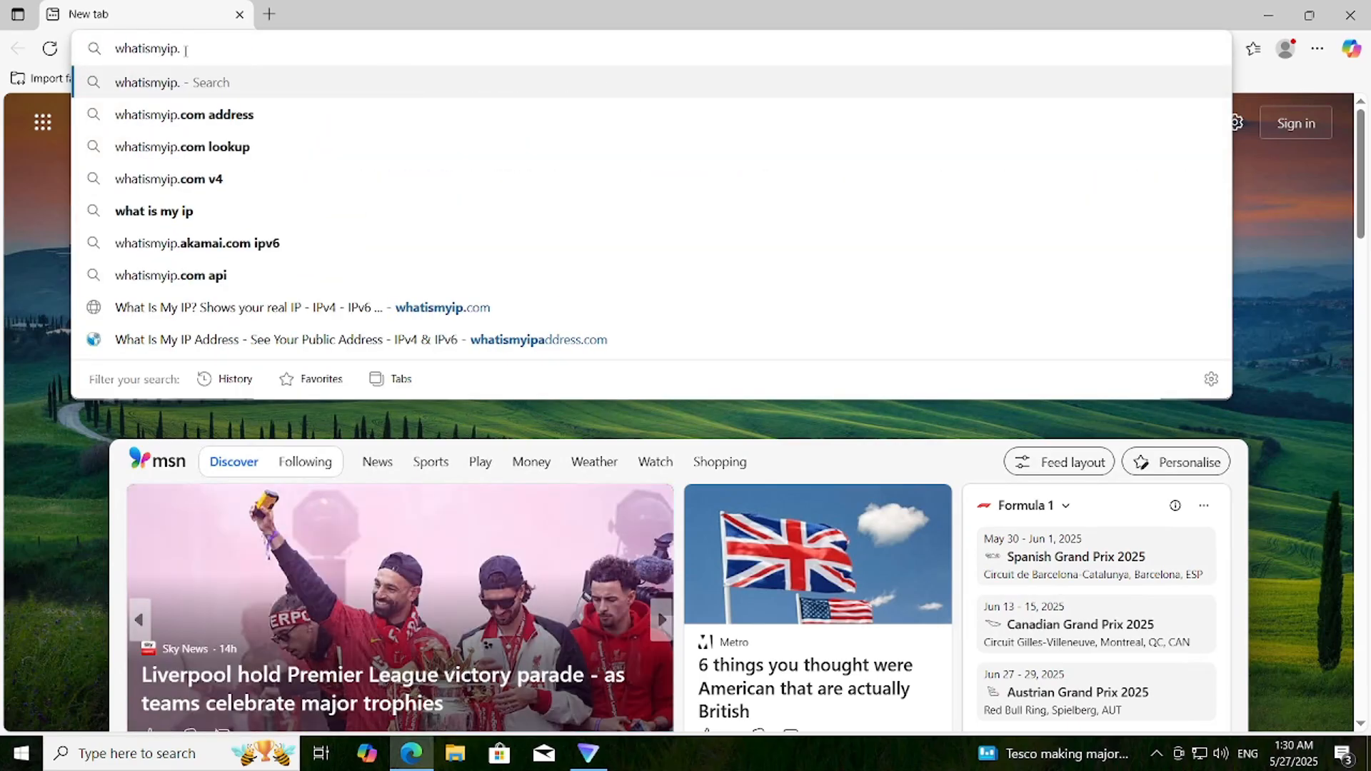
pyautogui.click(625, 339)
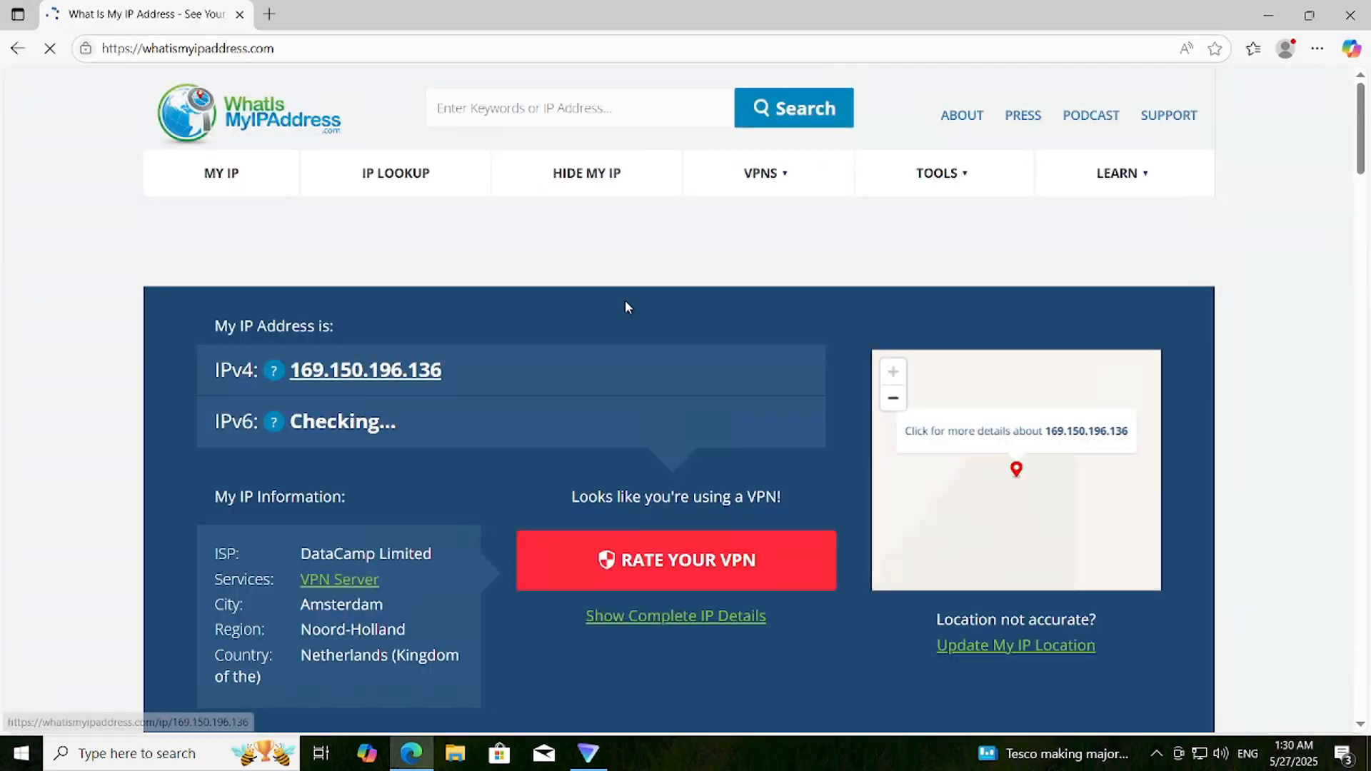
pyautogui.scroll(-3, 480, 542)
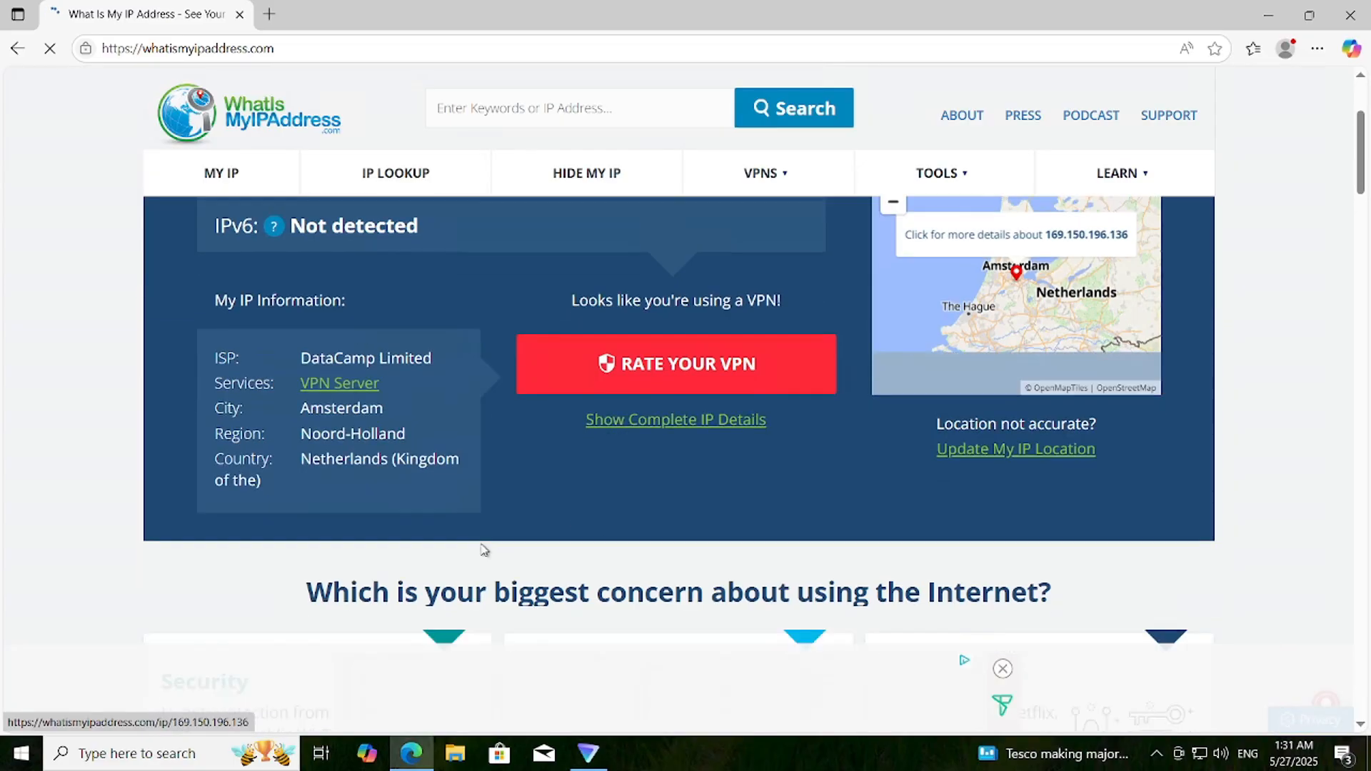
pyautogui.scroll(1, 480, 543)
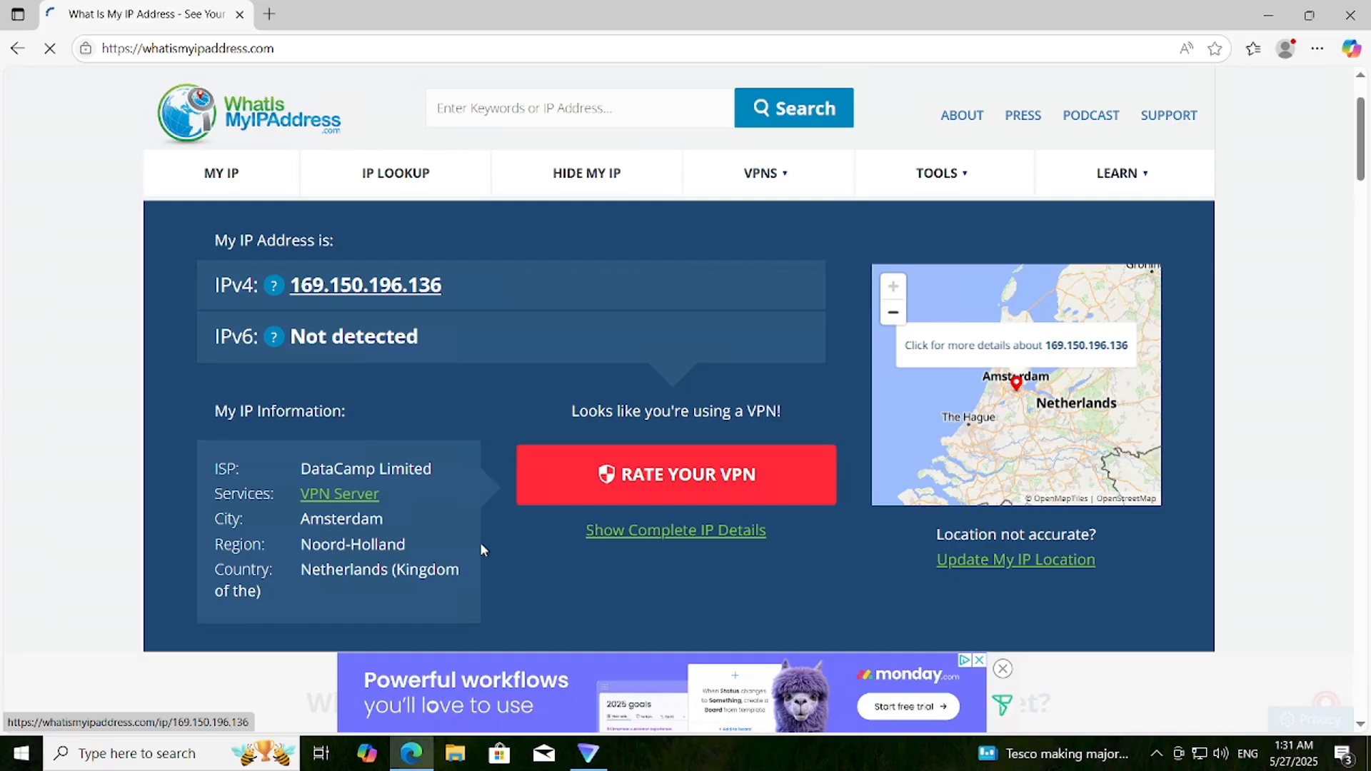
# Step: Copy the IPv4 address 169.150.196.136 from the page onto the IPv4 line under VPN PROTON in Notepad
pyautogui.doubleClick(290, 285)
pyautogui.hotkey('ctrl', 'c')
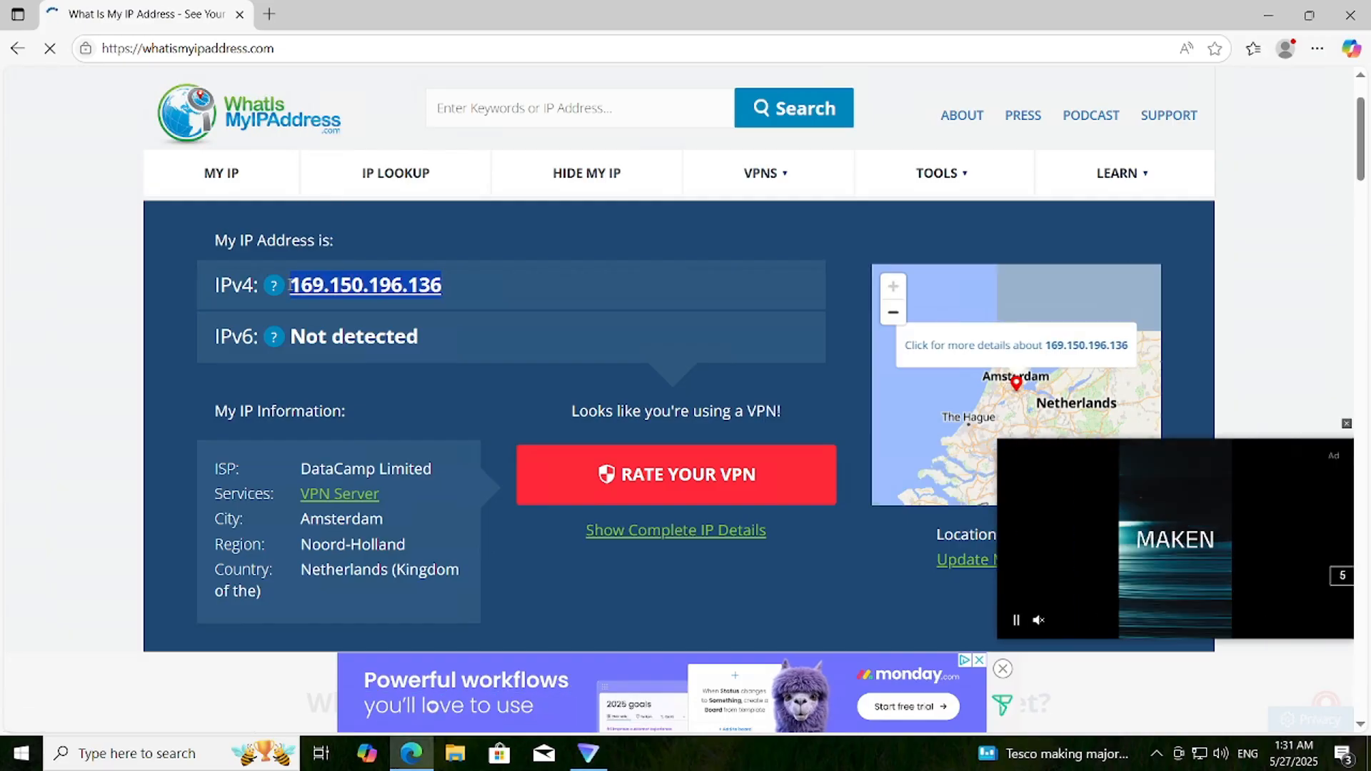
pyautogui.hotkey('alt', 'Tab')
pyautogui.hotkey('alt', 'Tab')
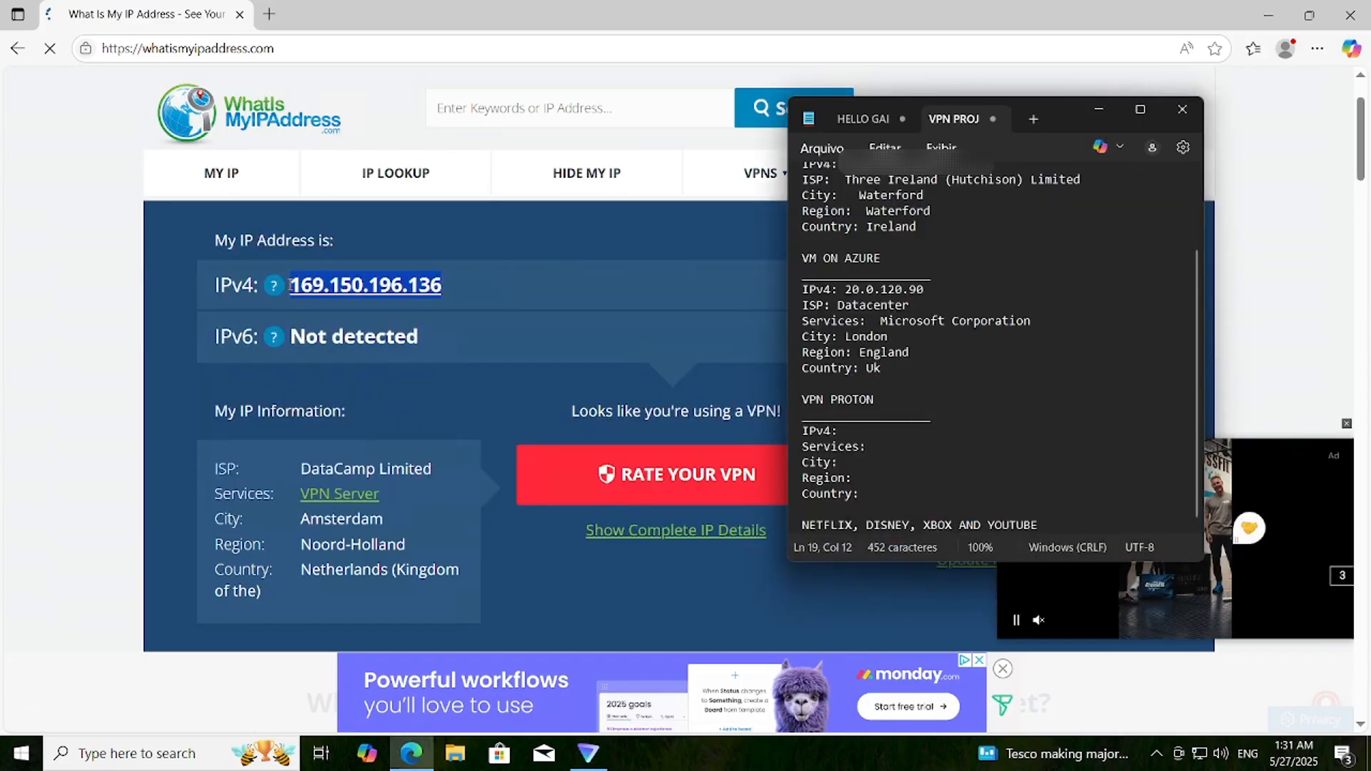
pyautogui.click(859, 432)
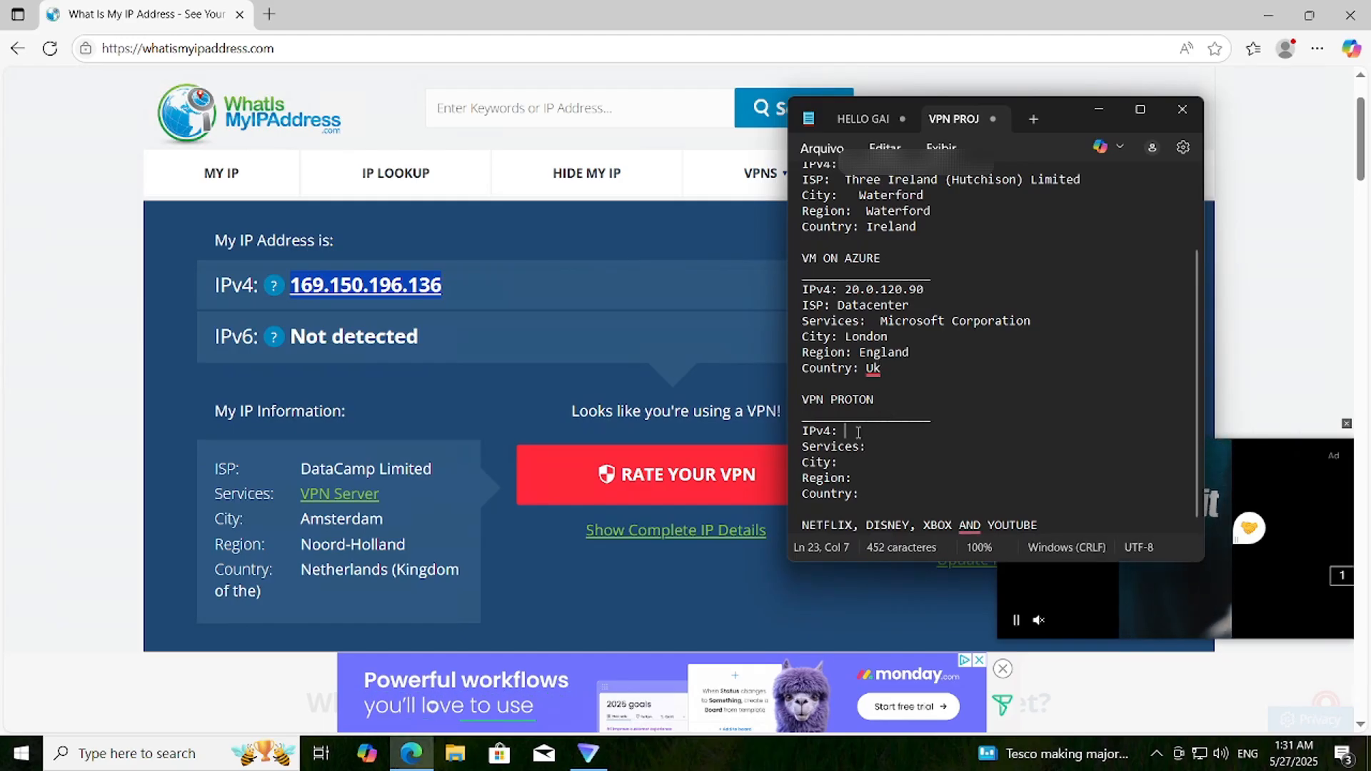
pyautogui.hotkey('ctrl', 'v')
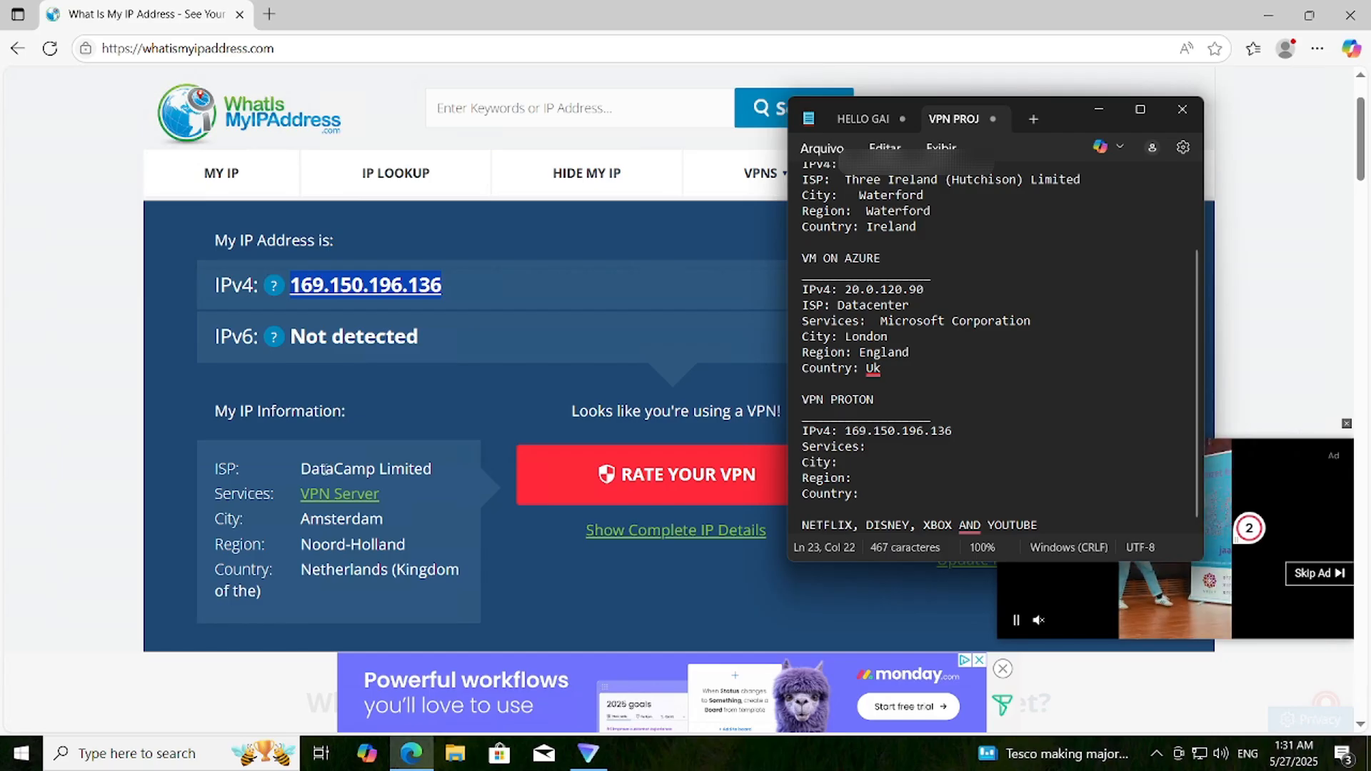
# Step: Copy the Services value VPN Server from the page onto the Services line under VPN PROTON in Notepad
pyautogui.click(463, 477)
pyautogui.scroll(-1, 464, 478)
pyautogui.moveTo(297, 463); pyautogui.dragTo(383, 461)
pyautogui.hotkey('ctrl', 'c')
pyautogui.hotkey('alt', 'Tab')
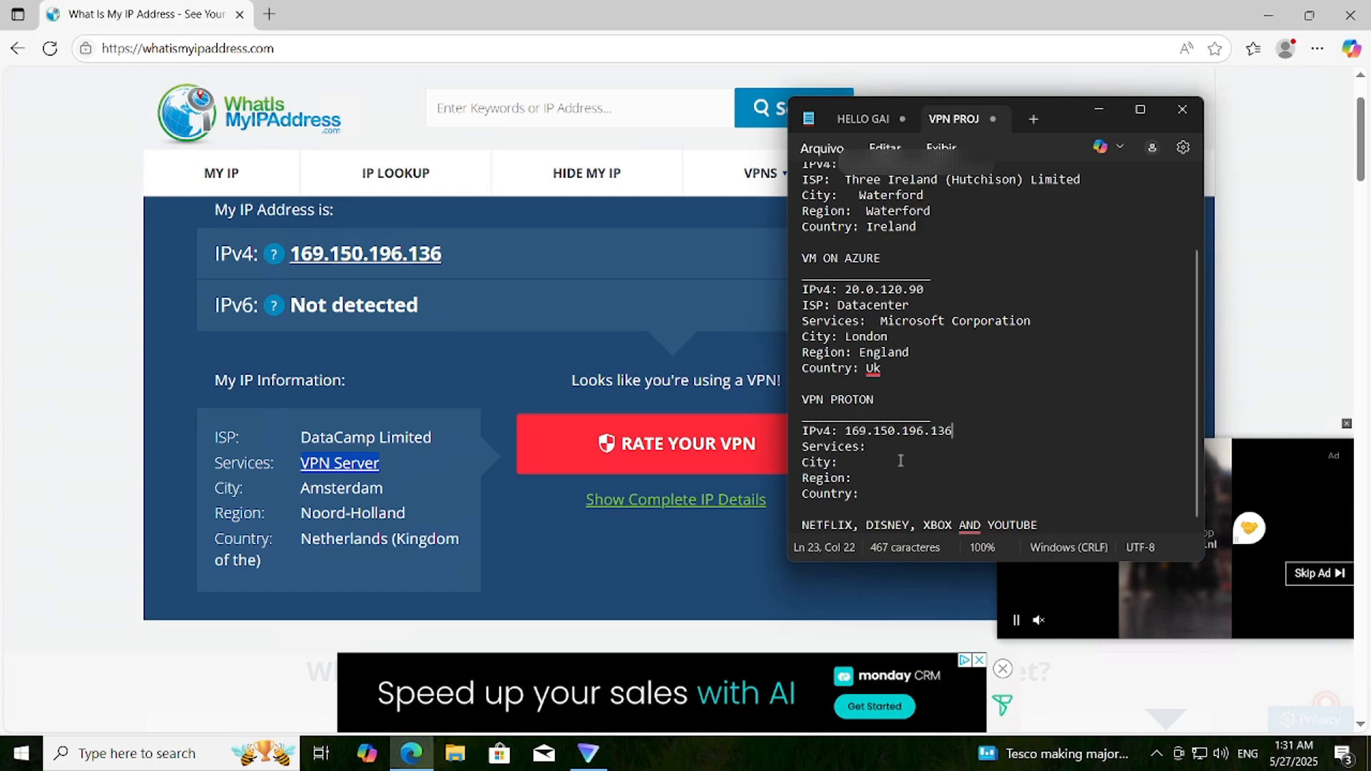
pyautogui.click(900, 463)
pyautogui.click(886, 450)
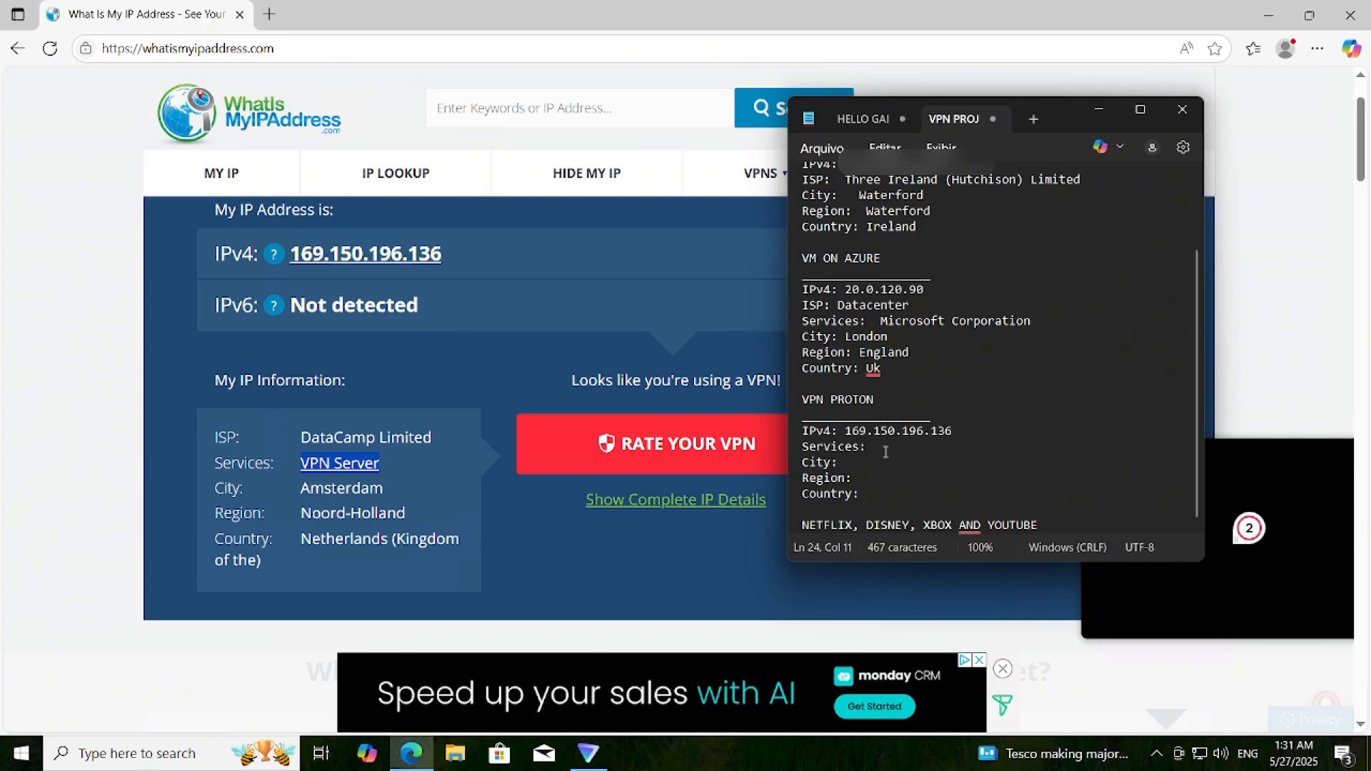
pyautogui.hotkey('ctrl', 'v')
pyautogui.hotkey('alt', 'Tab')
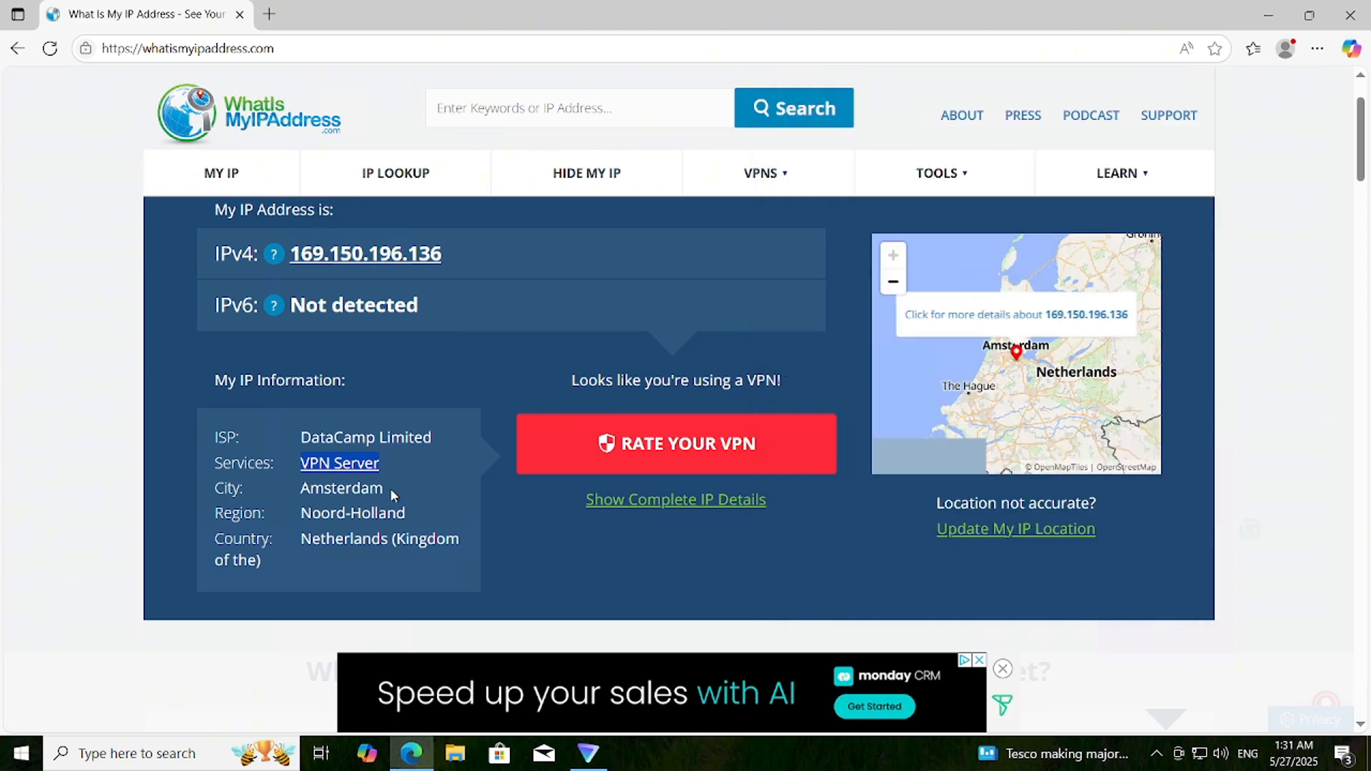
# Step: Copy the city Amsterdam from the IP information onto the City line under VPN PROTON in Notepad
pyautogui.click(352, 490)
pyautogui.doubleClick(351, 490)
pyautogui.hotkey('ctrl', 'c')
pyautogui.hotkey('alt', 'Tab')
pyautogui.click(853, 465)
pyautogui.hotkey('ctrl', 'v')
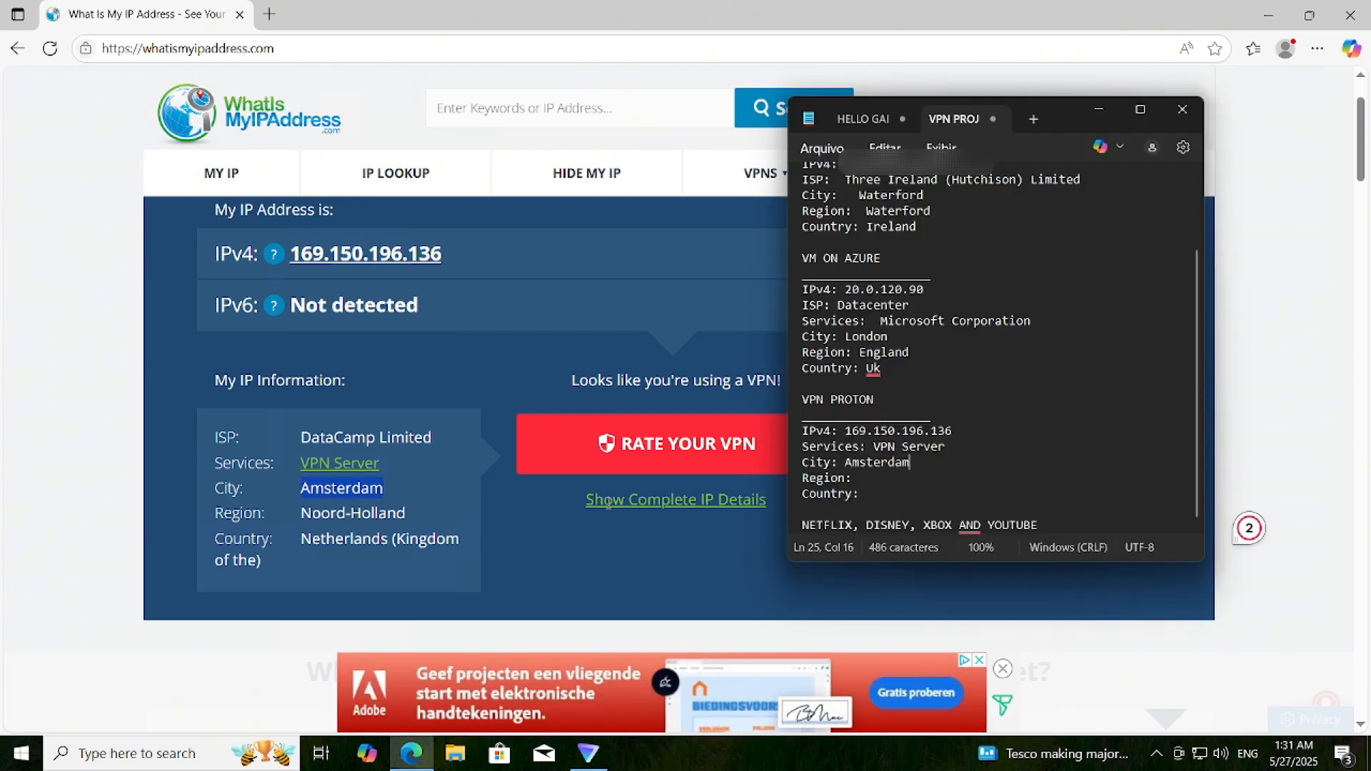
# Step: Copy the region Noord-Holland from the IP information onto the Region line under VPN PROTON in Notepad
pyautogui.click(299, 513)
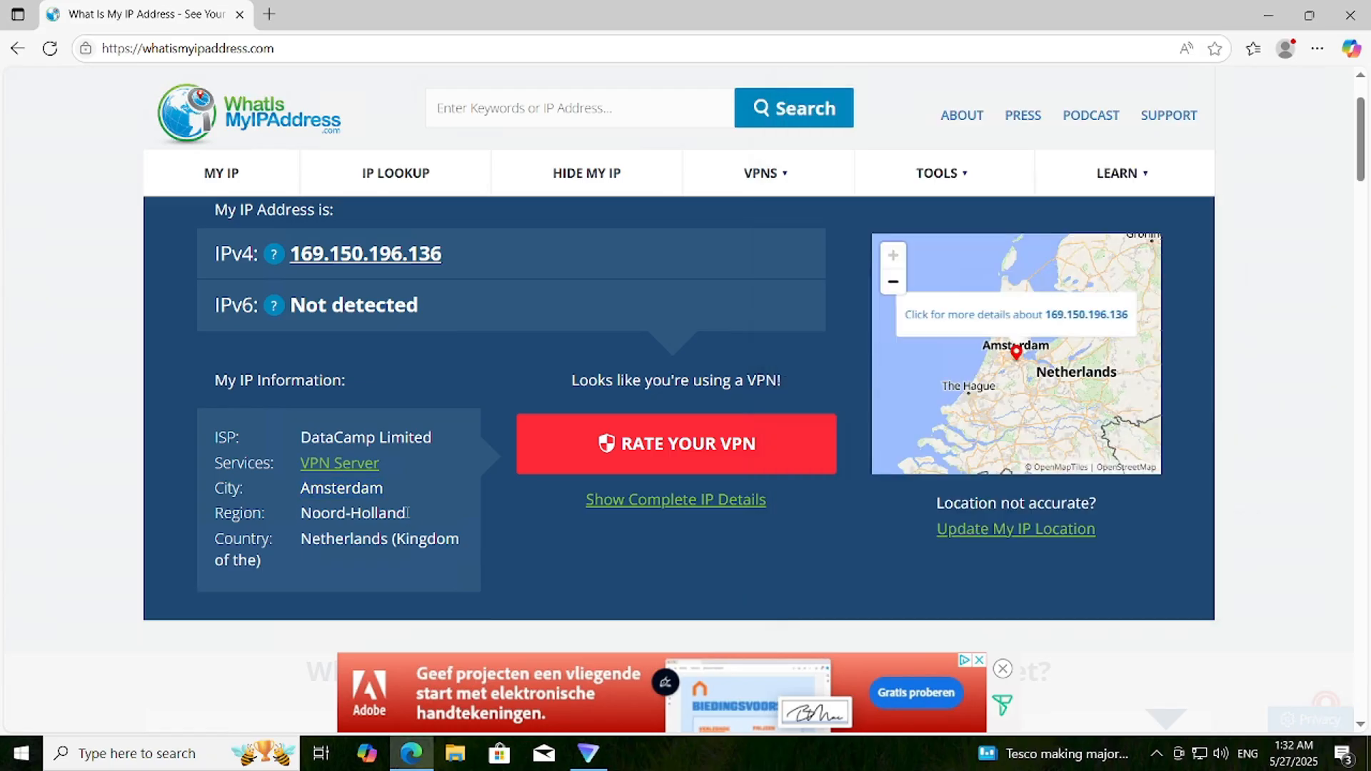
pyautogui.doubleClick(396, 515)
pyautogui.moveTo(396, 515)
pyautogui.mouseDown()
pyautogui.moveTo(329, 516)
pyautogui.moveTo(402, 513)
pyautogui.mouseUp()
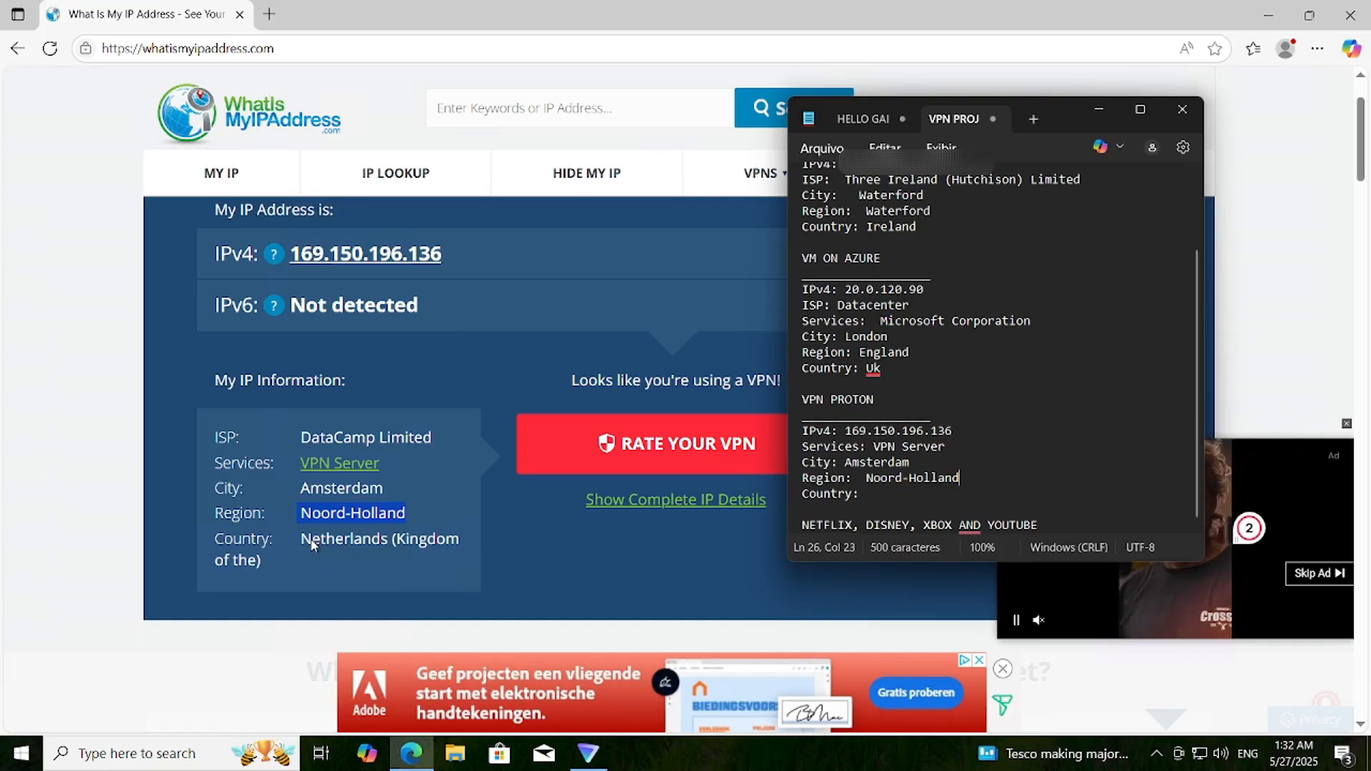
# Step: Copy the country name Netherlands from the IP information onto the Country line under VPN PROTON in Notepad
pyautogui.click(312, 545)
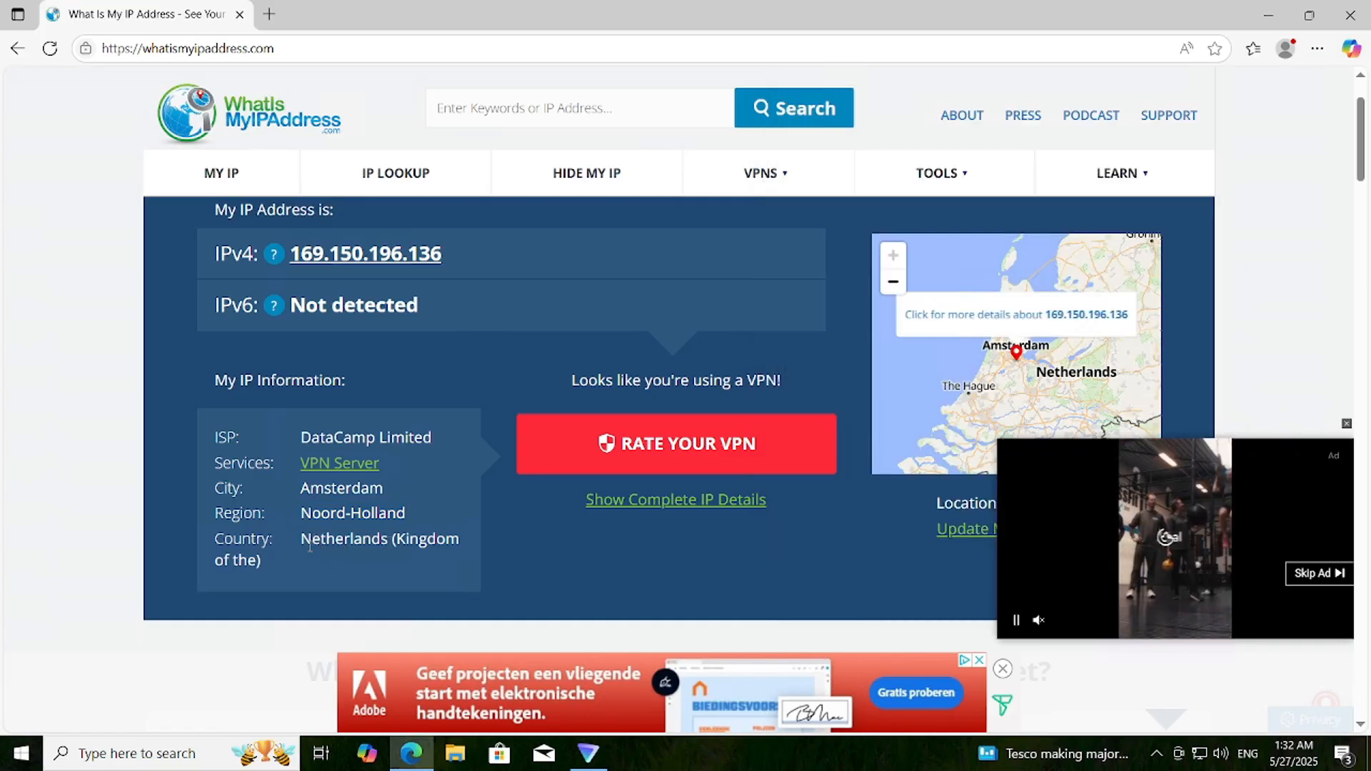
pyautogui.doubleClick(343, 537)
pyautogui.hotkey('ctrl', 'c')
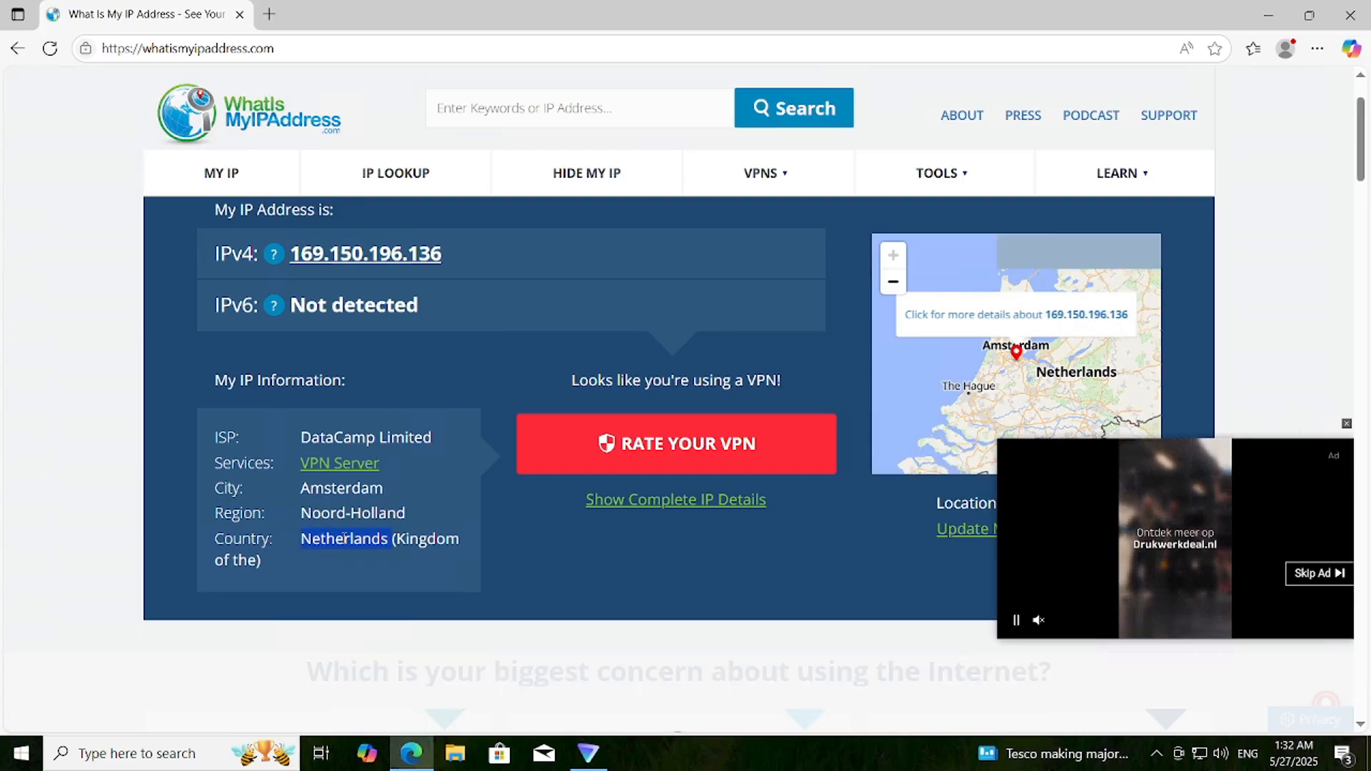
pyautogui.hotkey('alt', 'Tab')
pyautogui.hotkey('alt', 'Tab')
pyautogui.hotkey('alt', 'Tab')
pyautogui.hotkey('alt', 'shift', 'Tab')
pyautogui.hotkey('alt', 'shift', 'Tab')
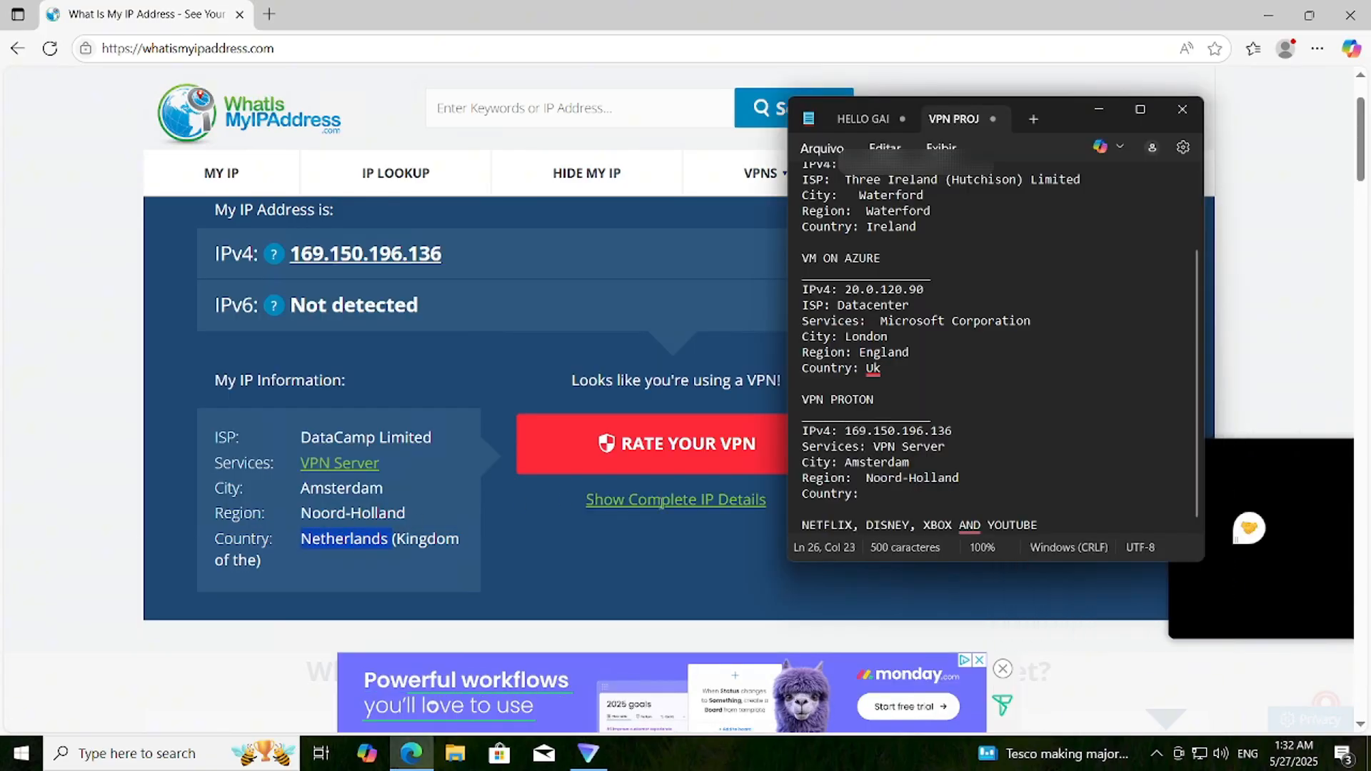
pyautogui.click(857, 492)
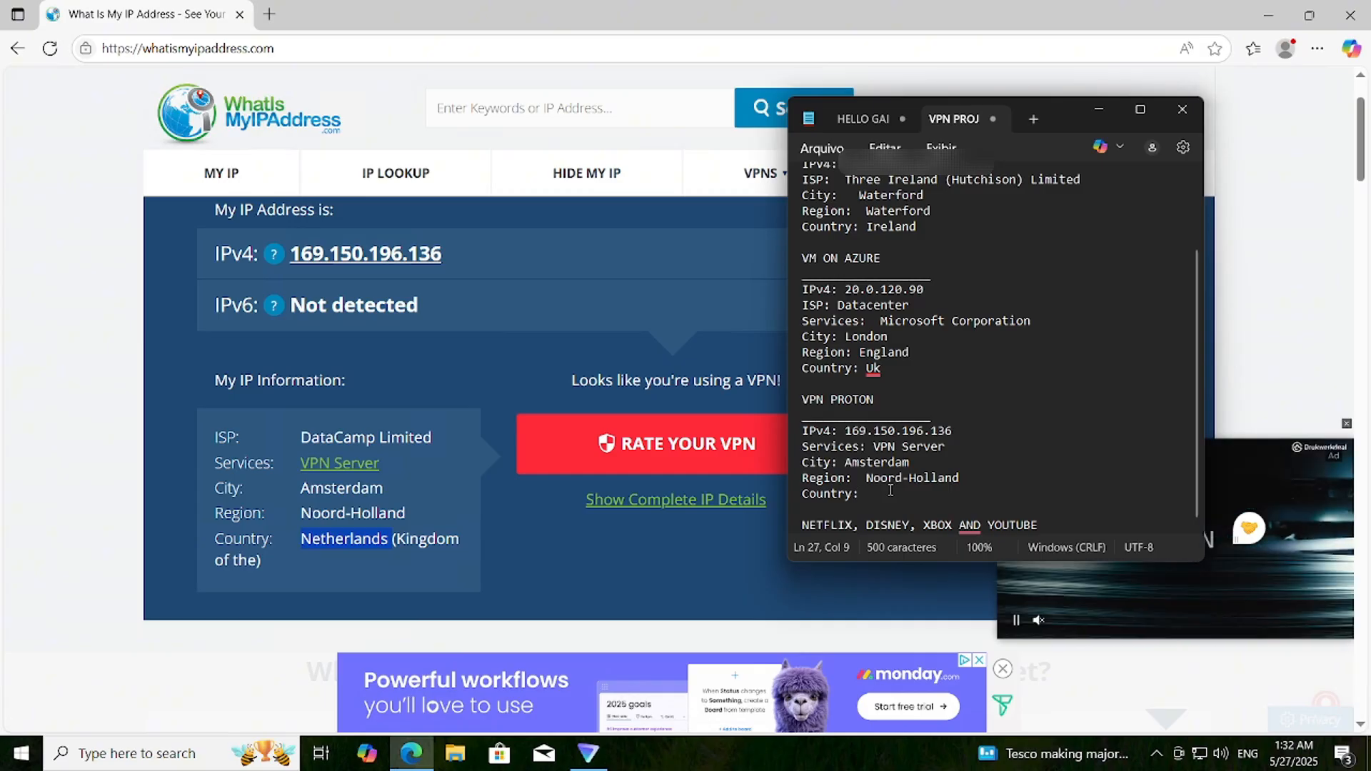
pyautogui.hotkey('ctrl', 'v')
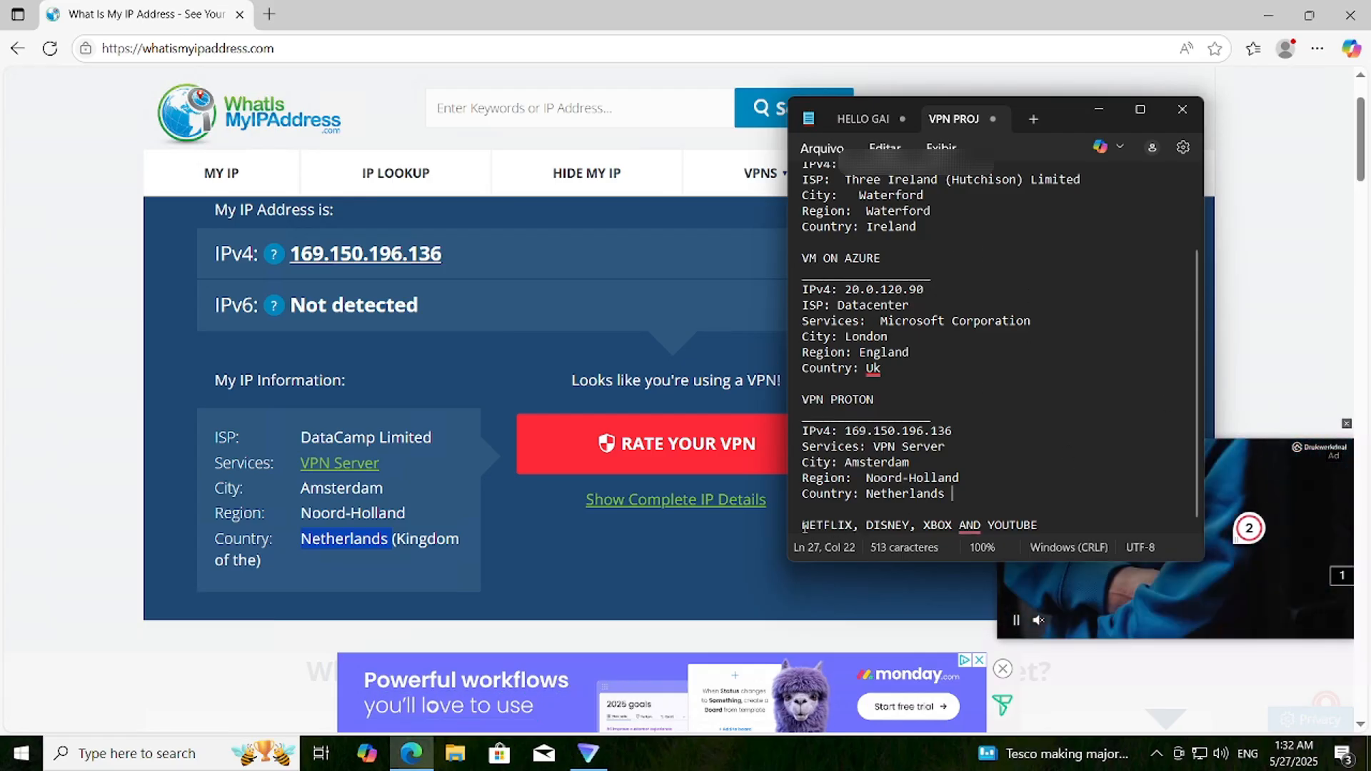
# Step: Open the Disney+ site from a new-tab search for disney plus in Edge and reject all optional cookies
pyautogui.click(735, 278)
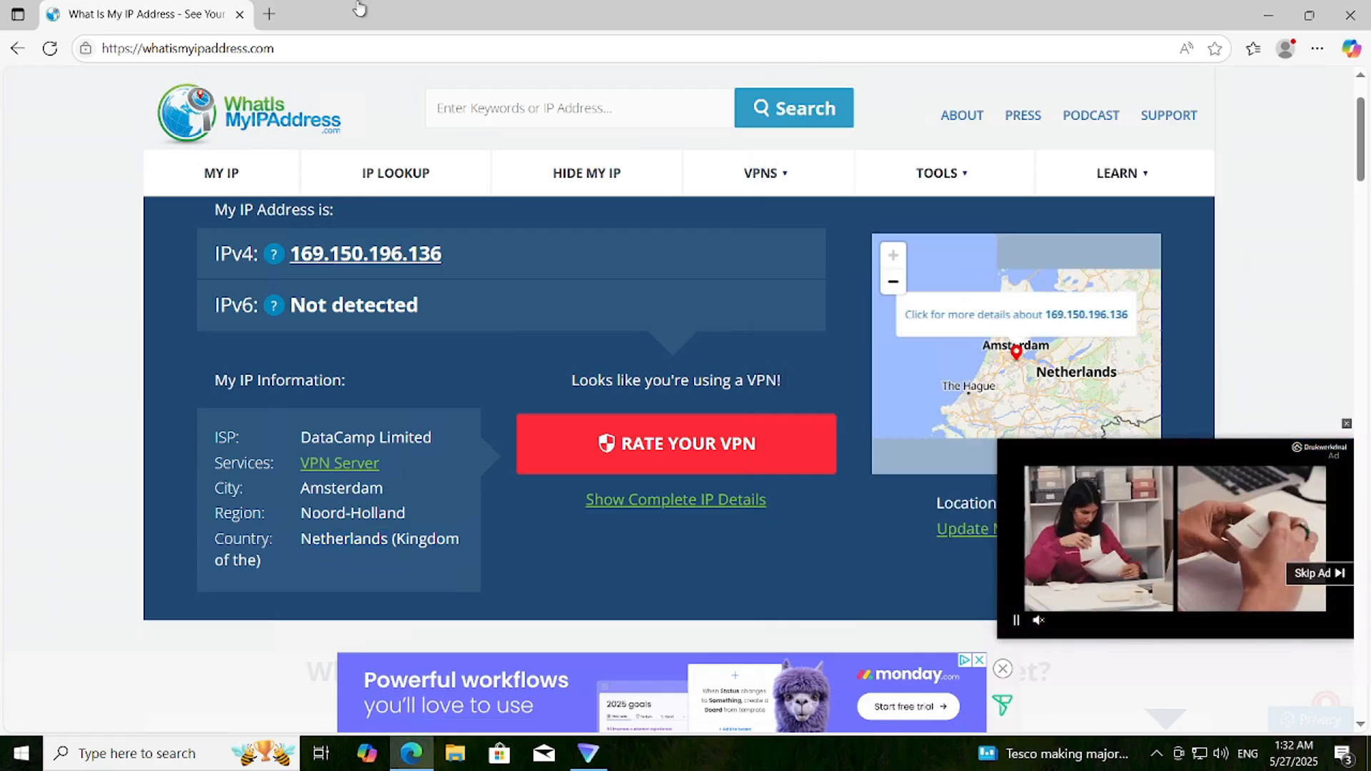
pyautogui.click(269, 14)
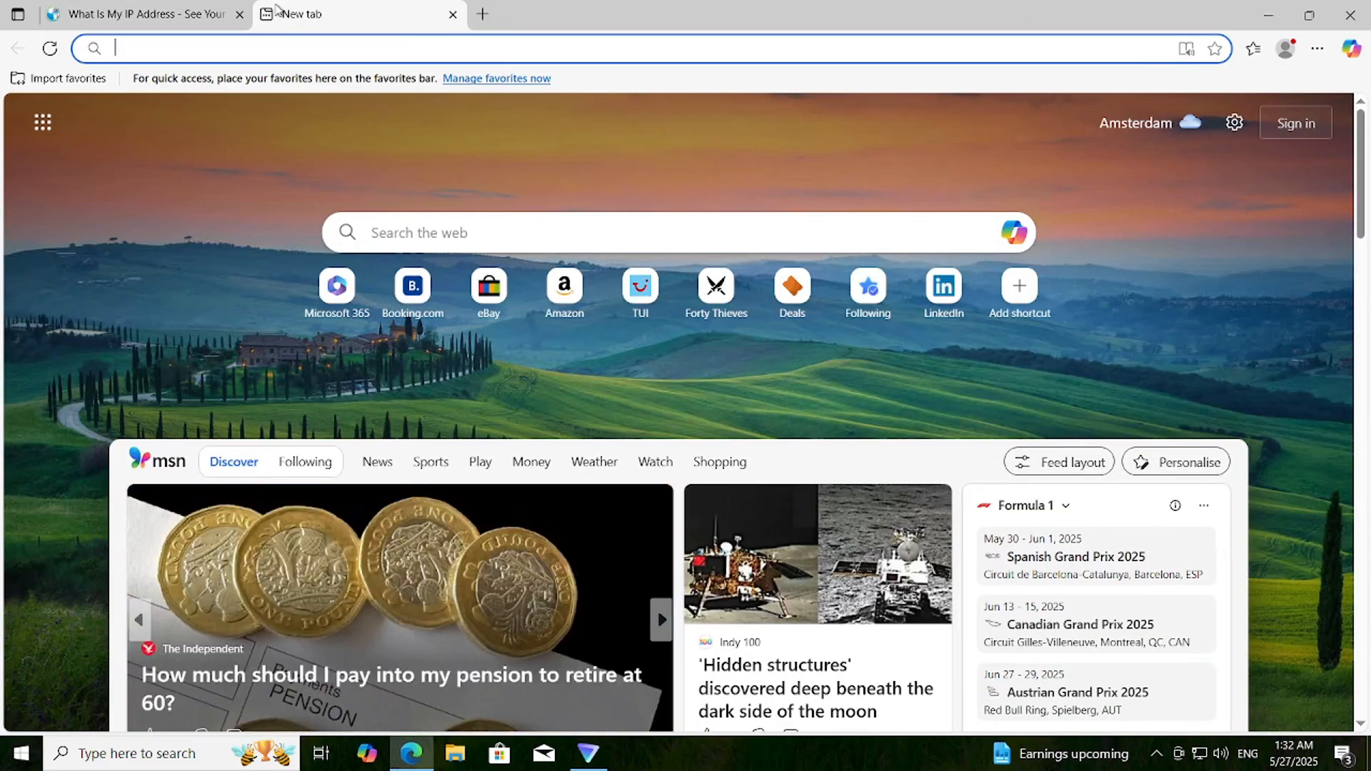
pyautogui.write('disney')
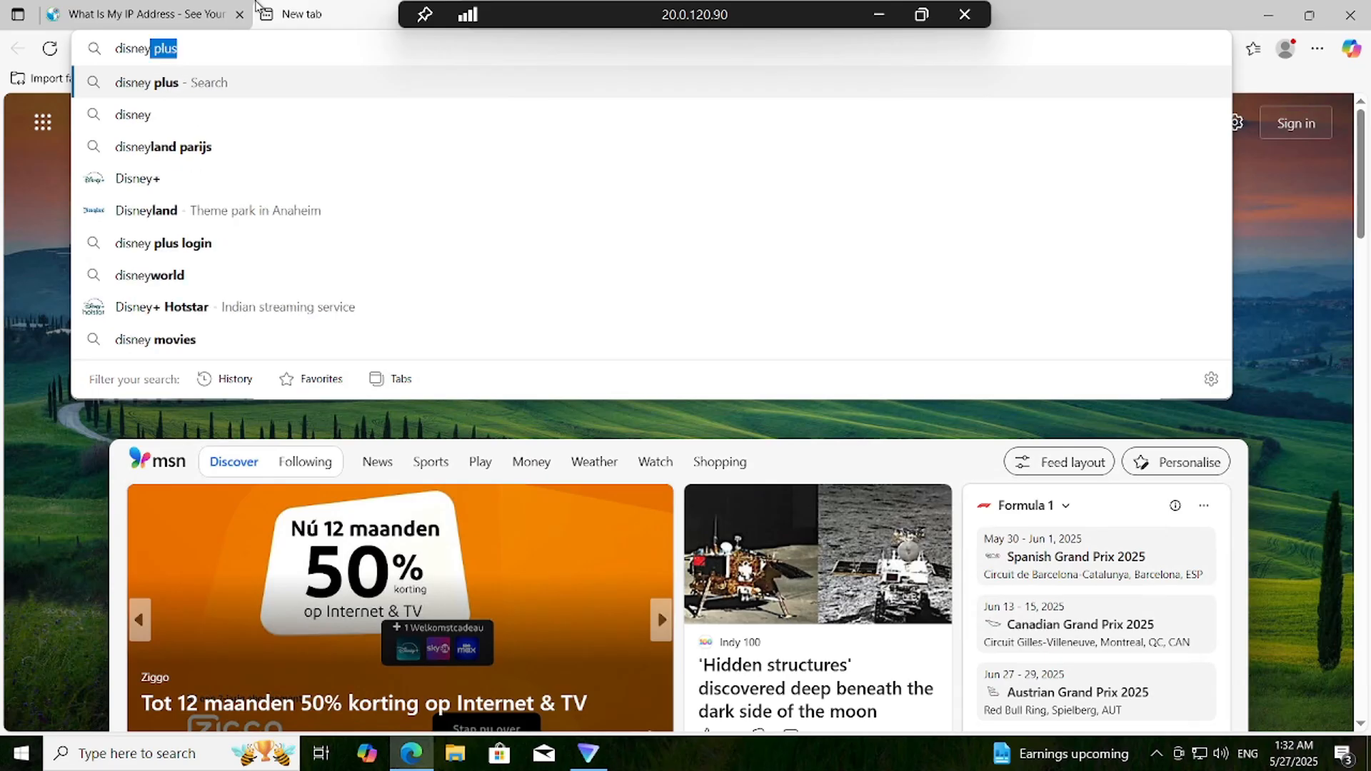
pyautogui.press('Return')
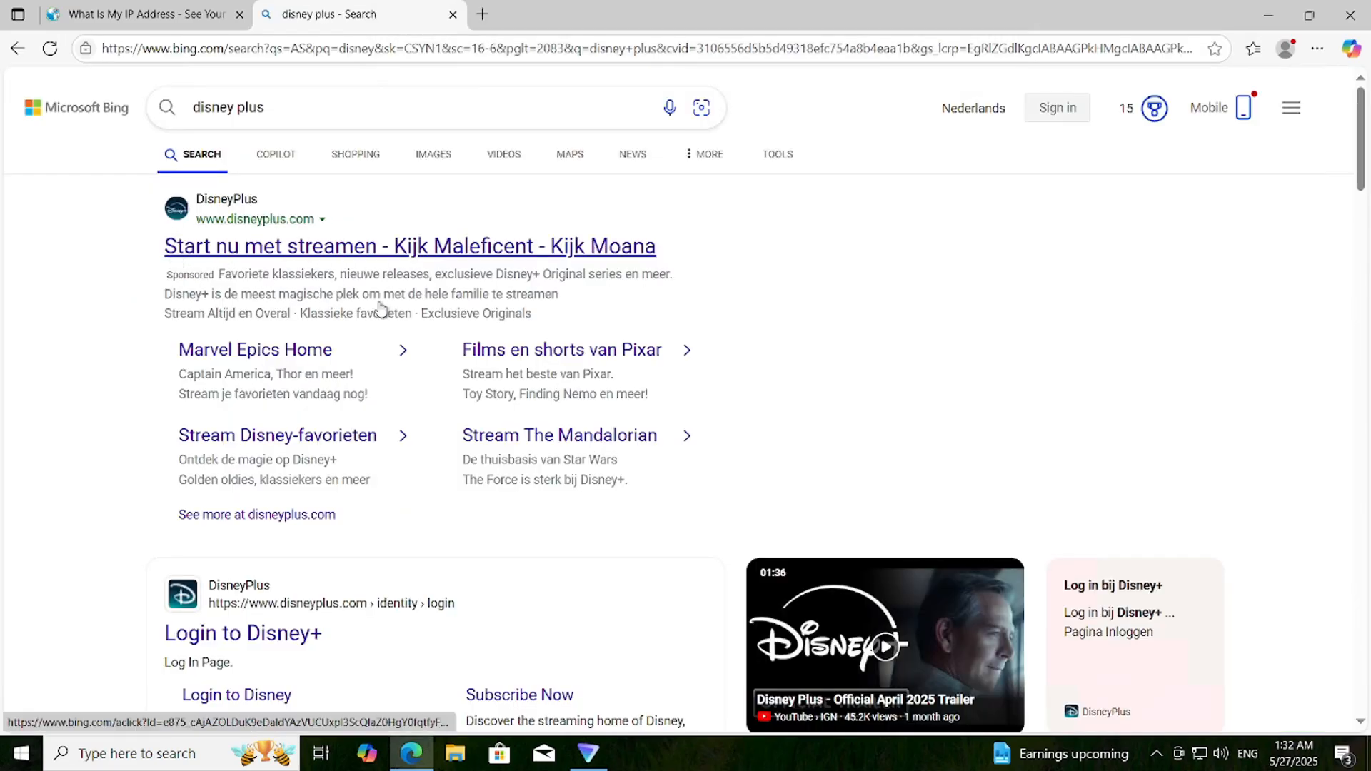
pyautogui.click(272, 251)
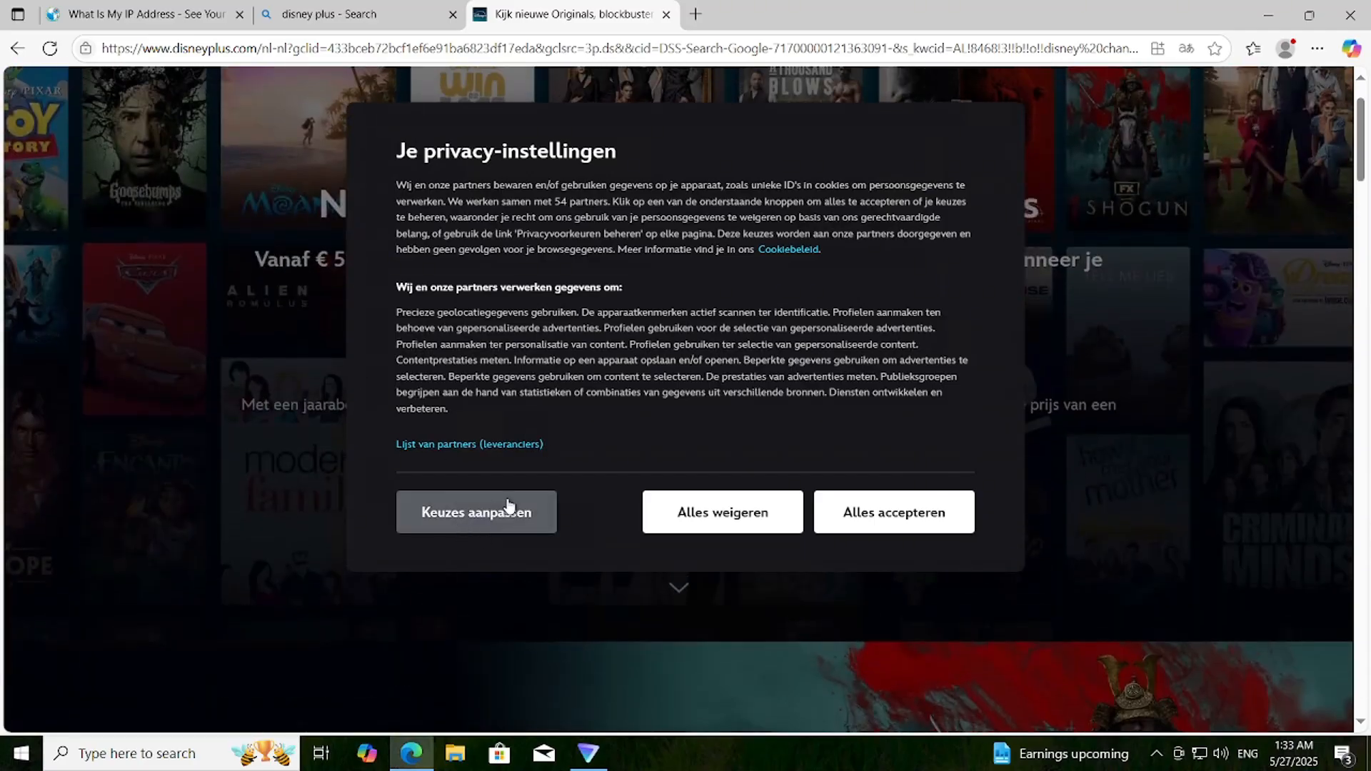
pyautogui.click(771, 516)
# Step: Examine the Disney+ landing page for its language, featured titles, and subscription plans with their prices and features
pyautogui.scroll(-10, 769, 512)
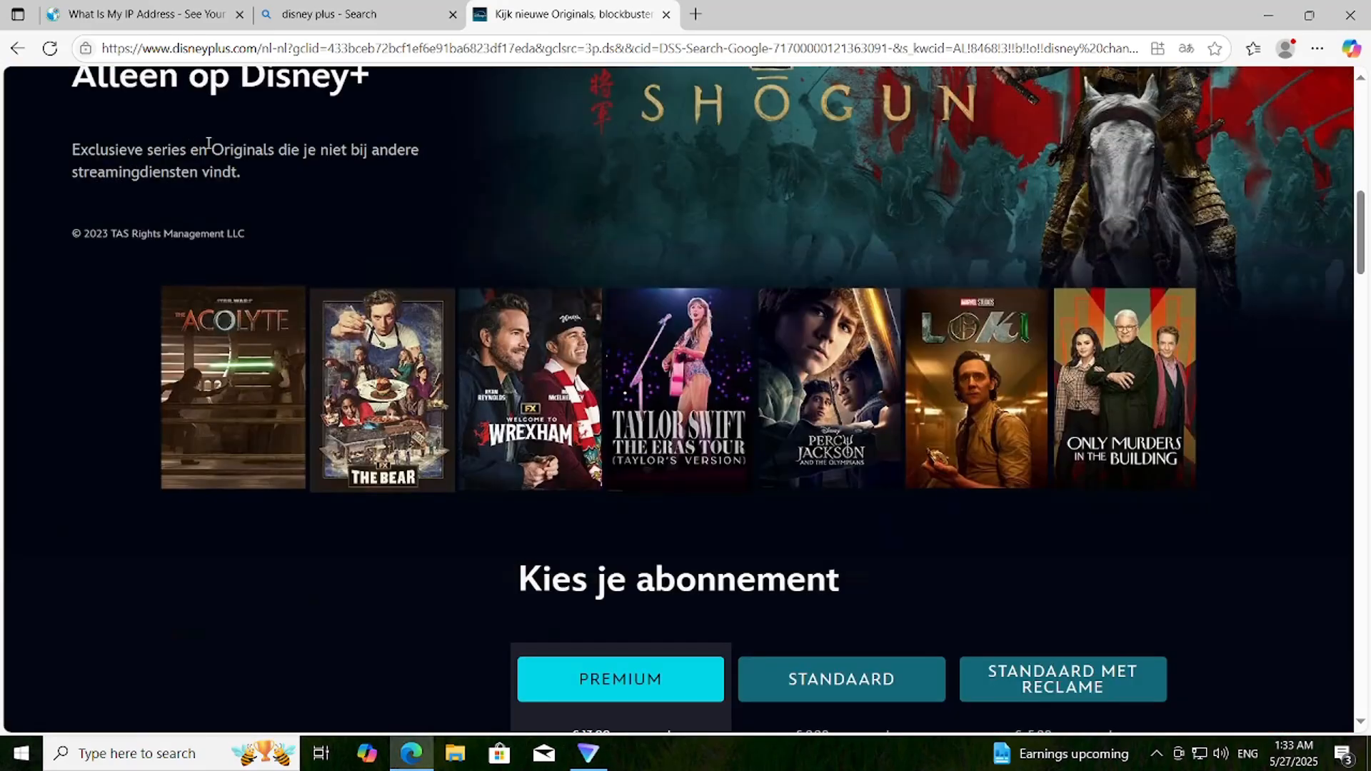
pyautogui.scroll(-3, 435, 432)
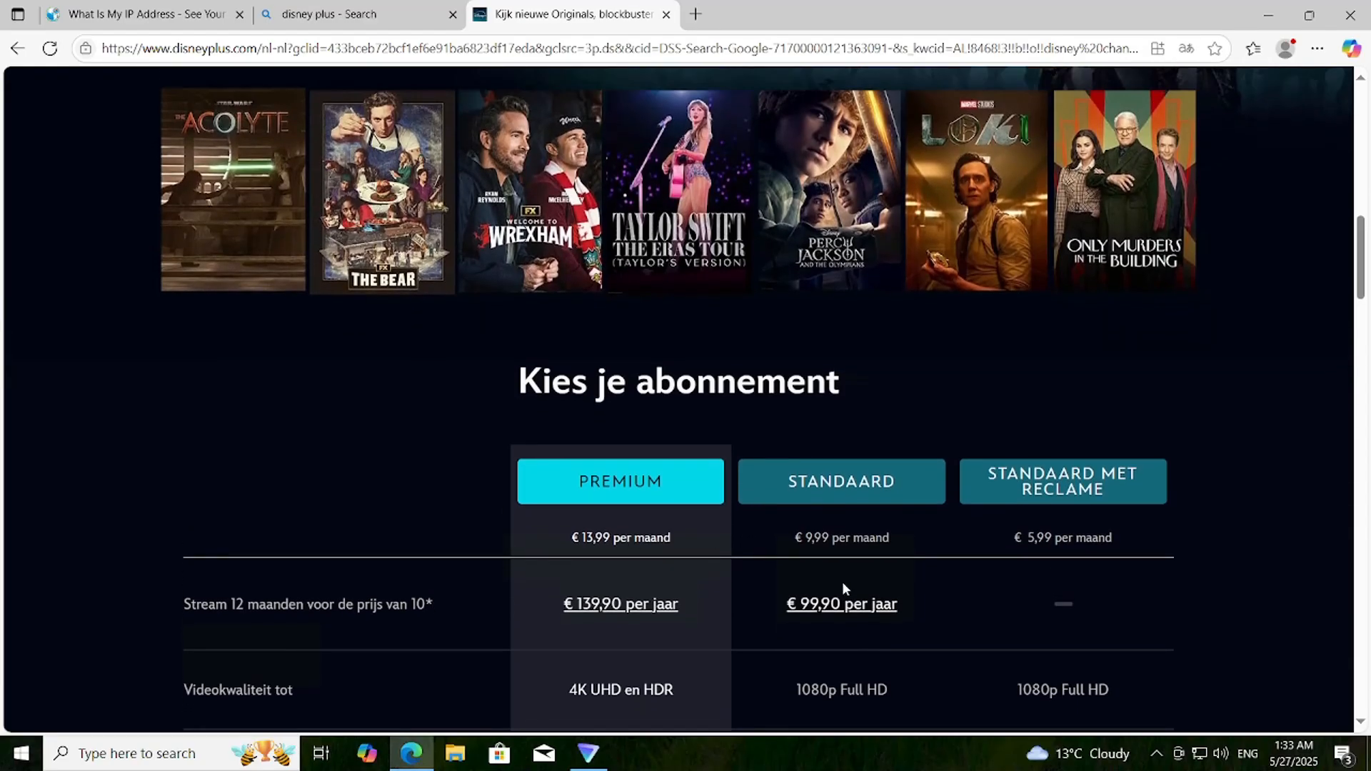
pyautogui.scroll(-5, 842, 581)
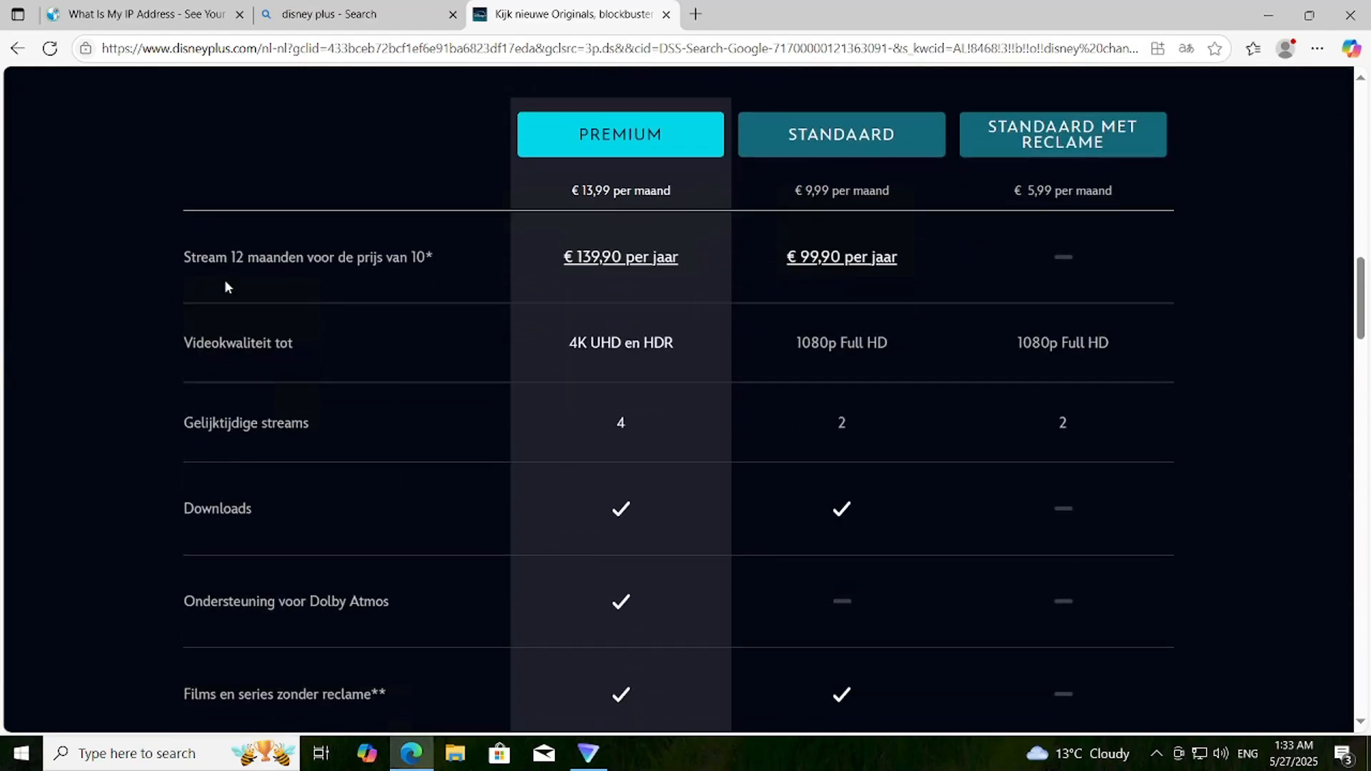
pyautogui.scroll(-3, 350, 564)
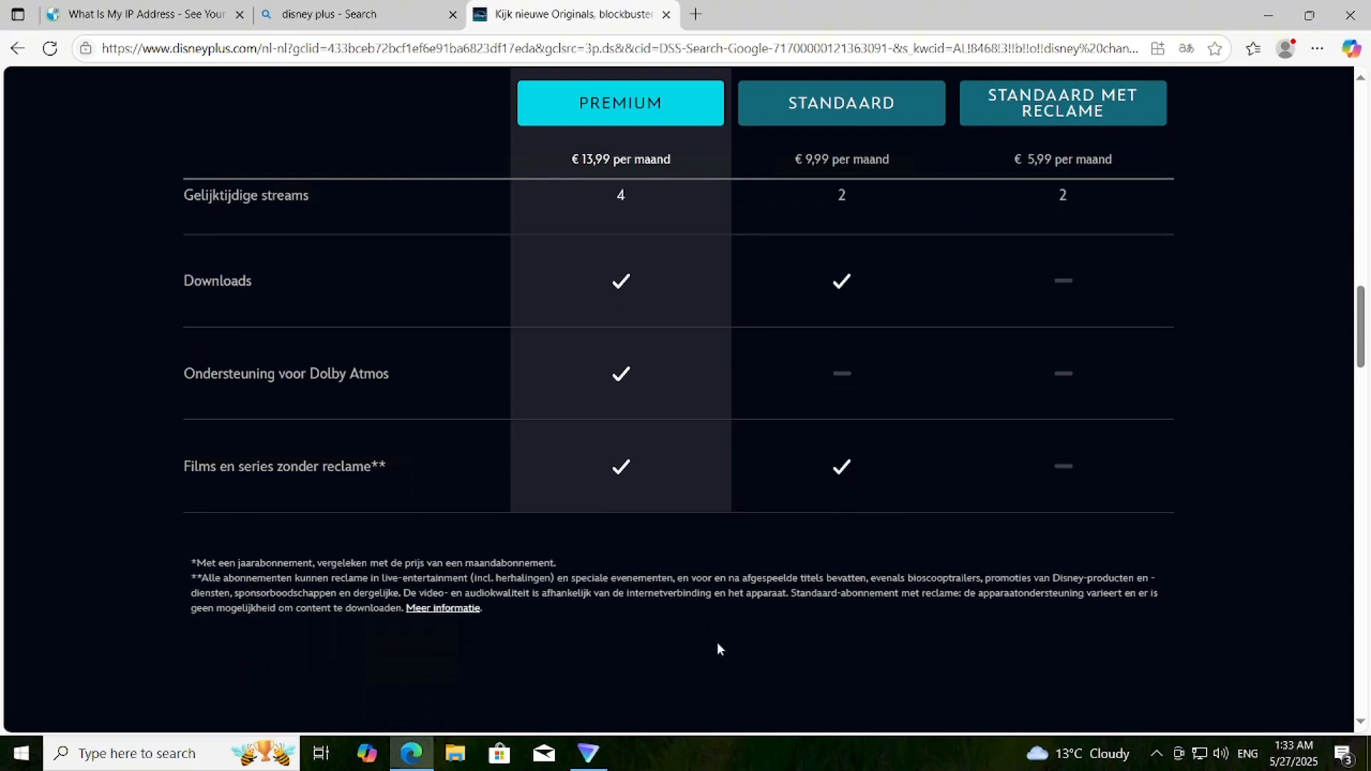
pyautogui.scroll(-5, 717, 643)
pyautogui.scroll(12, 717, 643)
pyautogui.scroll(10, 717, 641)
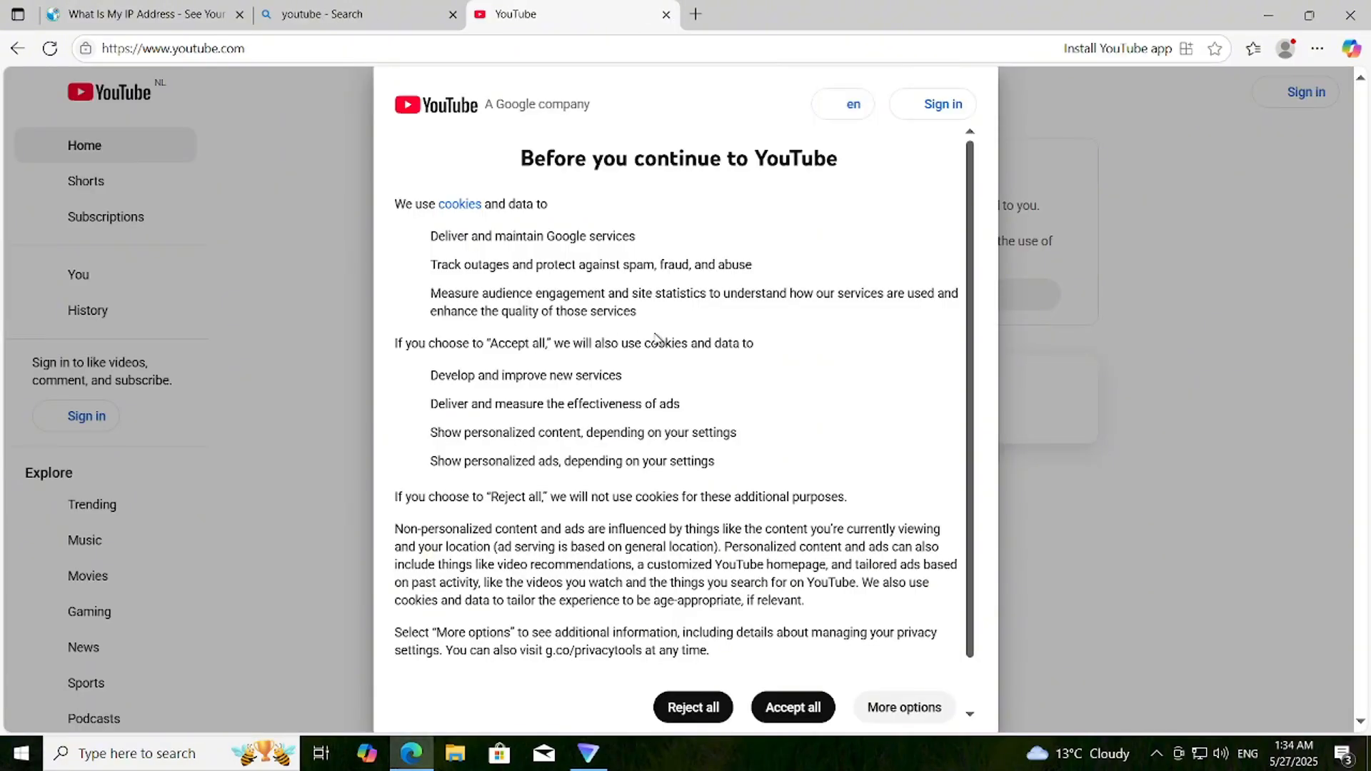
# Step: Accept all cookies on YouTube and look through the videos in the Trending feed
pyautogui.click(793, 707)
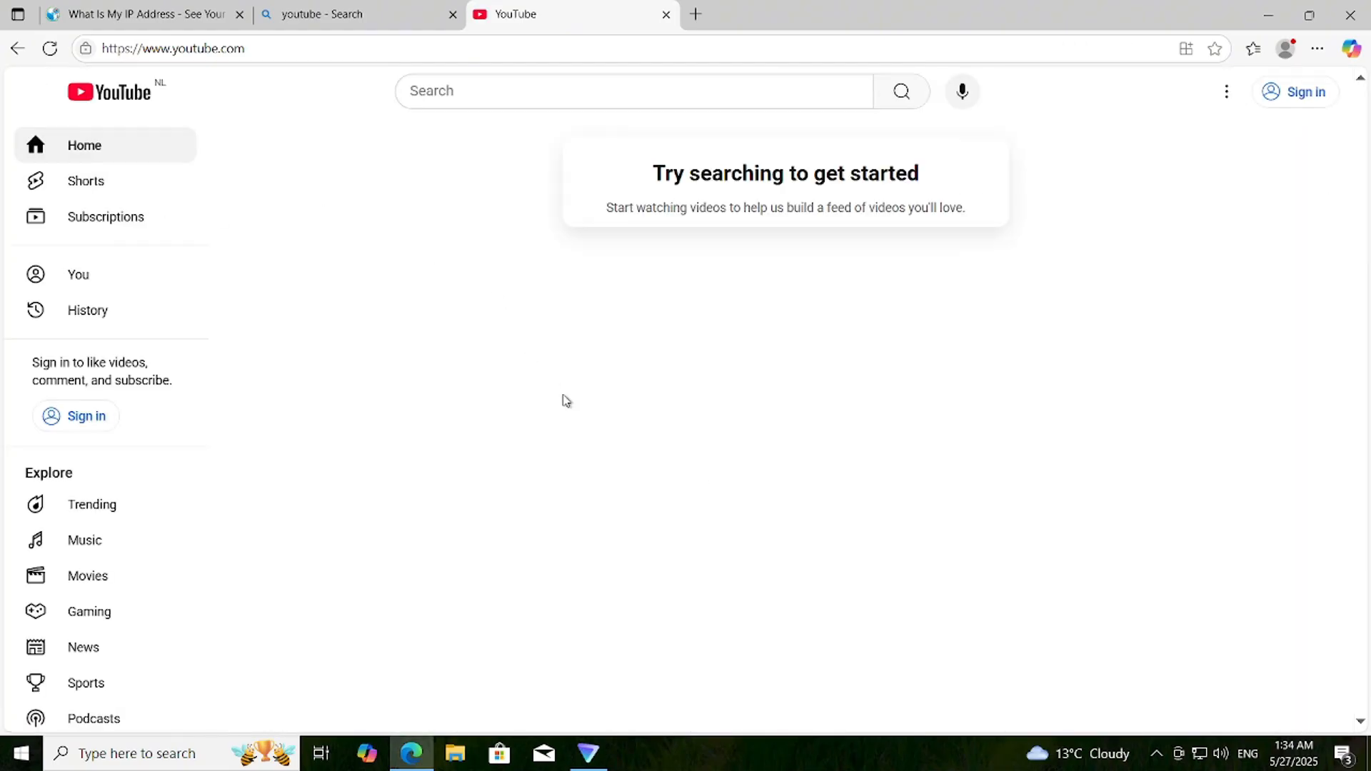
pyautogui.click(96, 516)
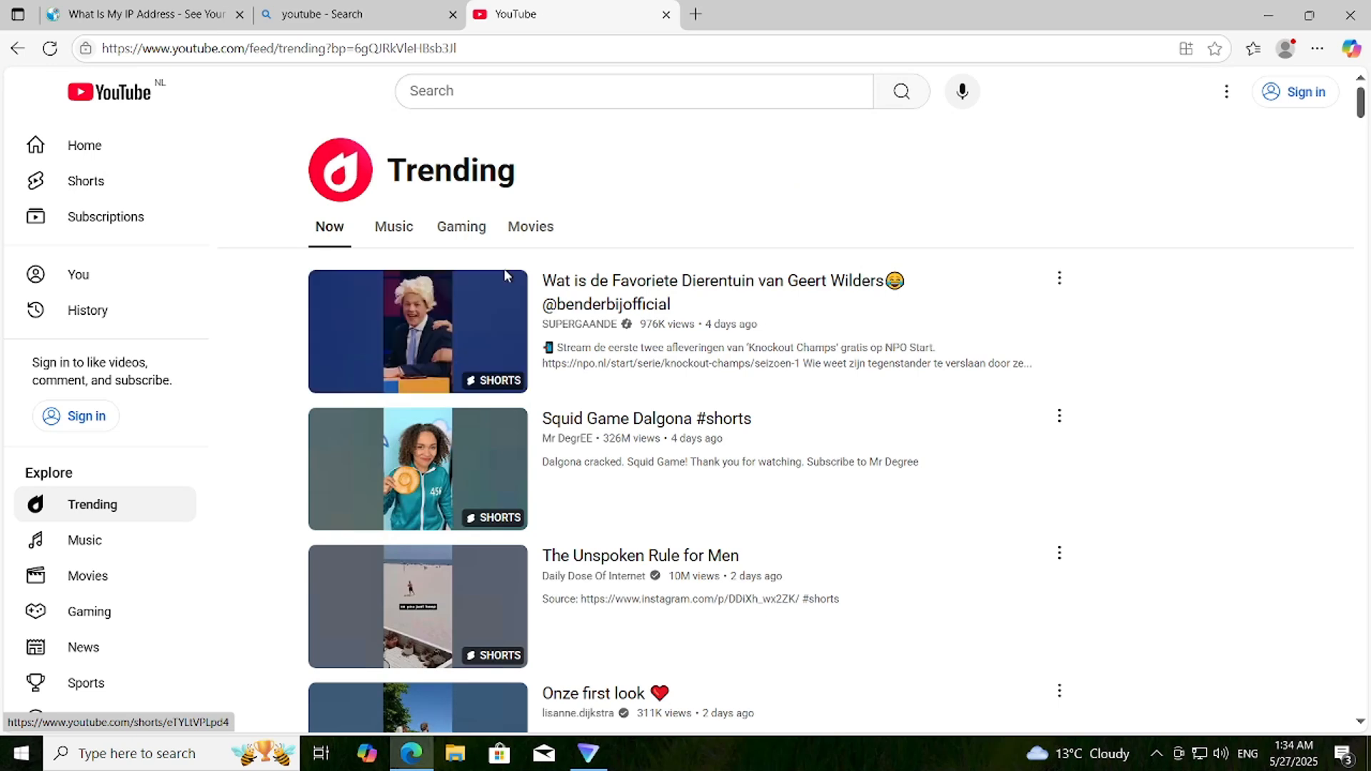
pyautogui.scroll(-2, 680, 409)
pyautogui.scroll(-4, 680, 408)
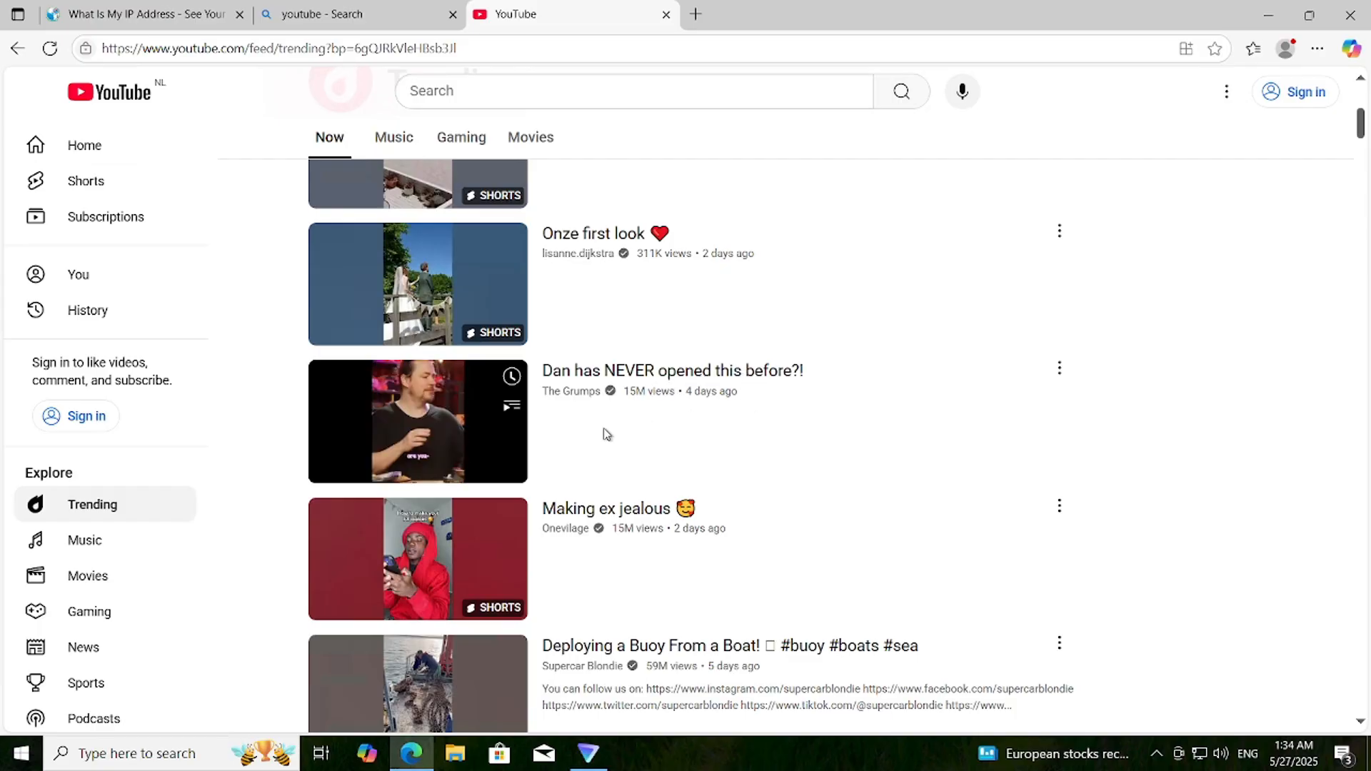
pyautogui.scroll(-10, 628, 536)
pyautogui.scroll(15, 477, 467)
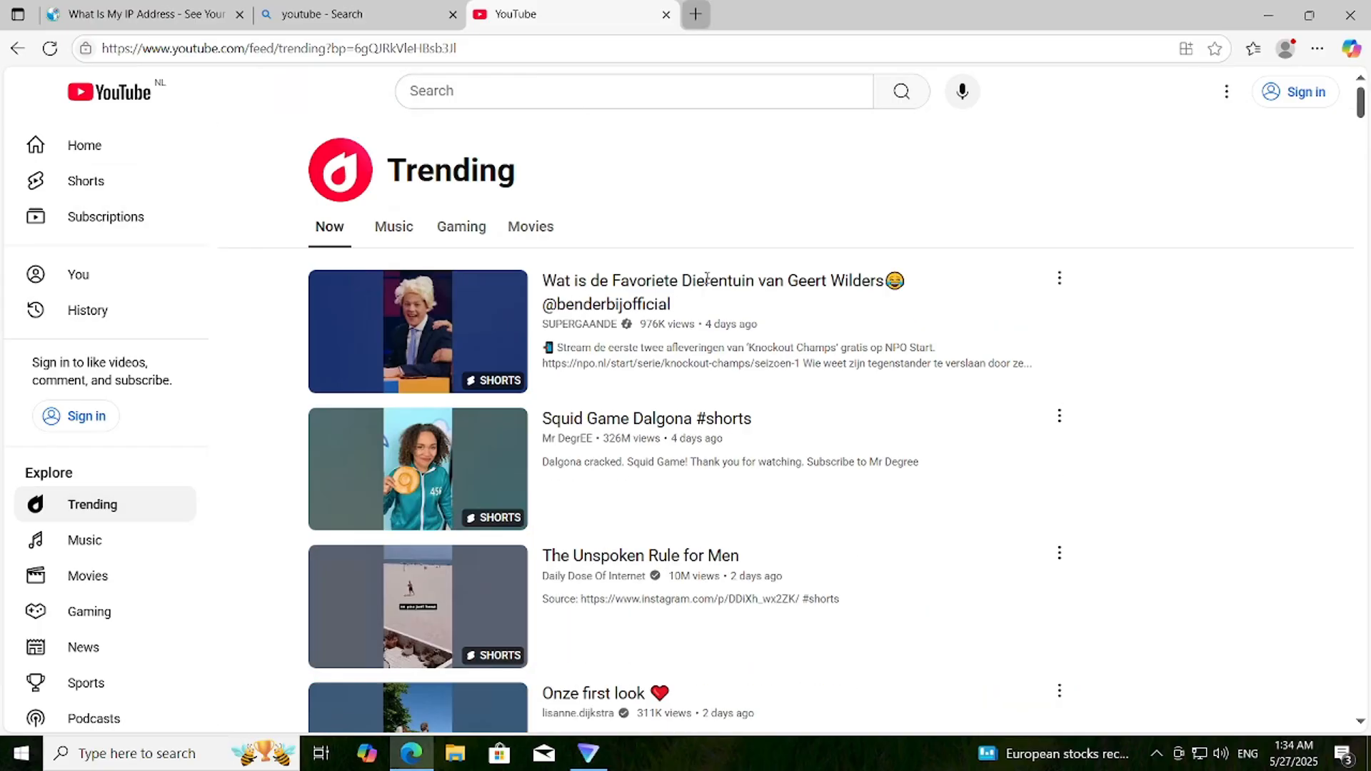
# Step: Check the list of services in the Notepad notes and open the Xbox official site from a web search for xbox
pyautogui.hotkey('alt', 'Tab')
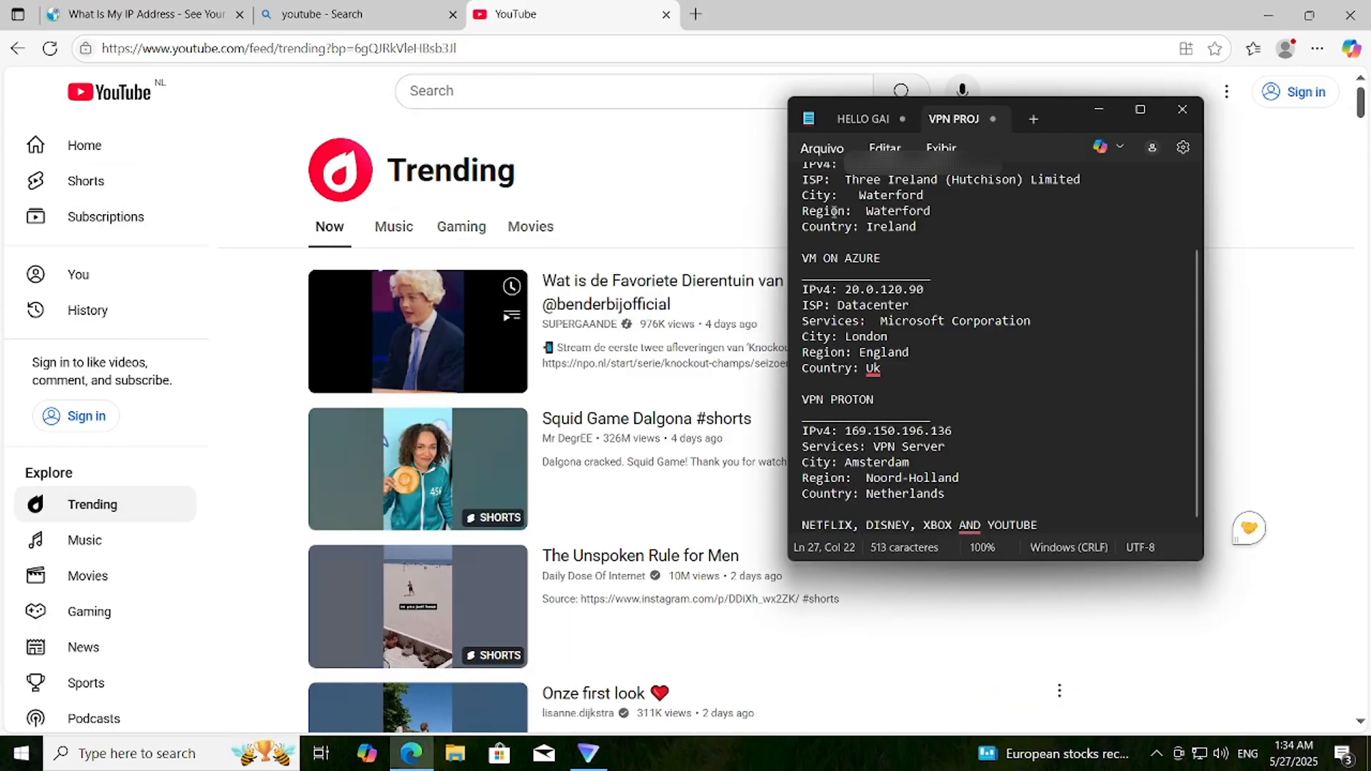
pyautogui.click(696, 14)
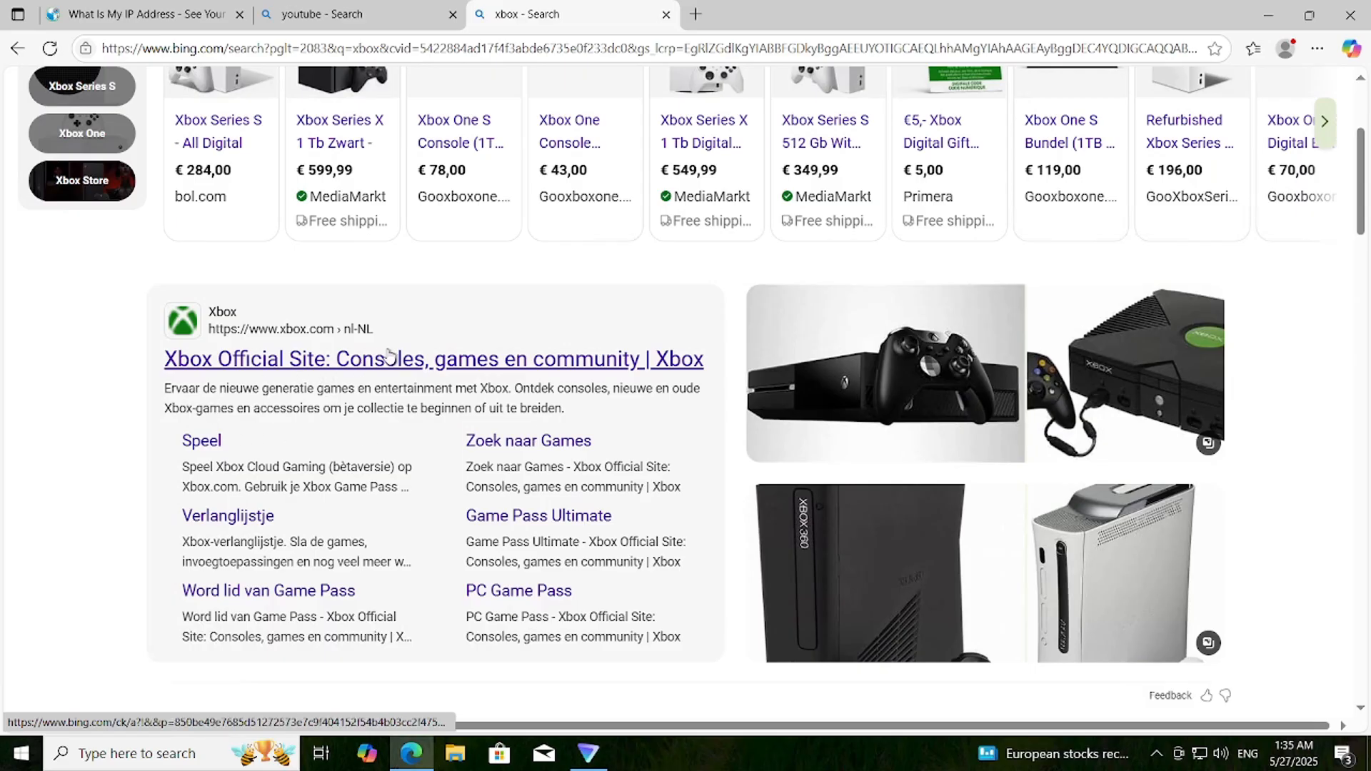
pyautogui.click(679, 368)
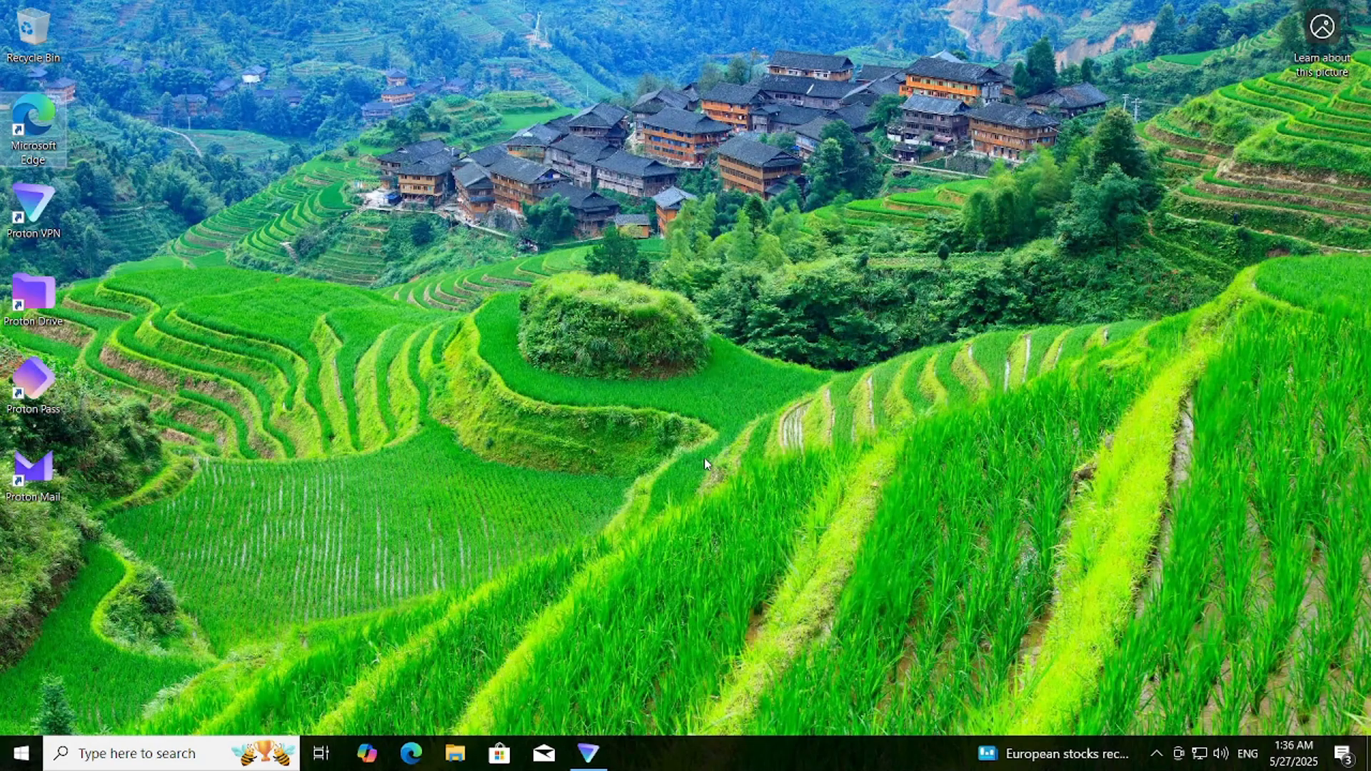
# Step: Bring up the VPN project notes in Notepad and compare the personal computer, Azure VM and Proton VPN sections
pyautogui.hotkey('alt', 'Tab')
pyautogui.hotkey('alt', 'Tab')
pyautogui.hotkey('alt', 'Tab')
pyautogui.hotkey('alt', 'Tab')
pyautogui.hotkey('alt', 'Tab')
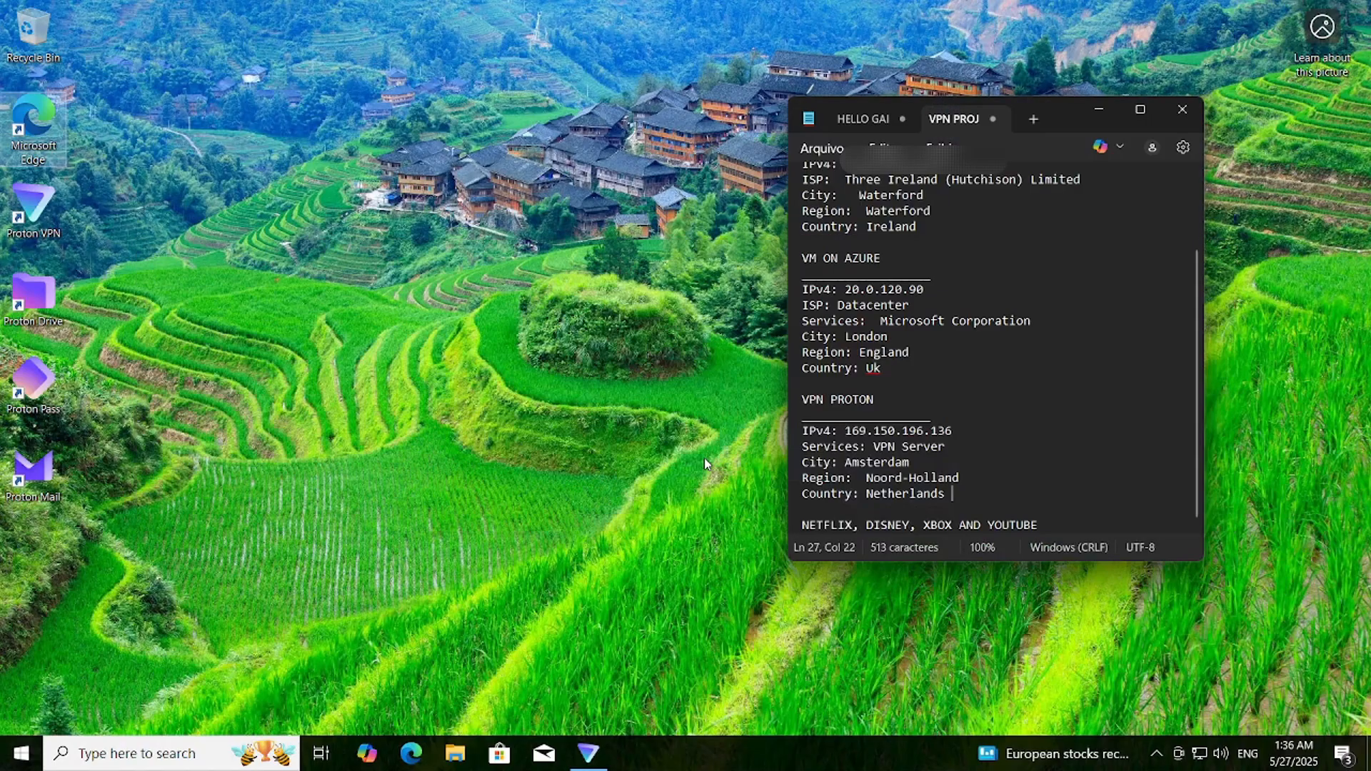
pyautogui.scroll(2, 996, 349)
pyautogui.scroll(-2, 995, 350)
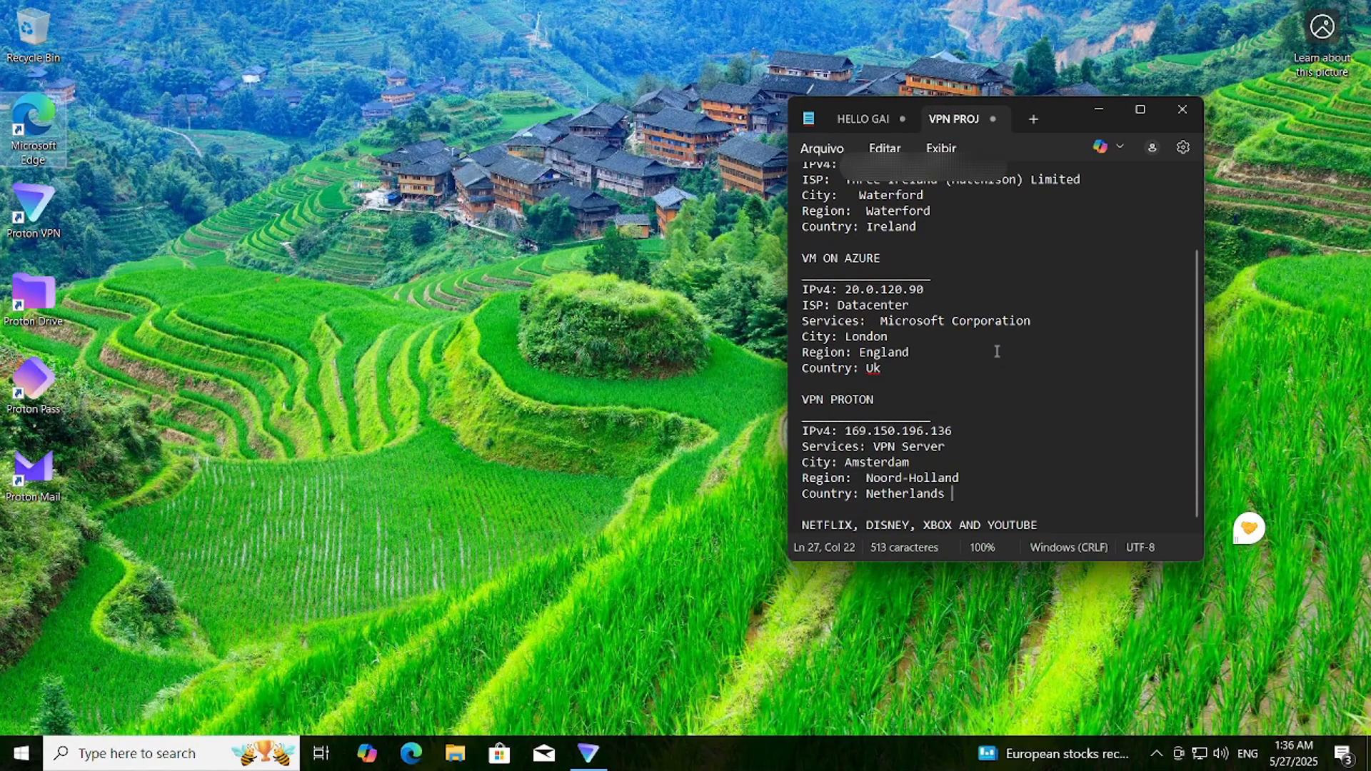
pyautogui.scroll(3, 995, 349)
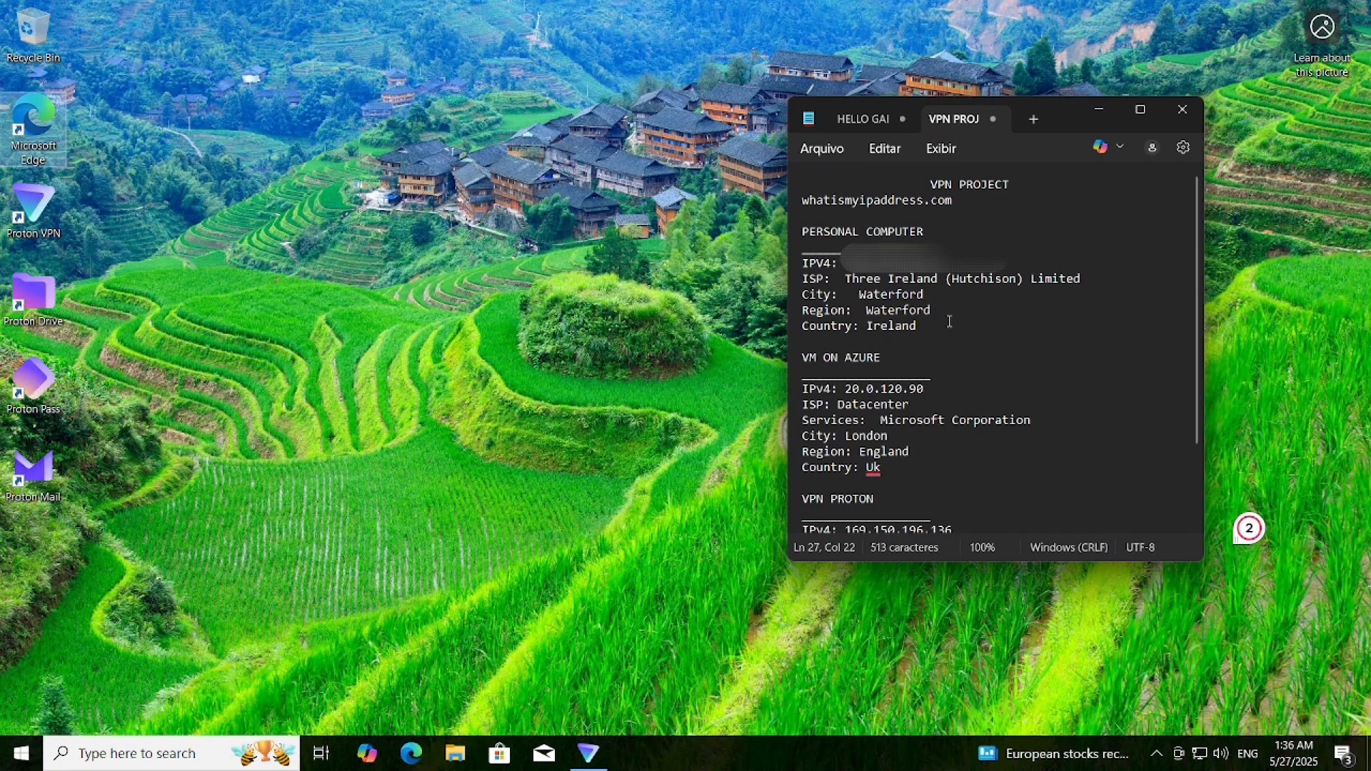
pyautogui.scroll(-2, 949, 322)
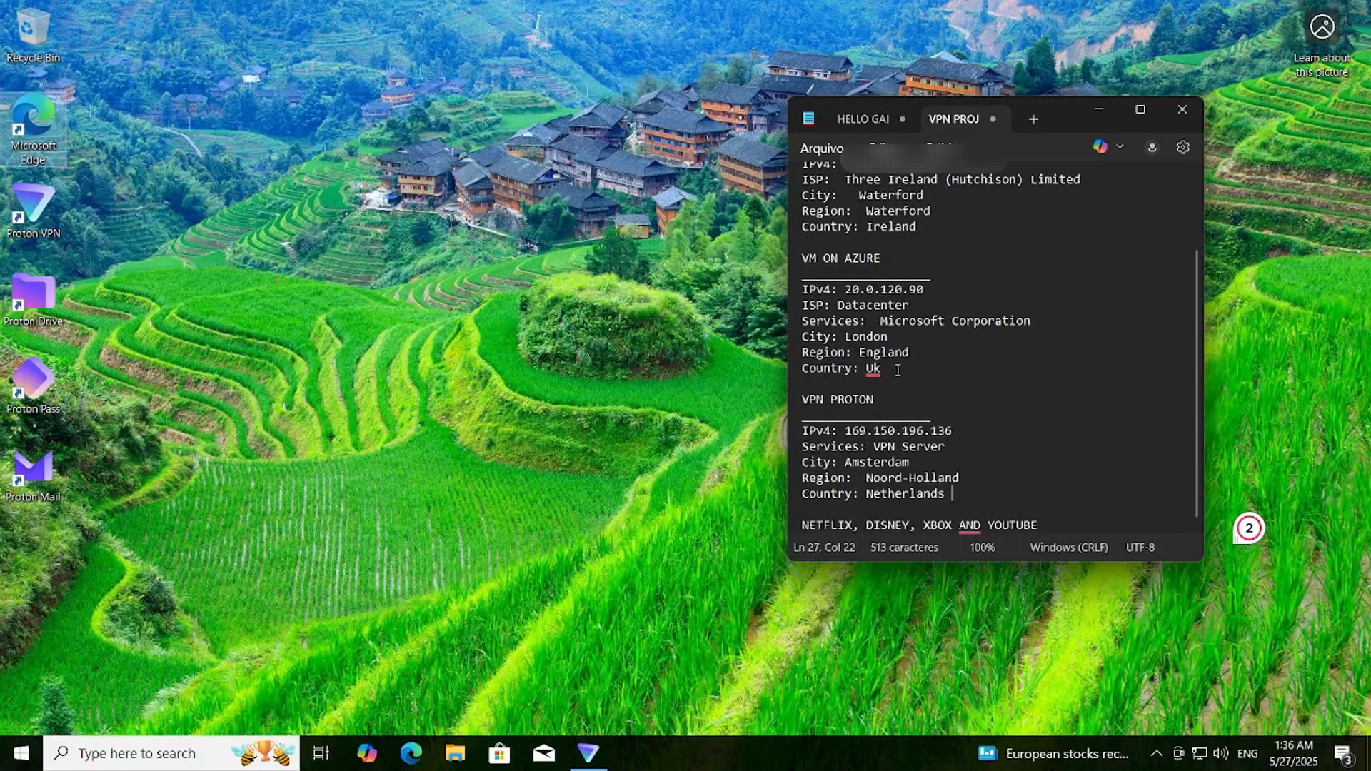